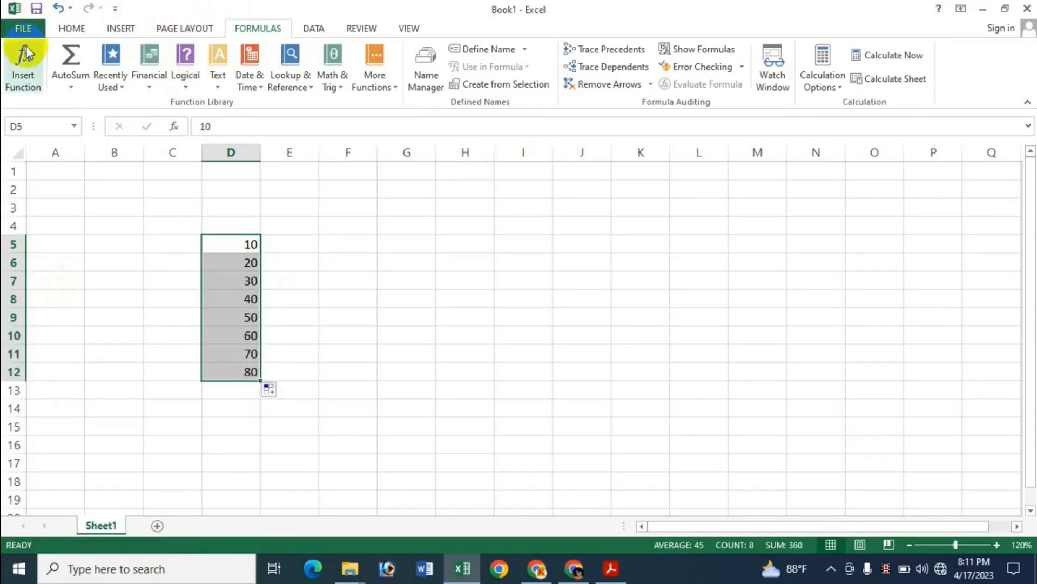
Clear the contents of cells D10 to D13 below the 50.
{"action": "left_click", "coordinate": [228, 365]}
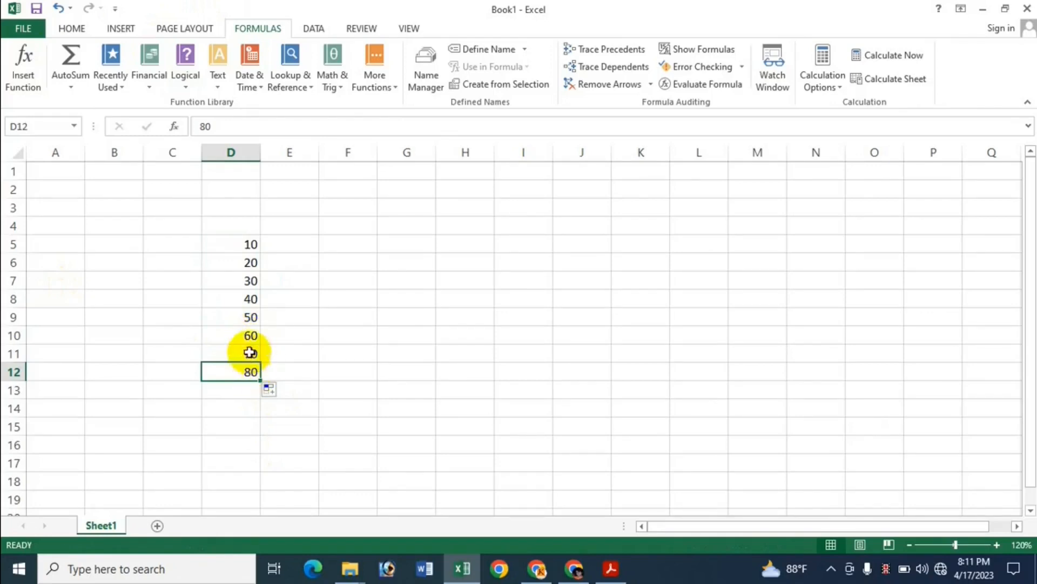
{"action": "left_click_drag", "start_coordinate": [247, 331], "coordinate": [255, 394]}
{"action": "key", "text": "Delete"}
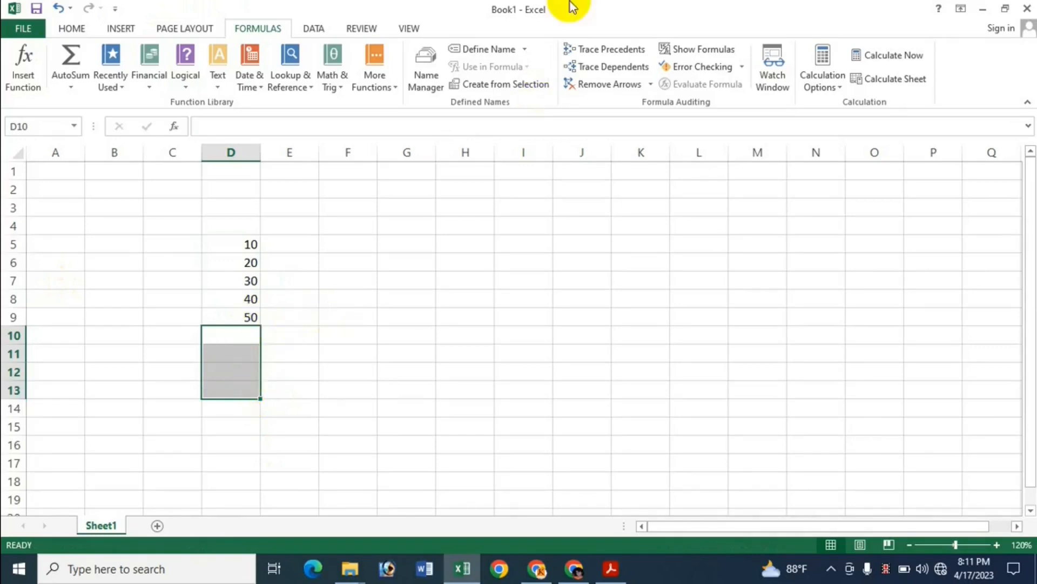
Total the numbers in D10 with the formula =SUM(D5:D9) and clear that cell again.
{"action": "left_click", "coordinate": [236, 339]}
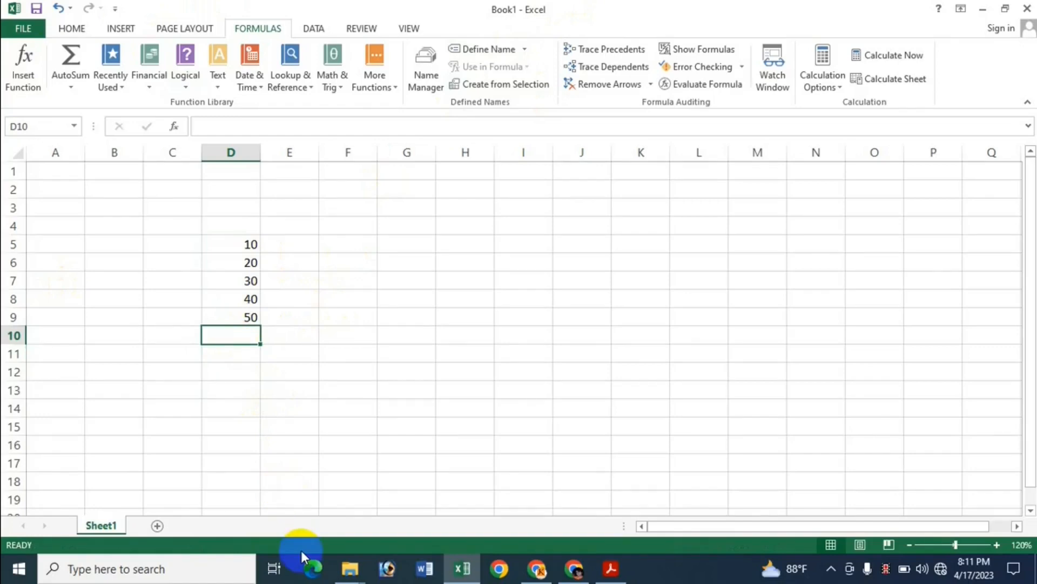
{"action": "type", "text": "="}
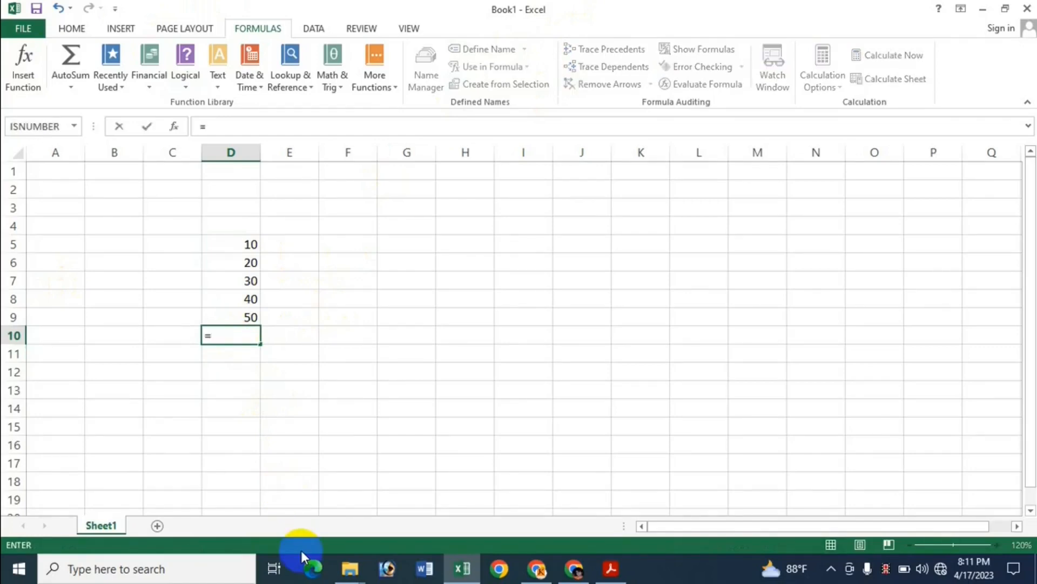
{"action": "type", "text": "SUM("}
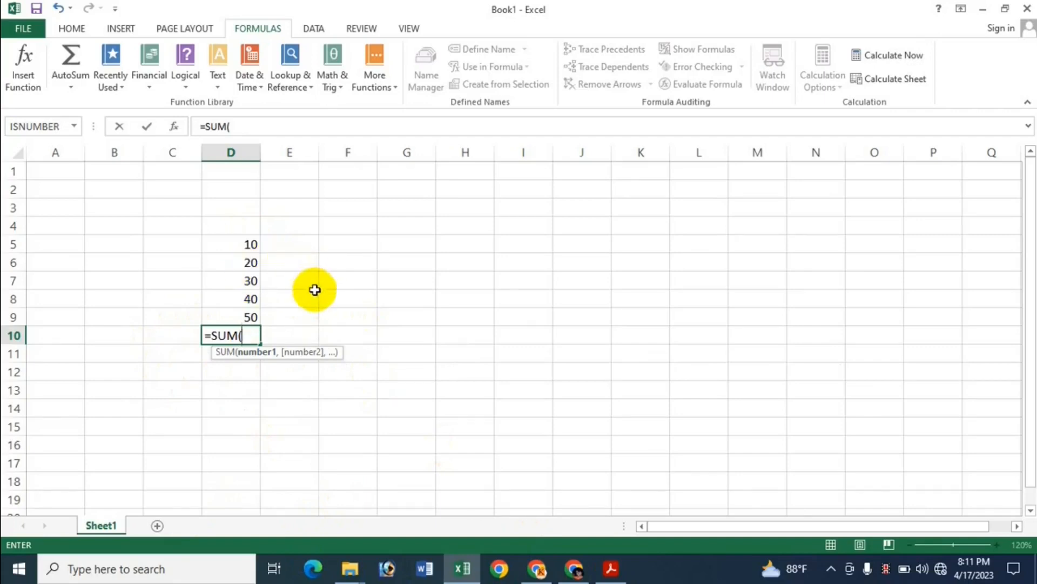
{"action": "left_click_drag", "start_coordinate": [240, 247], "coordinate": [239, 317]}
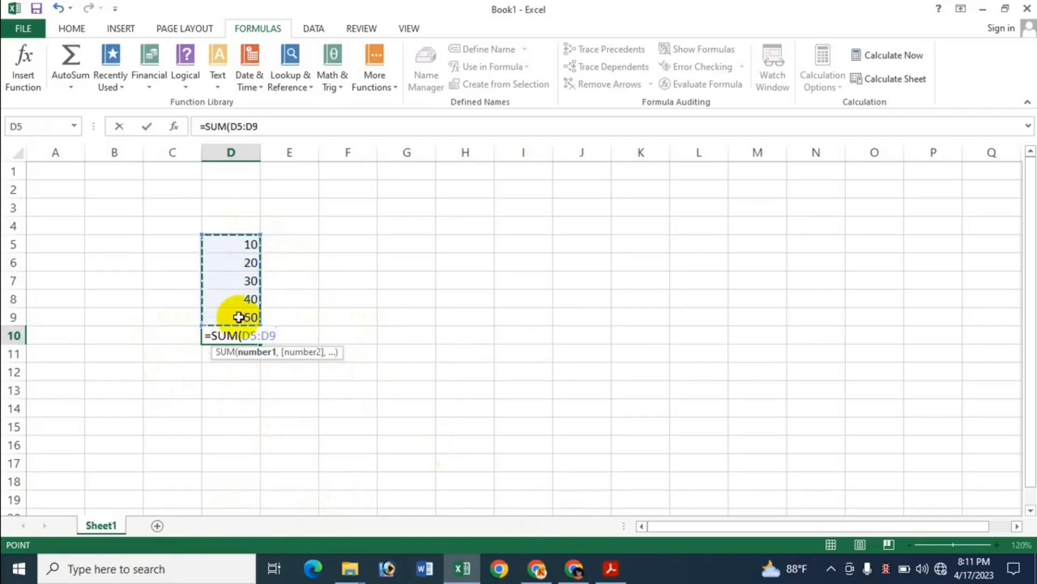
{"action": "key", "text": "Return"}
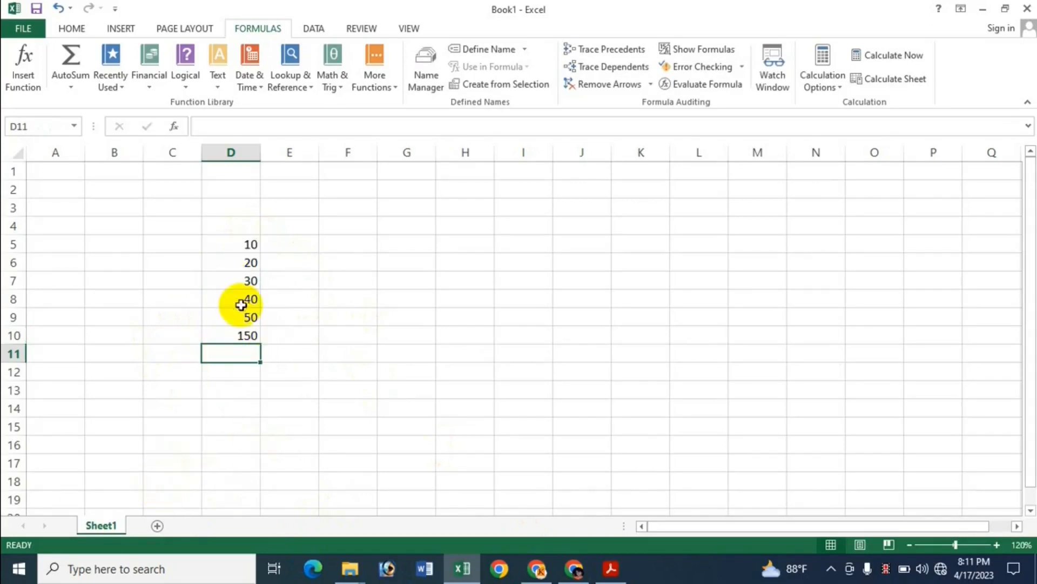
{"action": "left_click", "coordinate": [233, 336]}
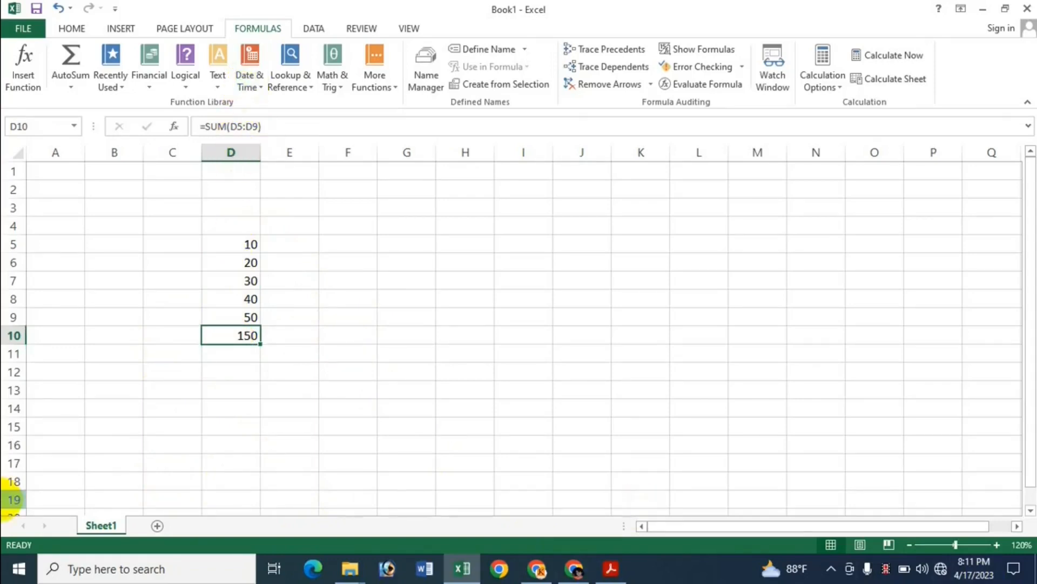
{"action": "key", "text": "Delete"}
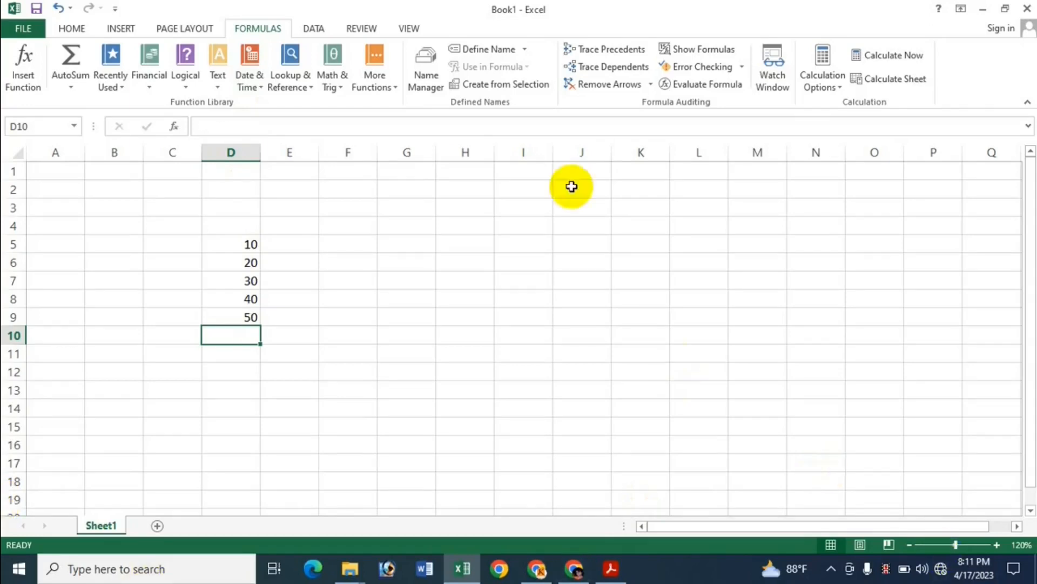
Define the name Icche for the range D5:D9 with workbook scope.
{"action": "left_click", "coordinate": [247, 243]}
{"action": "left_click_drag", "start_coordinate": [245, 289], "coordinate": [238, 322]}
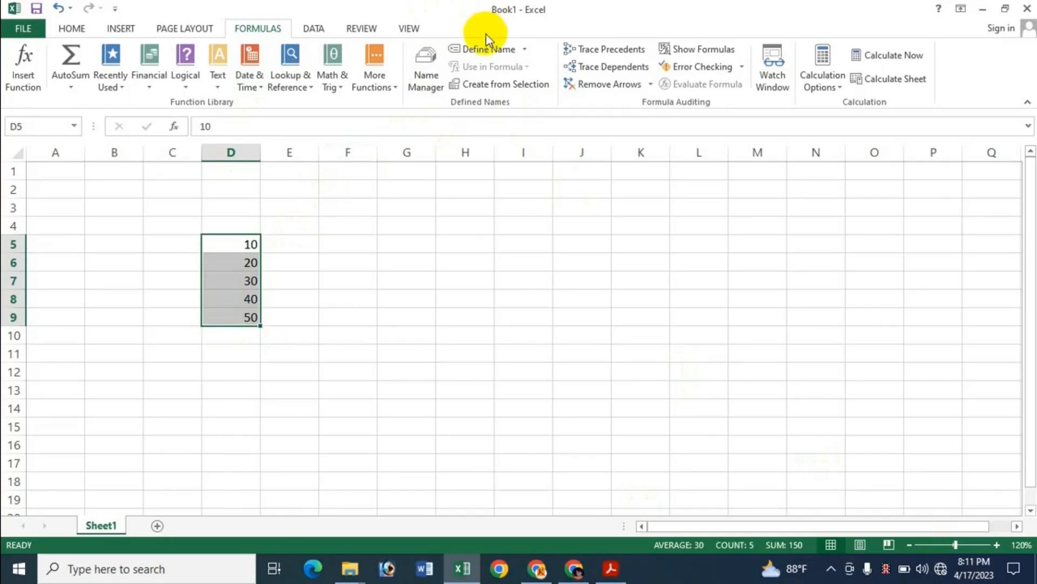
{"action": "left_click", "coordinate": [488, 50]}
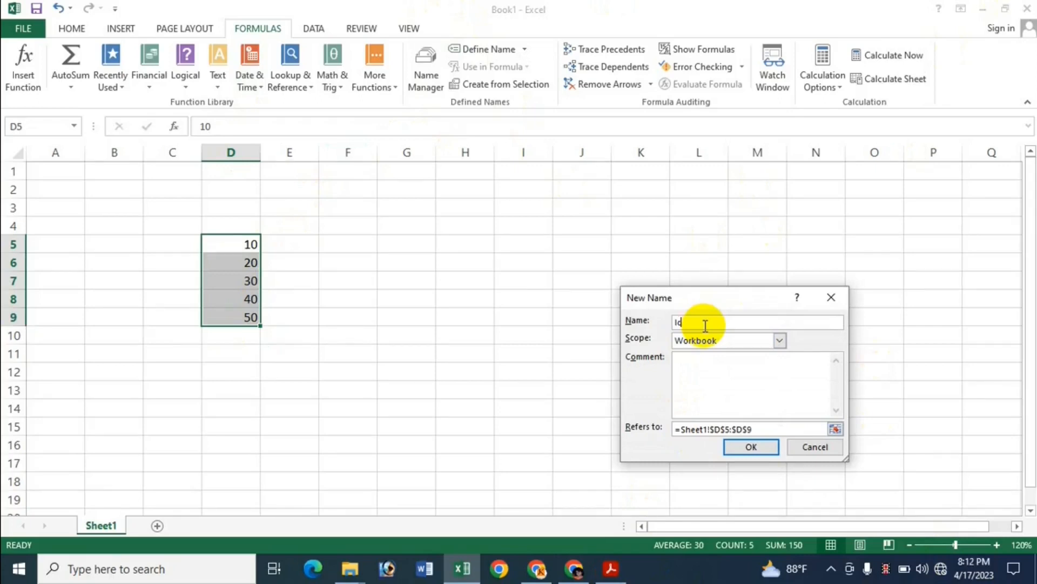
{"action": "key", "text": "Return"}
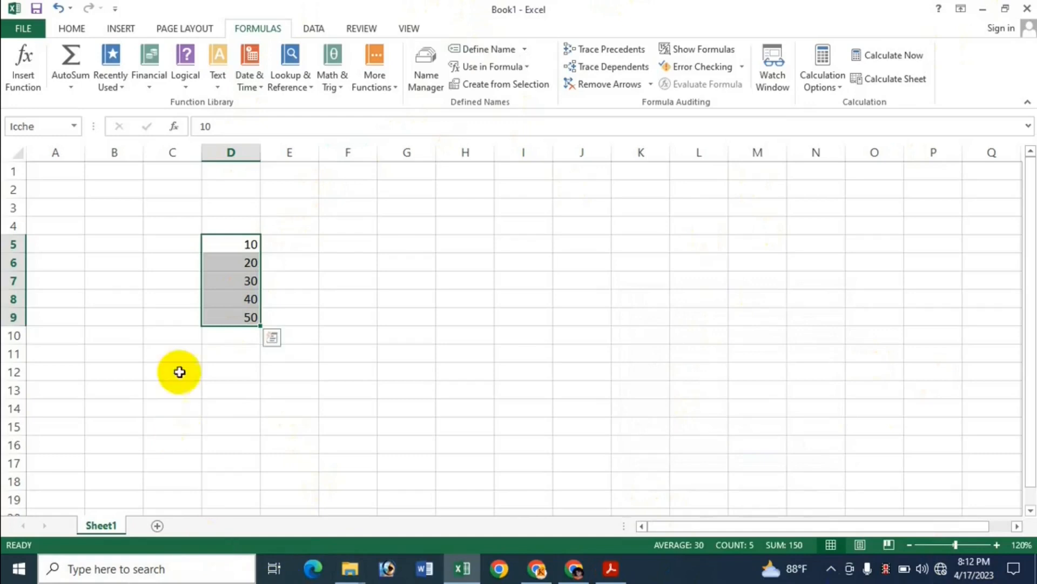
Sum the named range Icche in cell D10 with a SUM formula and delete the formula again.
{"action": "left_click", "coordinate": [235, 335]}
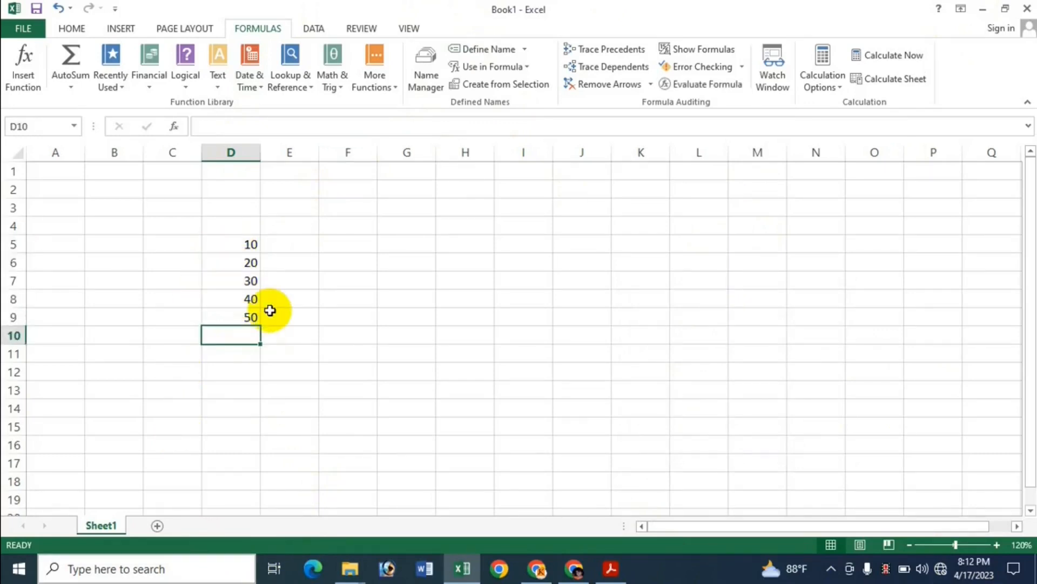
{"action": "type", "text": "=Sum"}
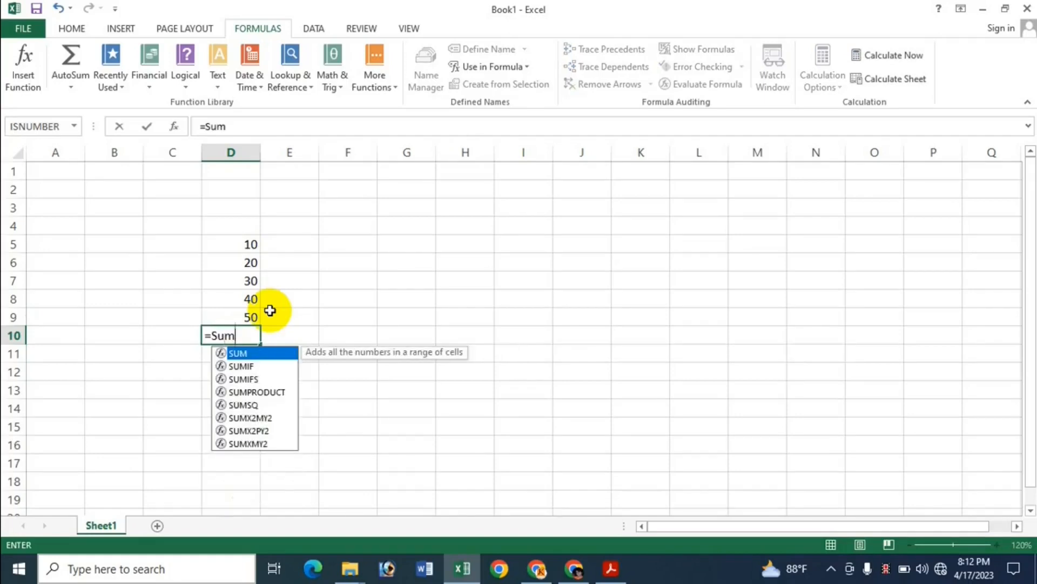
{"action": "key", "text": "Tab"}
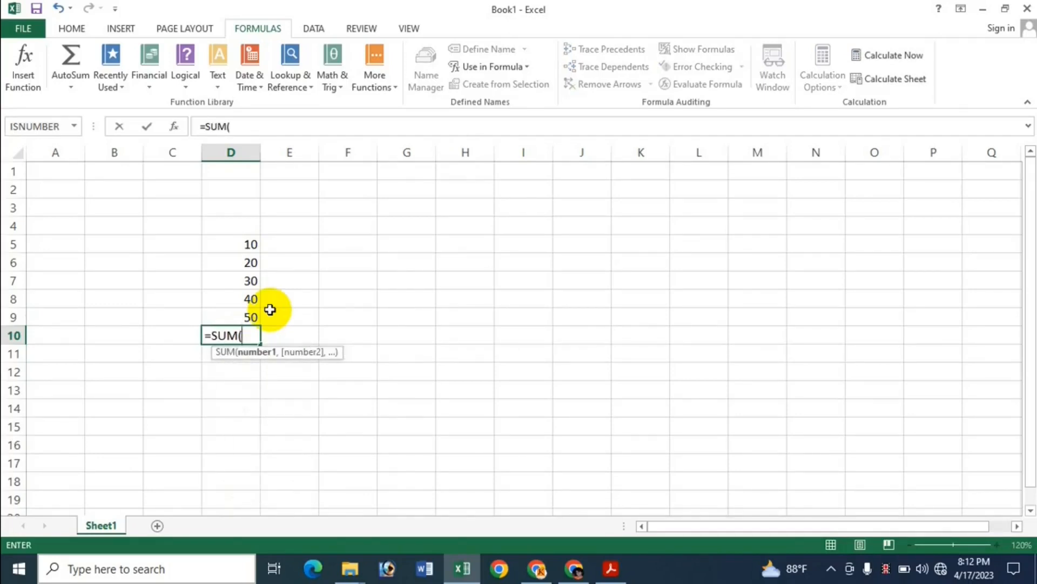
{"action": "type", "text": "Ic"}
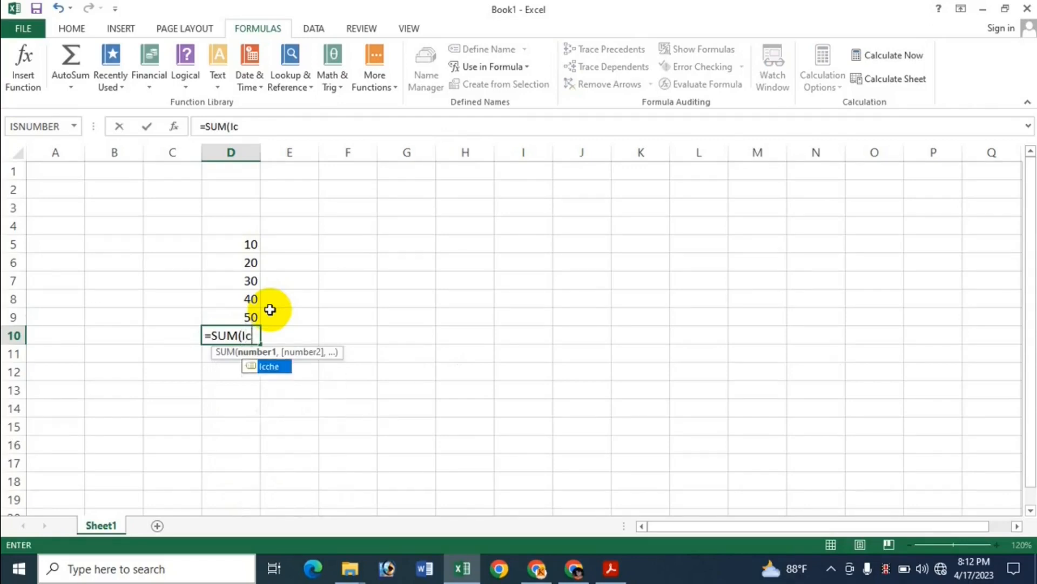
{"action": "key", "text": "Tab"}
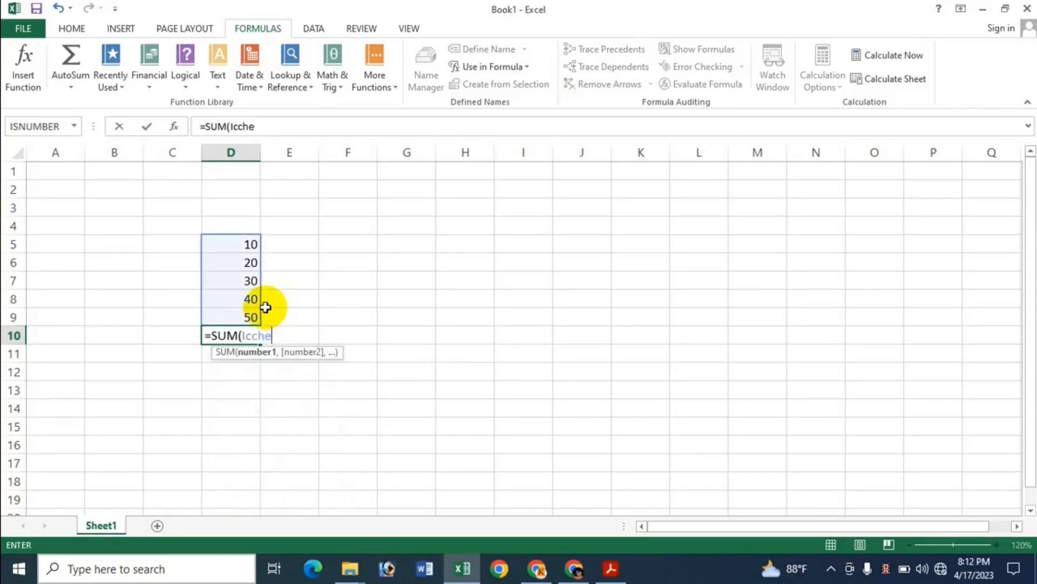
{"action": "key", "text": "Return"}
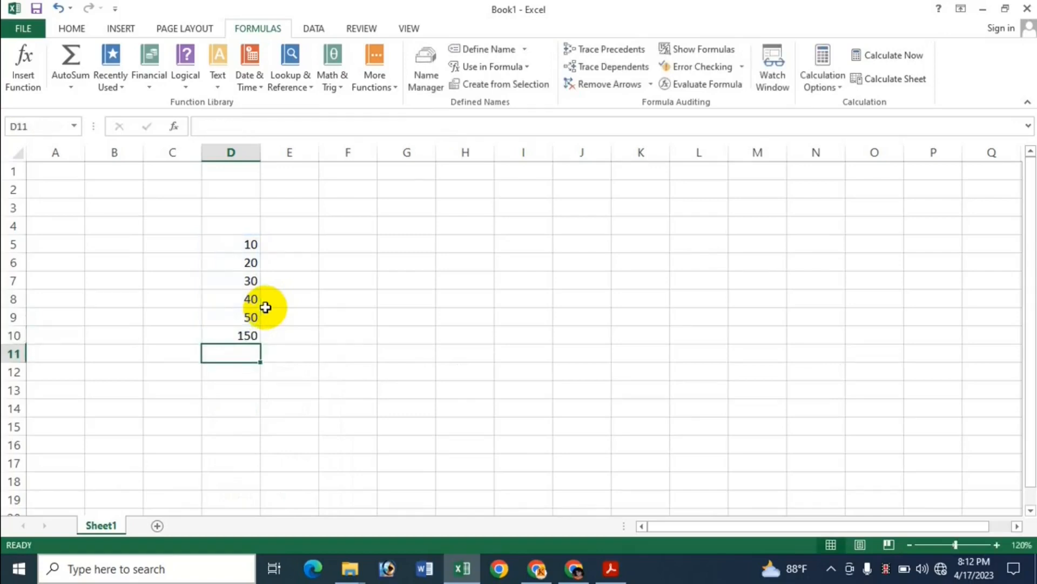
{"action": "left_click", "coordinate": [238, 331]}
{"action": "key", "text": "Delete"}
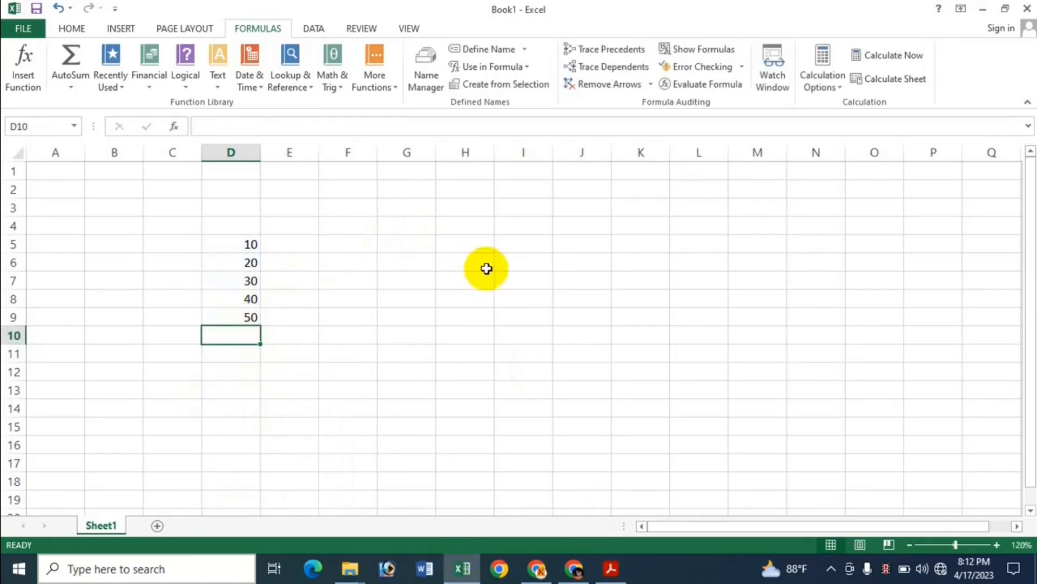
Sum the named range Icche in cell I6 with a SUM formula and clear I6:I7 again.
{"action": "left_click", "coordinate": [507, 255]}
{"action": "type", "text": "="}
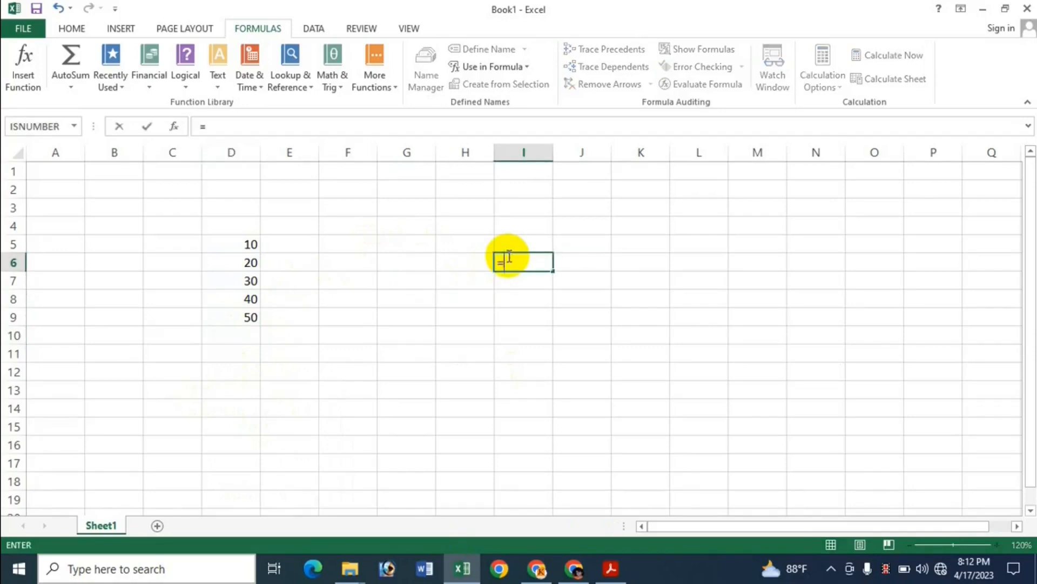
{"action": "type", "text": "Sum"}
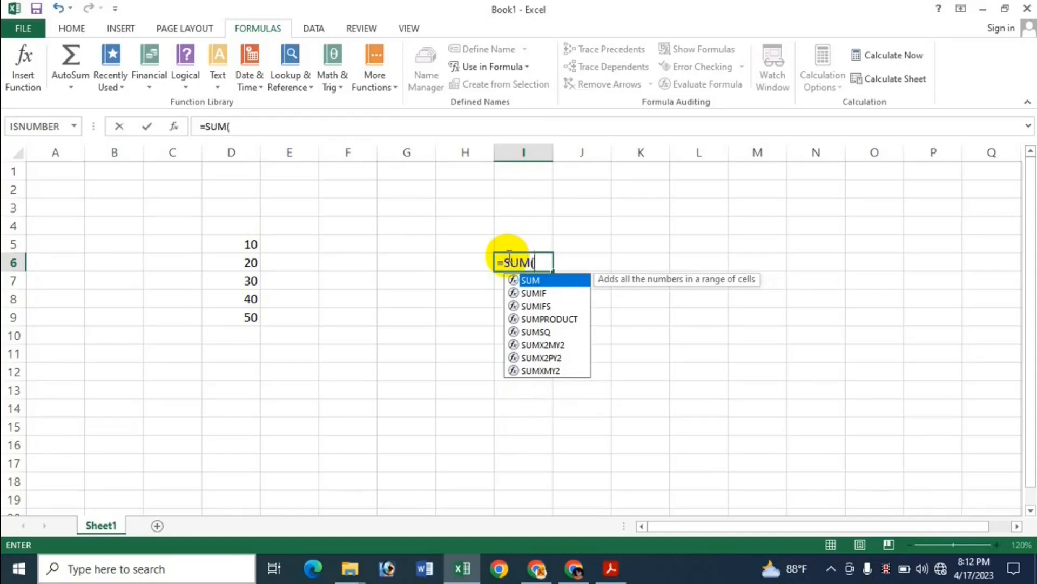
{"action": "type", "text": "I"}
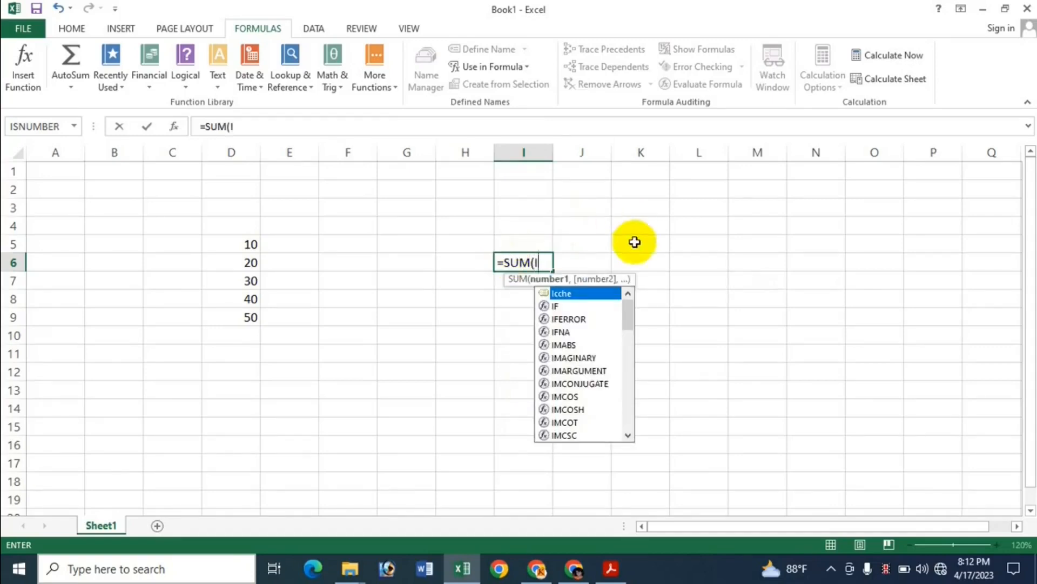
{"action": "double_click", "coordinate": [605, 293]}
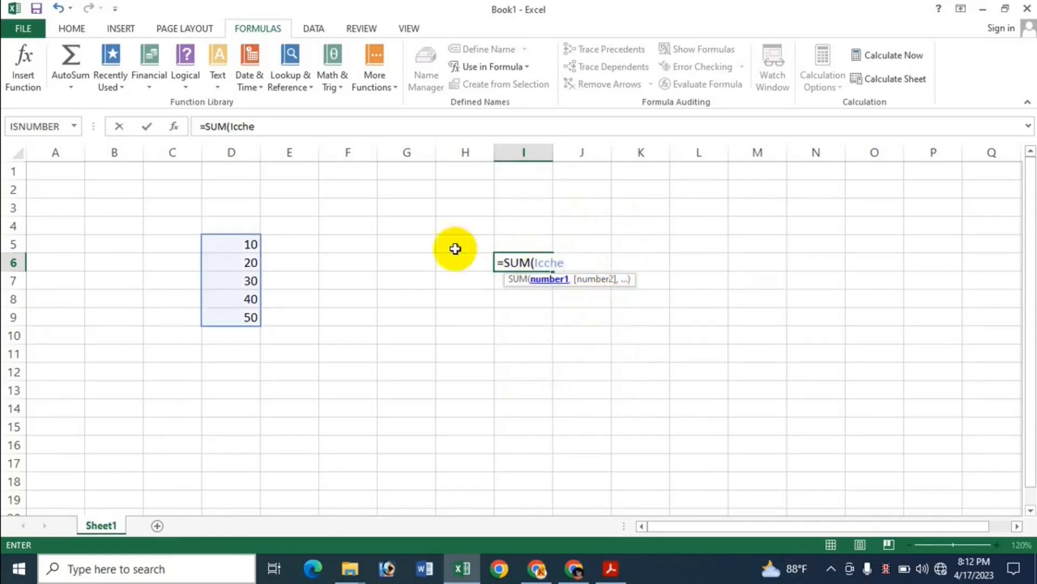
{"action": "key", "text": "Return"}
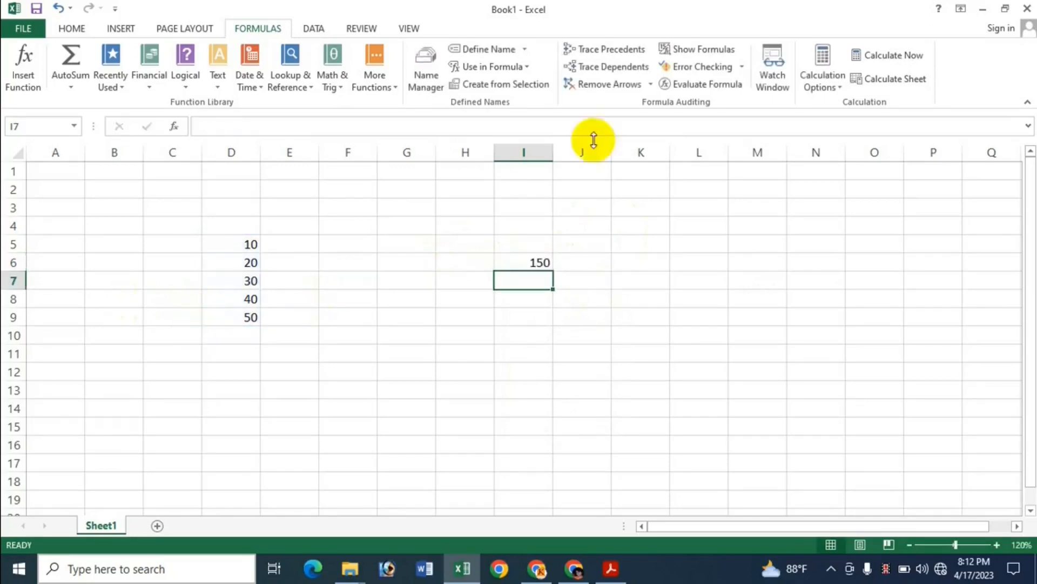
{"action": "left_click_drag", "start_coordinate": [527, 255], "coordinate": [526, 282]}
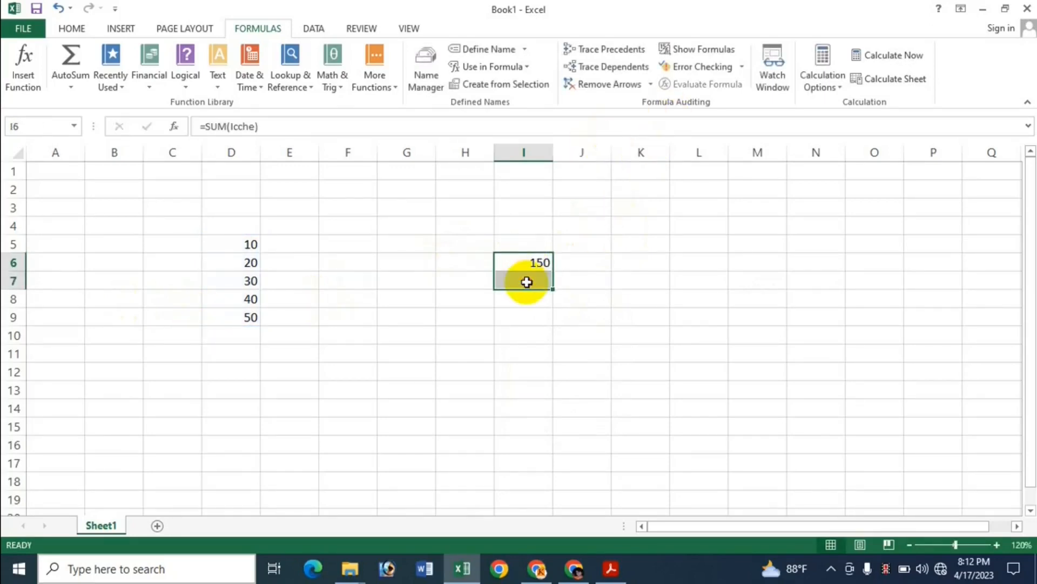
{"action": "key", "text": "Delete"}
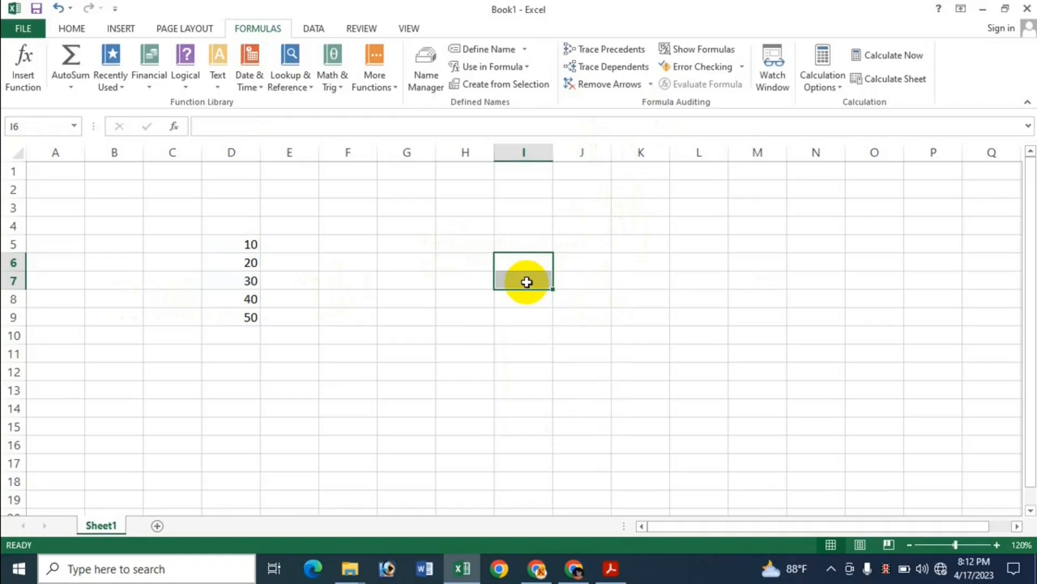
{"action": "left_click", "coordinate": [252, 331]}
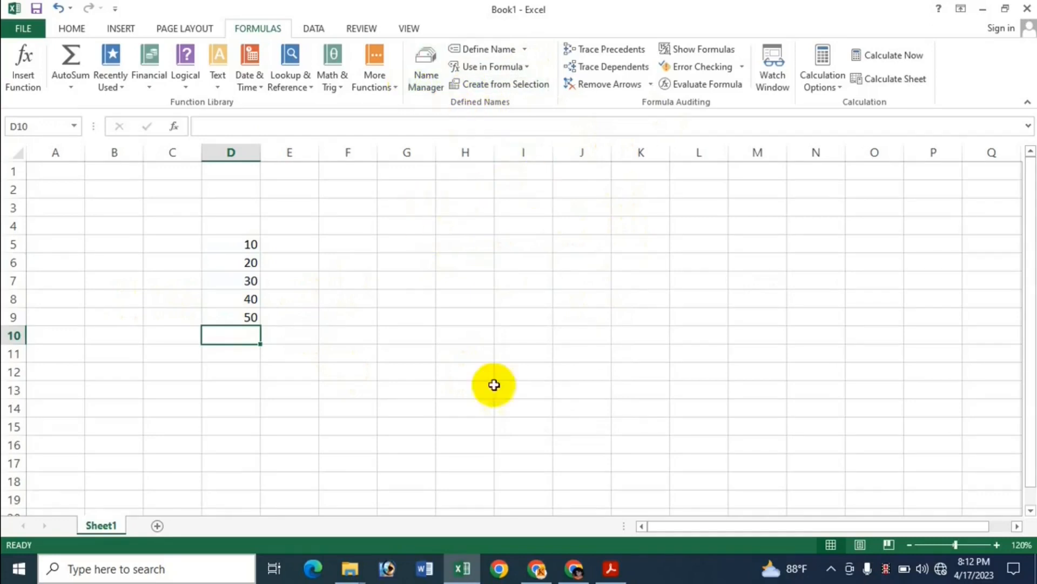
{"action": "type", "text": "="}
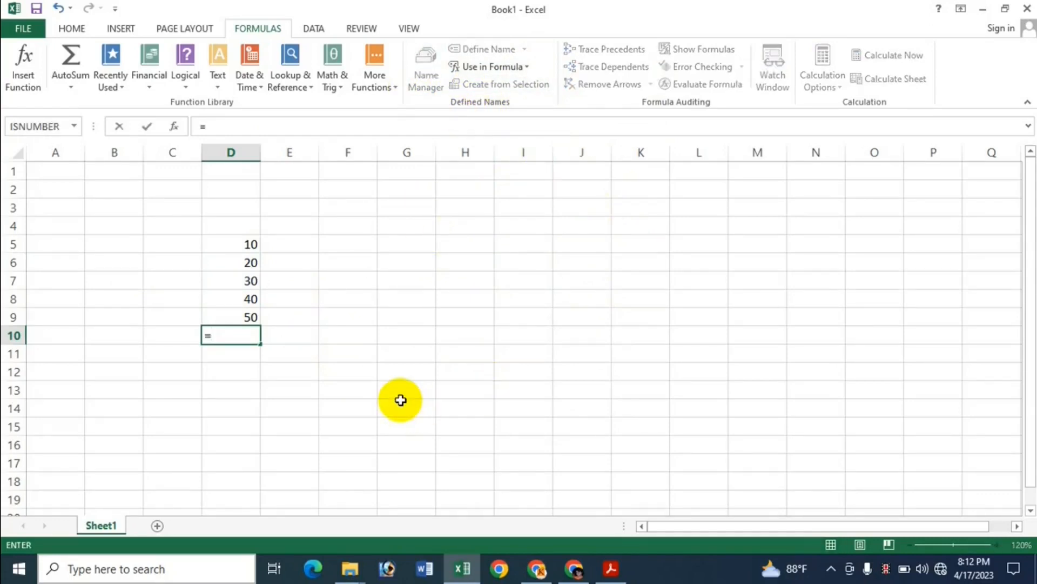
{"action": "type", "text": "Sum"}
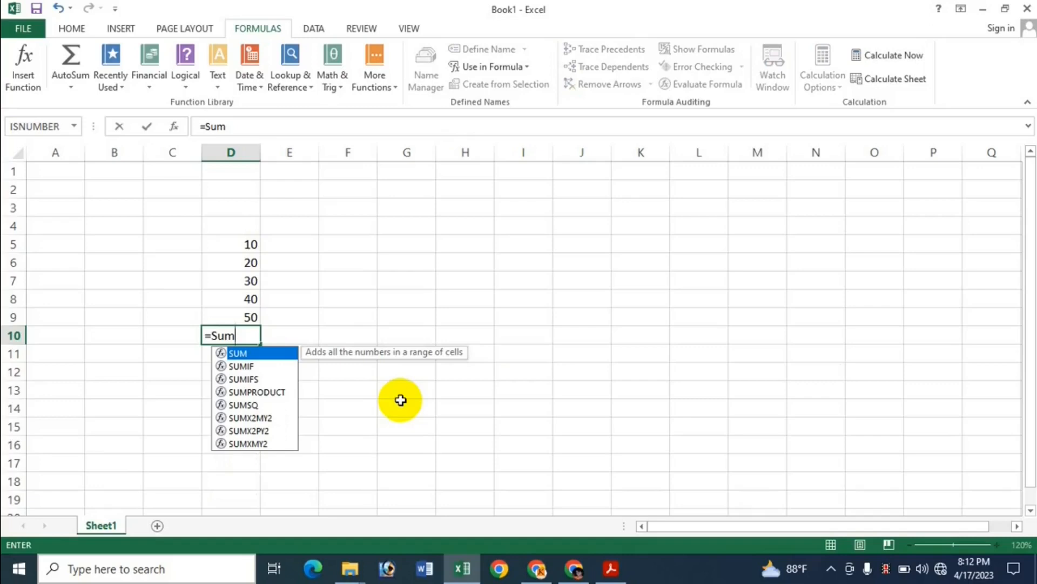
{"action": "key", "text": "BackSpace"}
{"action": "key", "text": "BackSpace"}
{"action": "key", "text": "BackSpace"}
{"action": "key", "text": "BackSpace"}
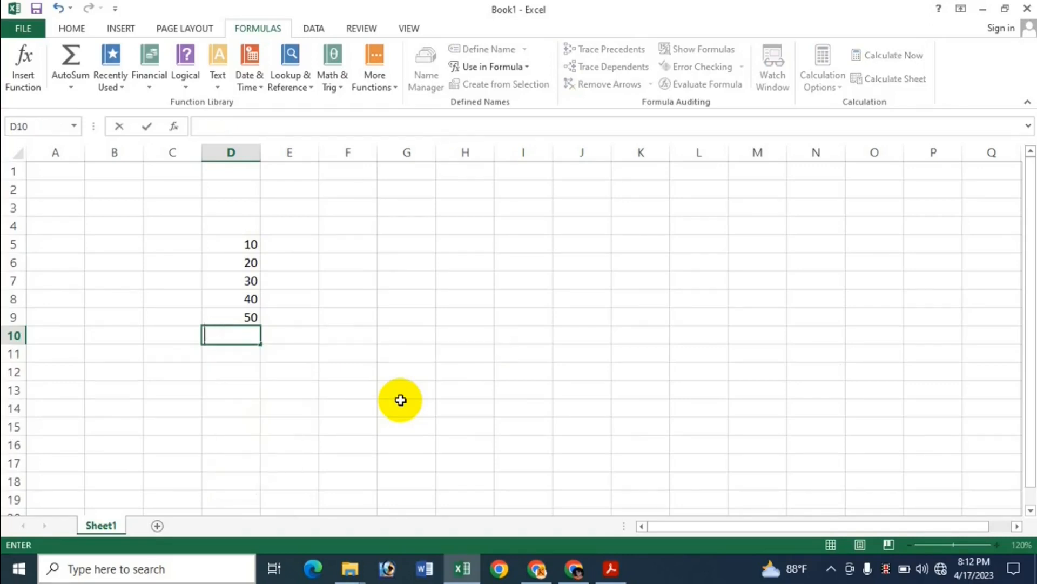
{"action": "left_click", "coordinate": [464, 225]}
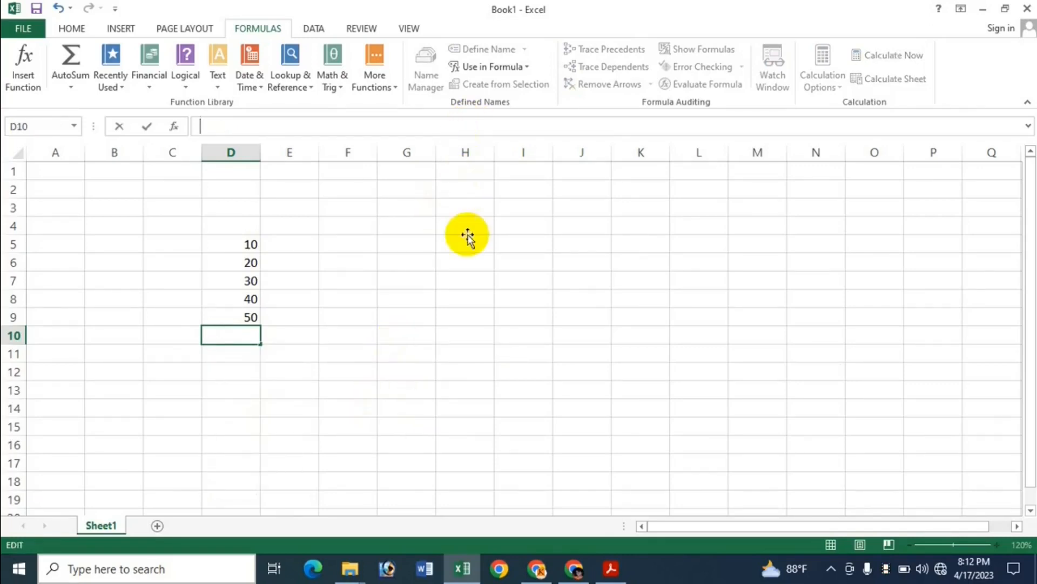
Examine the defined names offered for use in formulas and the Define Name options.
{"action": "left_click", "coordinate": [497, 73]}
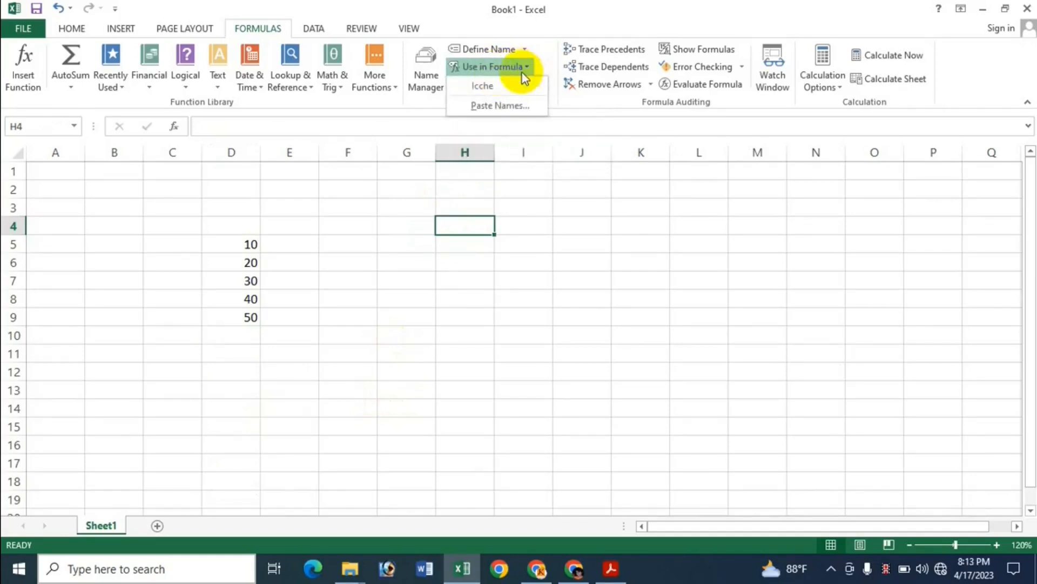
{"action": "left_click", "coordinate": [452, 14]}
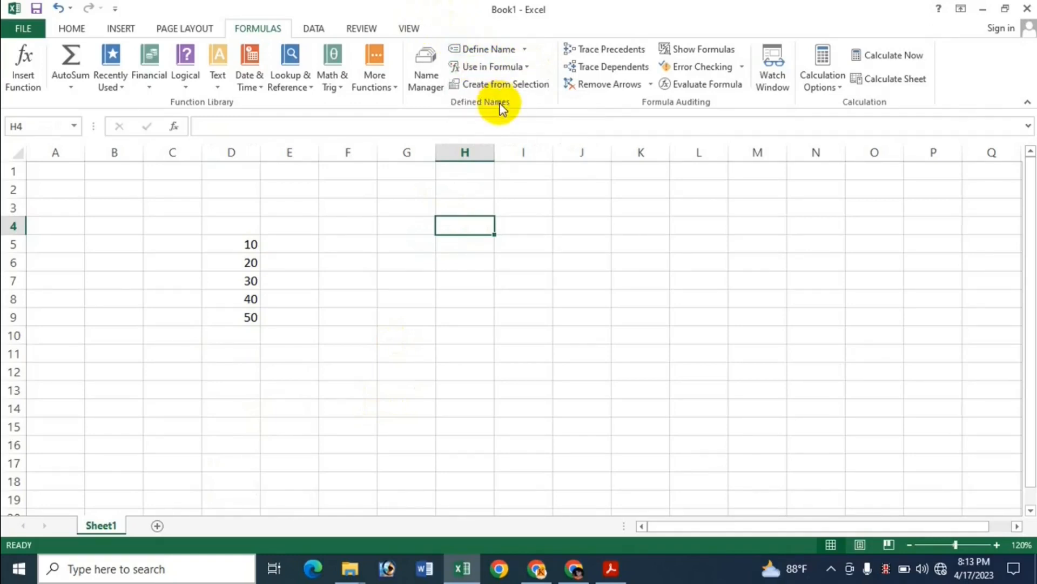
{"action": "left_click", "coordinate": [524, 49]}
{"action": "left_click", "coordinate": [547, 48]}
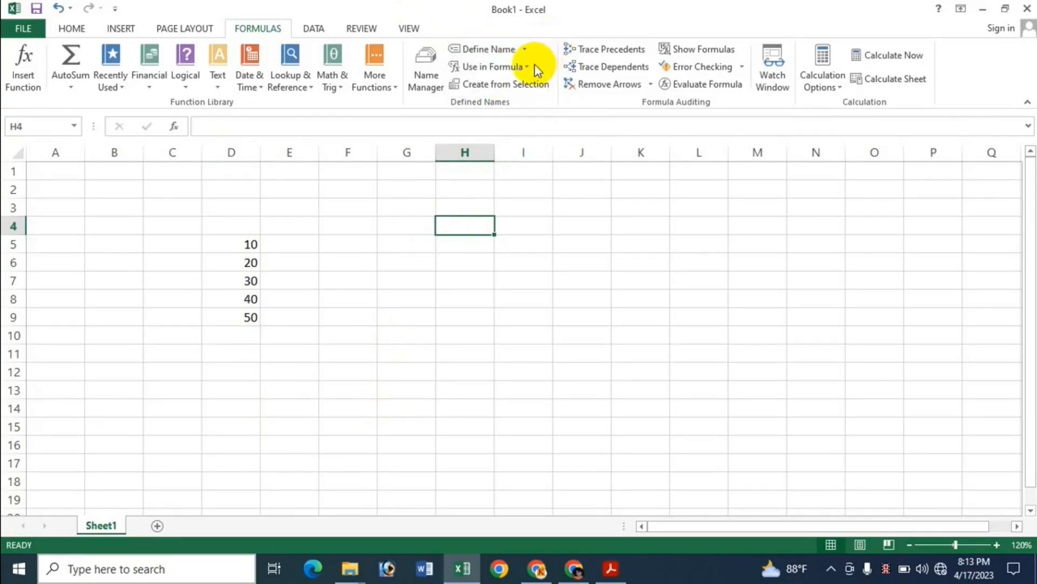
{"action": "left_click", "coordinate": [528, 66]}
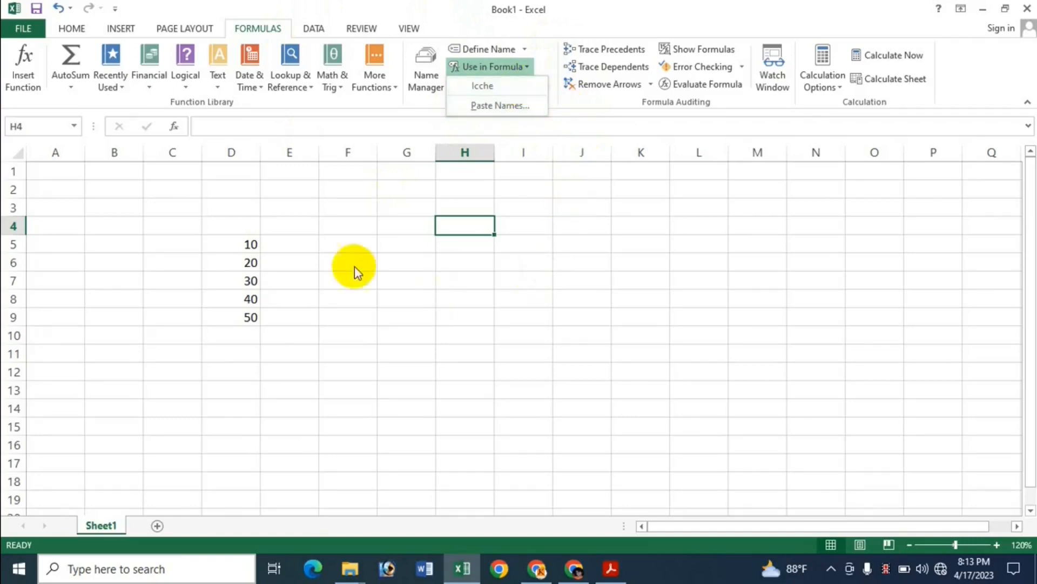
Sum the named range Icche in cell D10 by inserting the defined name into a SUM formula, and delete the formula again.
{"action": "left_click", "coordinate": [222, 333]}
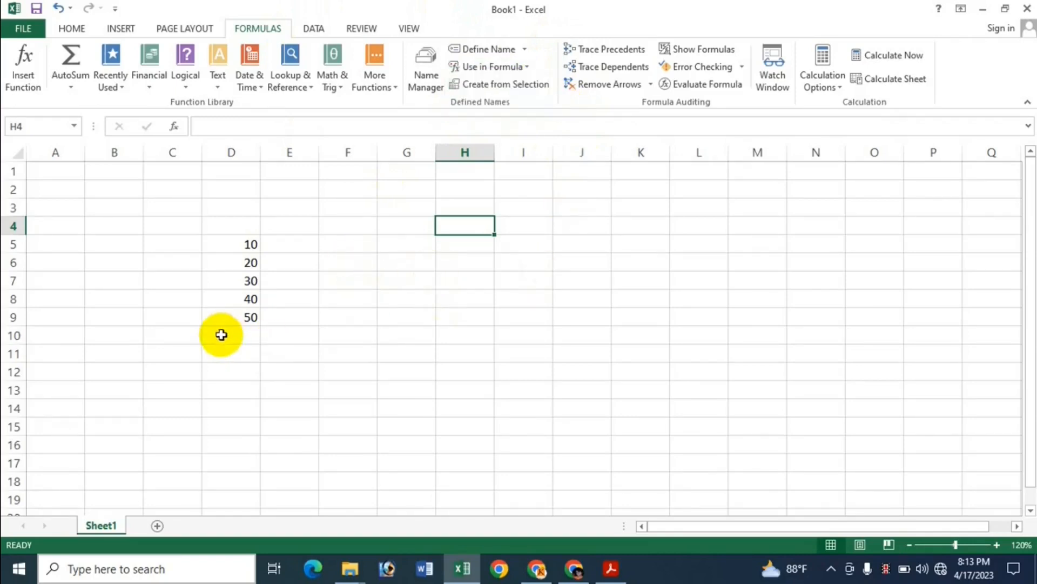
{"action": "left_click", "coordinate": [221, 334]}
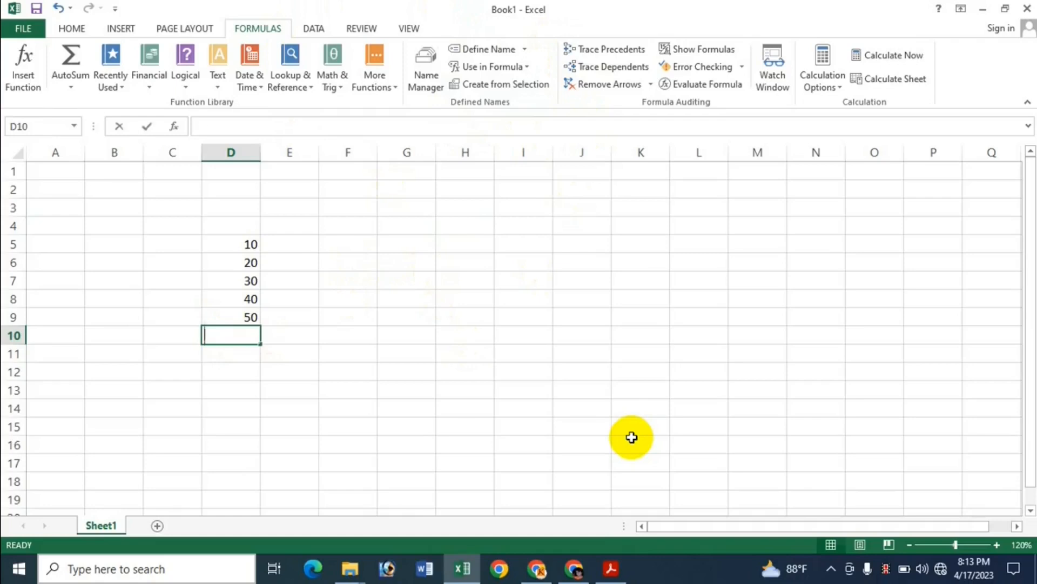
{"action": "type", "text": "=Sum"}
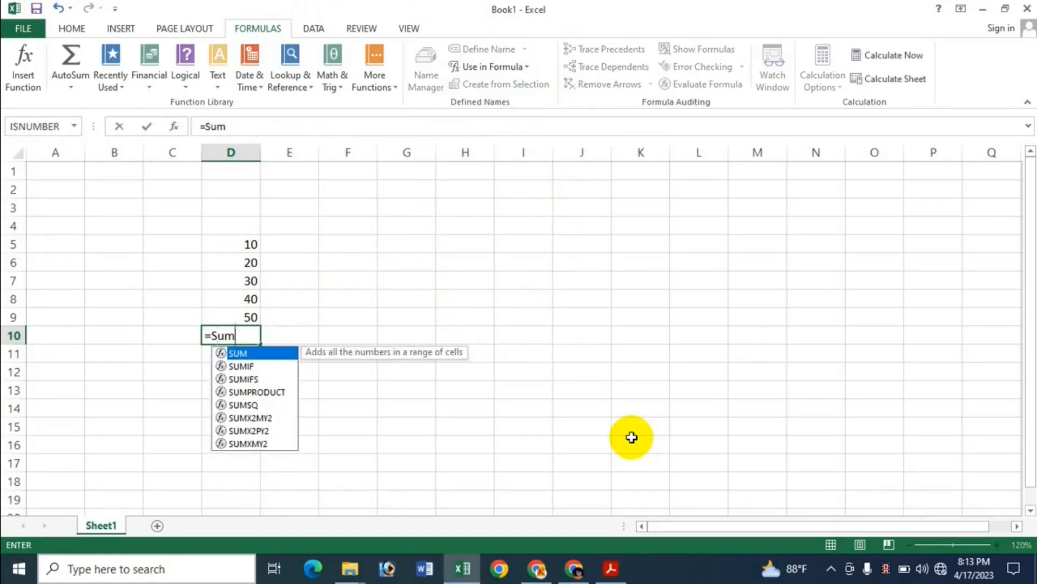
{"action": "key", "text": "Tab"}
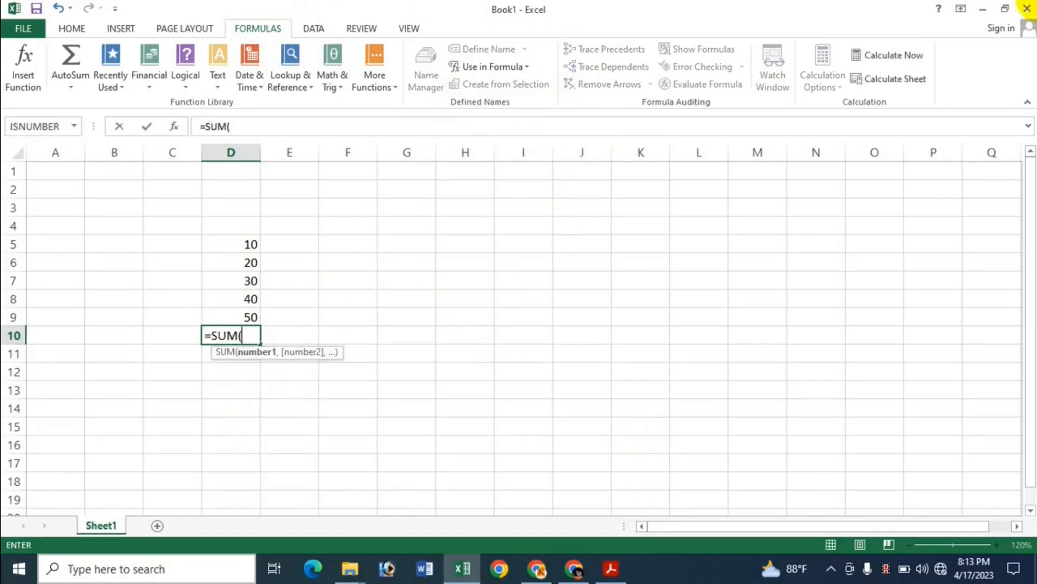
{"action": "left_click", "coordinate": [524, 70]}
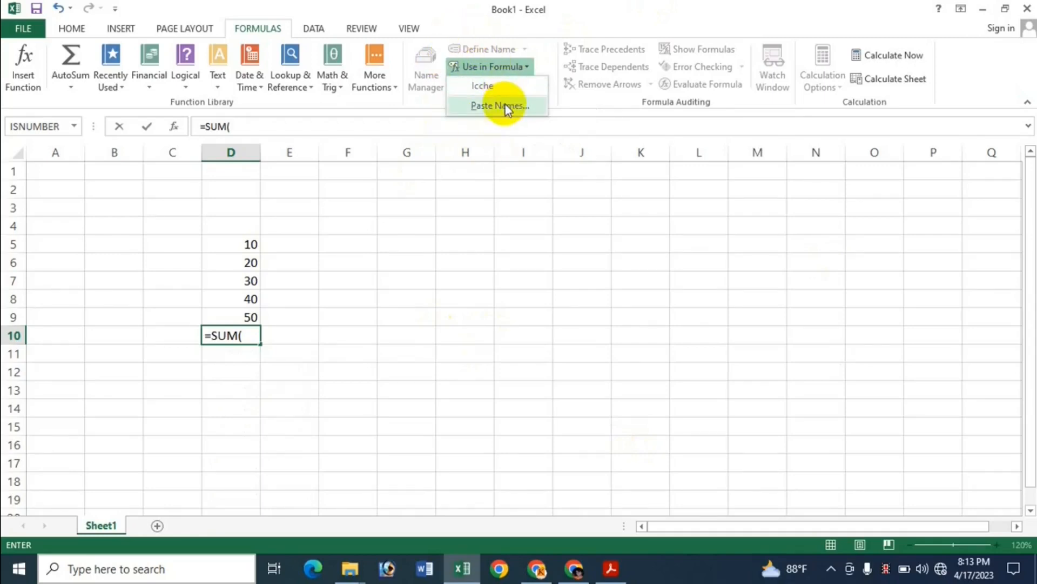
{"action": "left_click", "coordinate": [502, 86]}
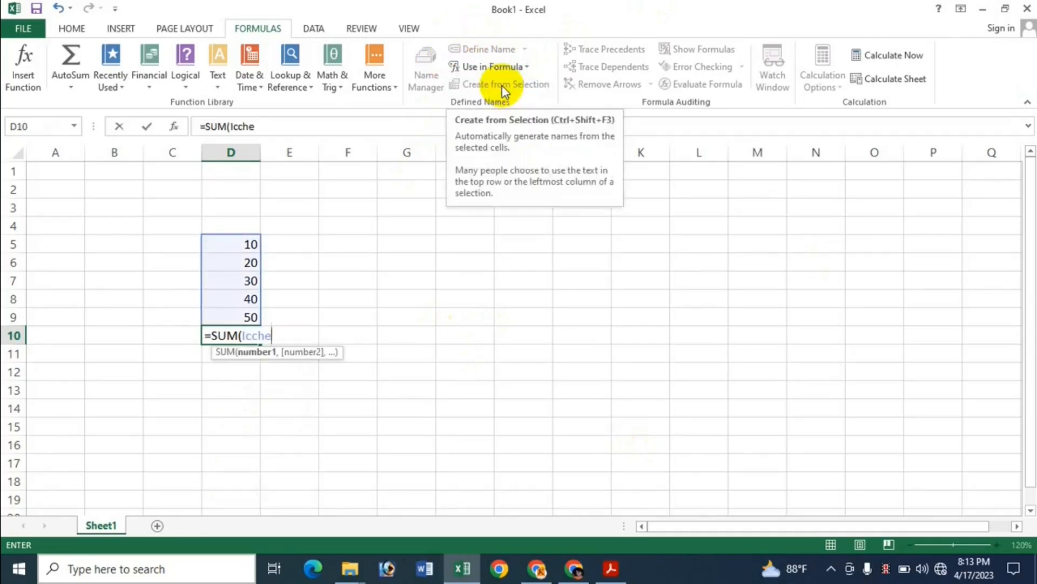
{"action": "key", "text": "Return"}
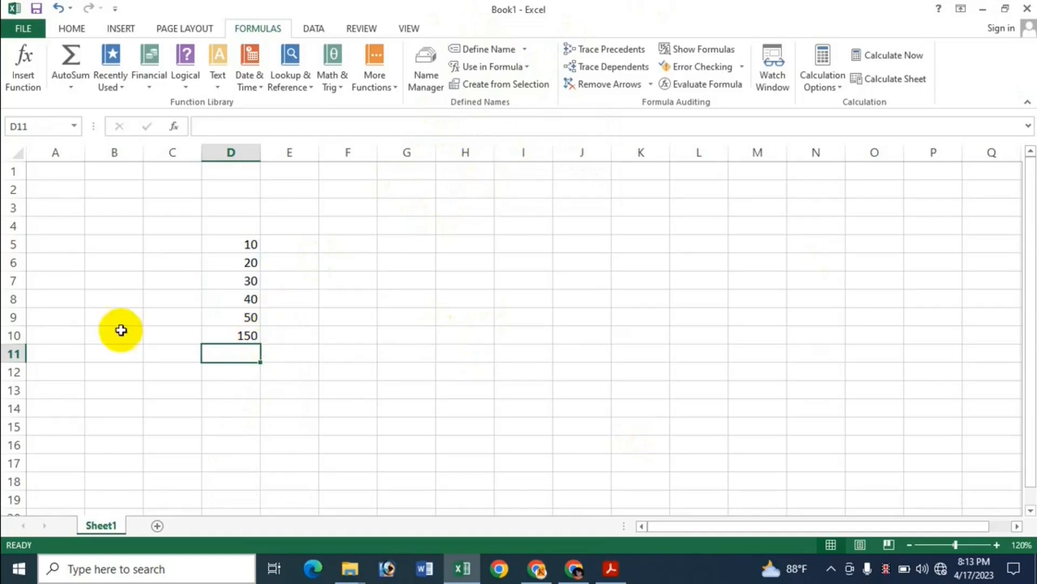
{"action": "left_click", "coordinate": [240, 336]}
{"action": "left_click", "coordinate": [438, 251]}
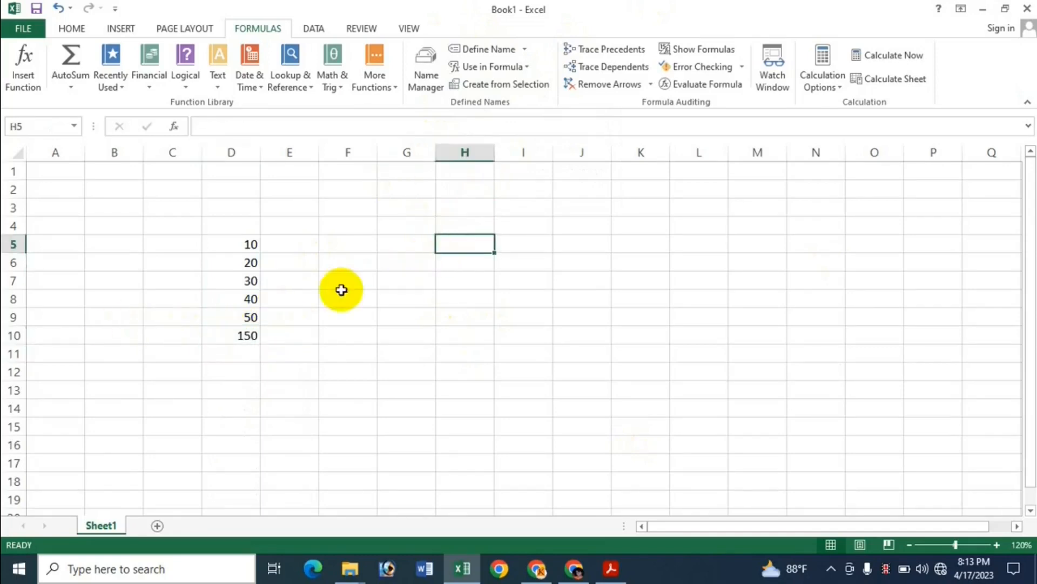
{"action": "left_click", "coordinate": [252, 338]}
{"action": "key", "text": "Delete"}
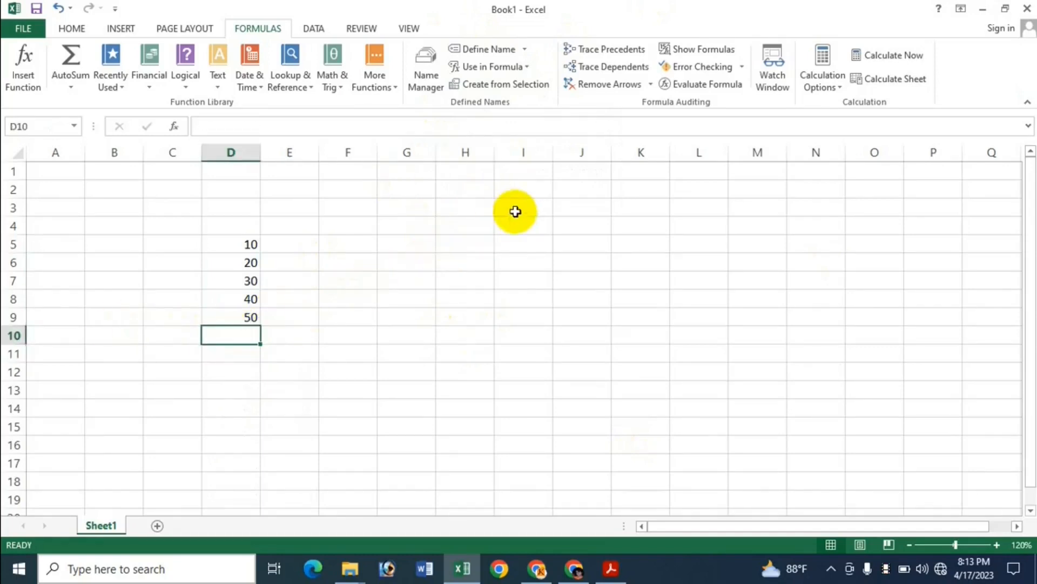
Start a SUM formula in cell I5 and view the defined names available for pasting.
{"action": "left_click", "coordinate": [518, 246]}
{"action": "type", "text": "="}
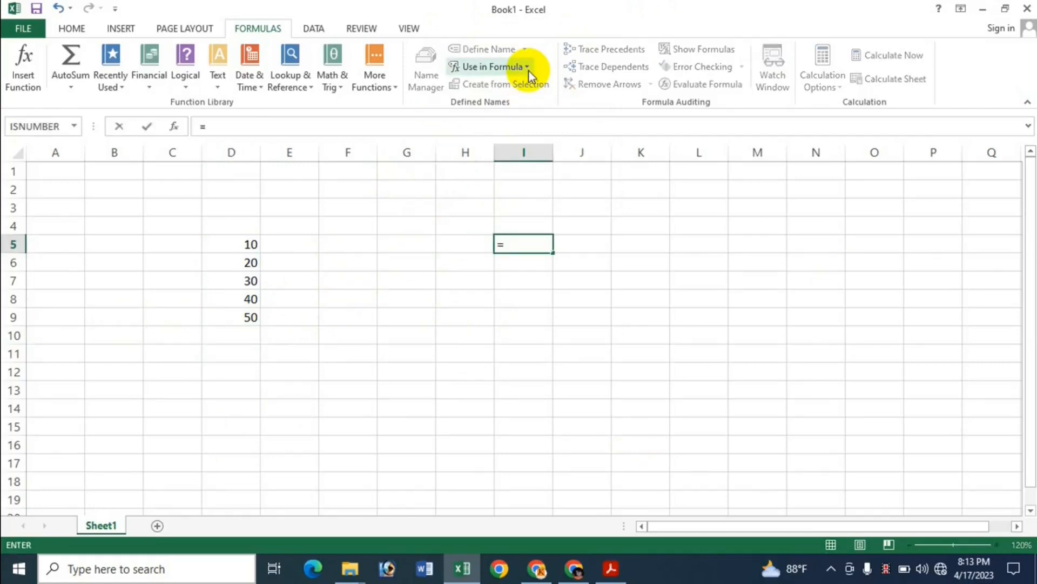
{"action": "type", "text": "Sum"}
{"action": "key", "text": "Tab"}
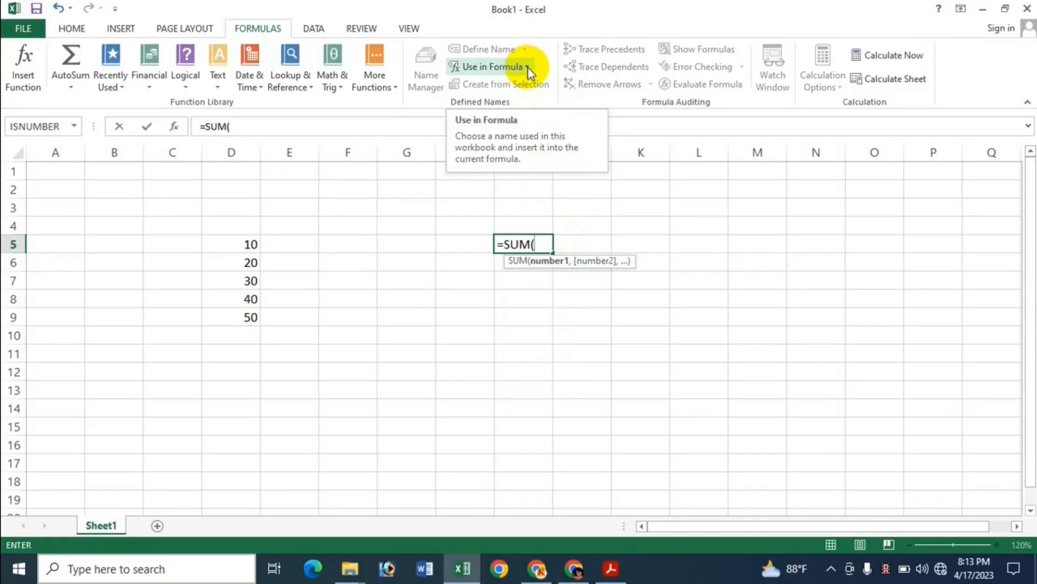
{"action": "left_click", "coordinate": [527, 67]}
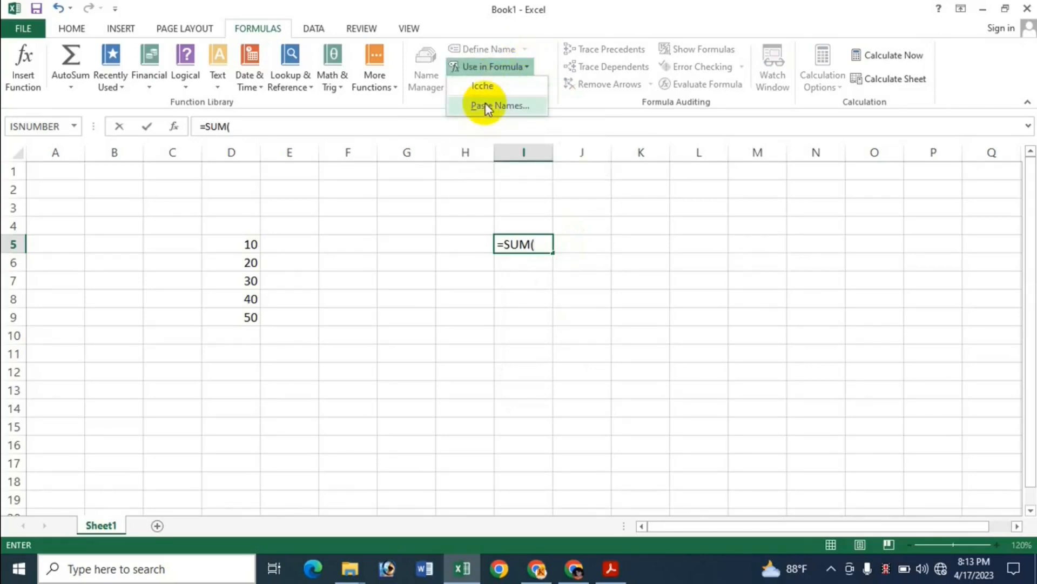
{"action": "left_click", "coordinate": [504, 107]}
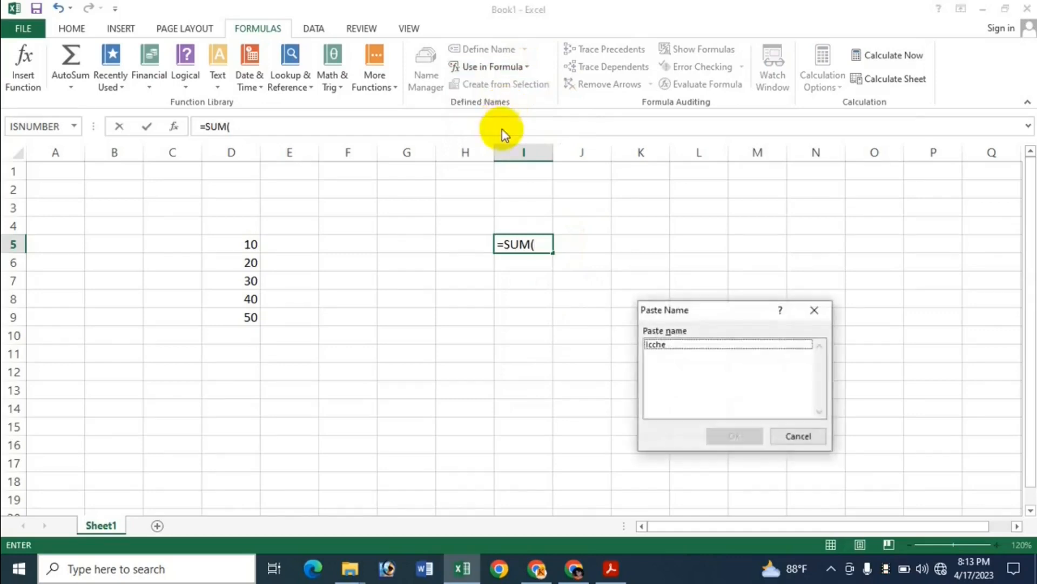
{"action": "left_click", "coordinate": [817, 310]}
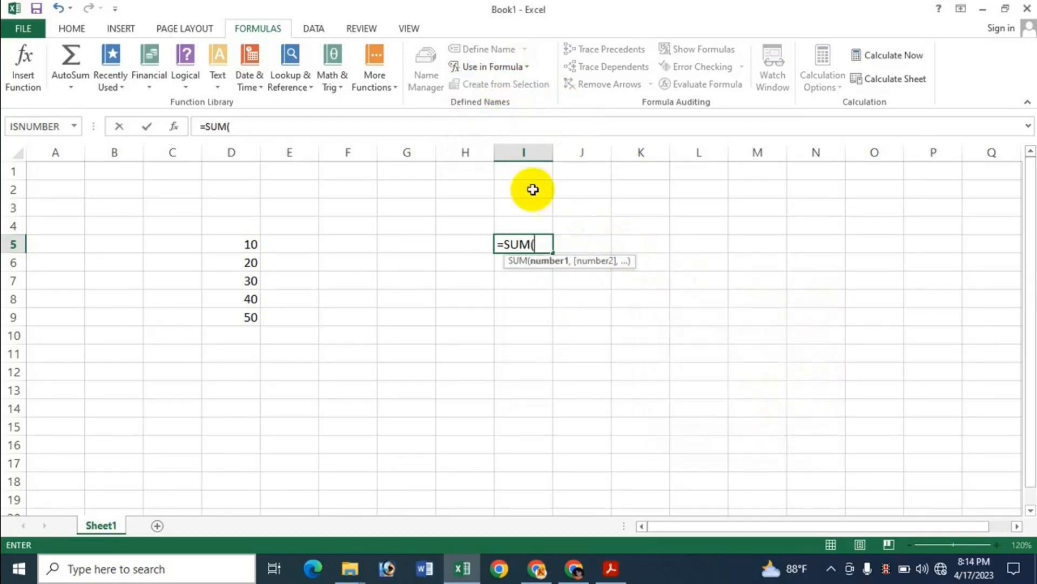
Complete the SUM formula in I5 by pasting the name Icche from the Paste Name list, and clear the cell again.
{"action": "left_click", "coordinate": [527, 67]}
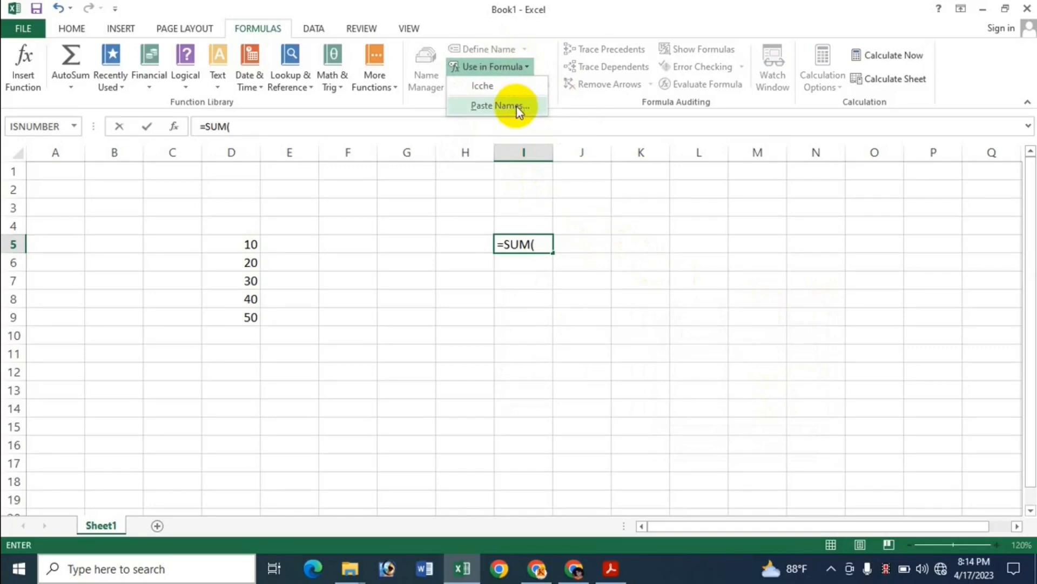
{"action": "left_click", "coordinate": [517, 106]}
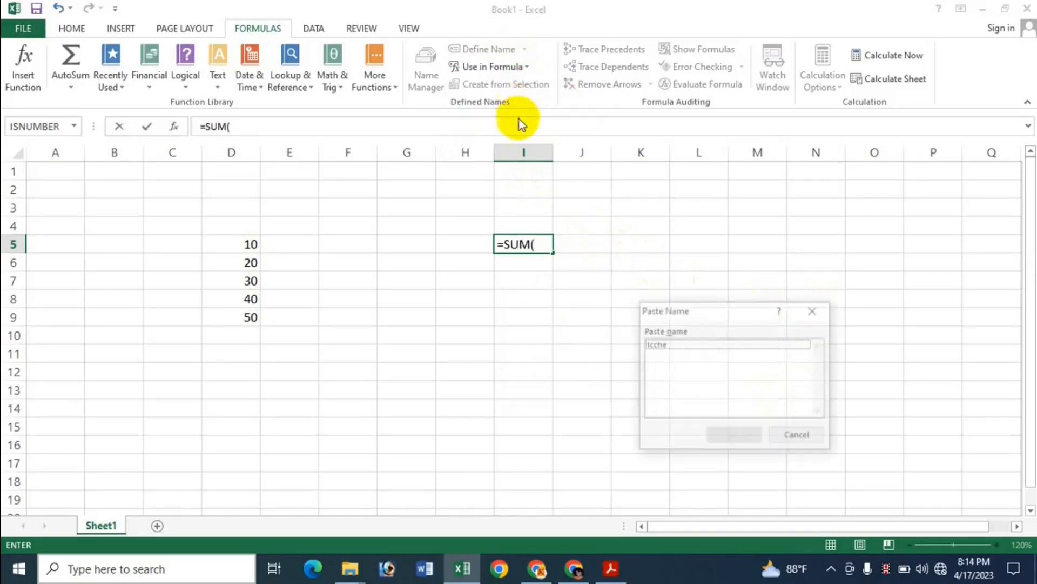
{"action": "left_click", "coordinate": [679, 345]}
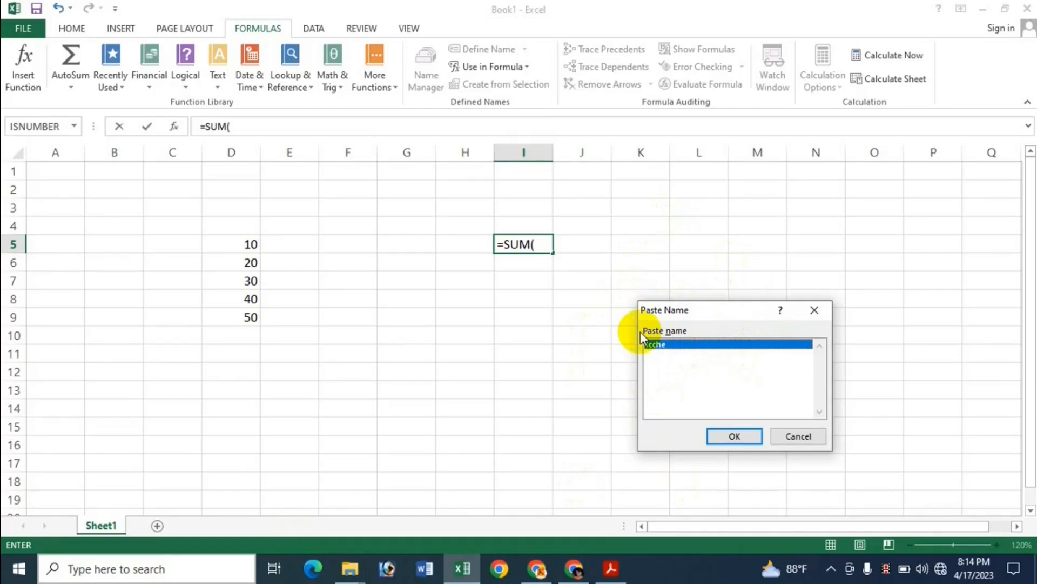
{"action": "left_click", "coordinate": [735, 436]}
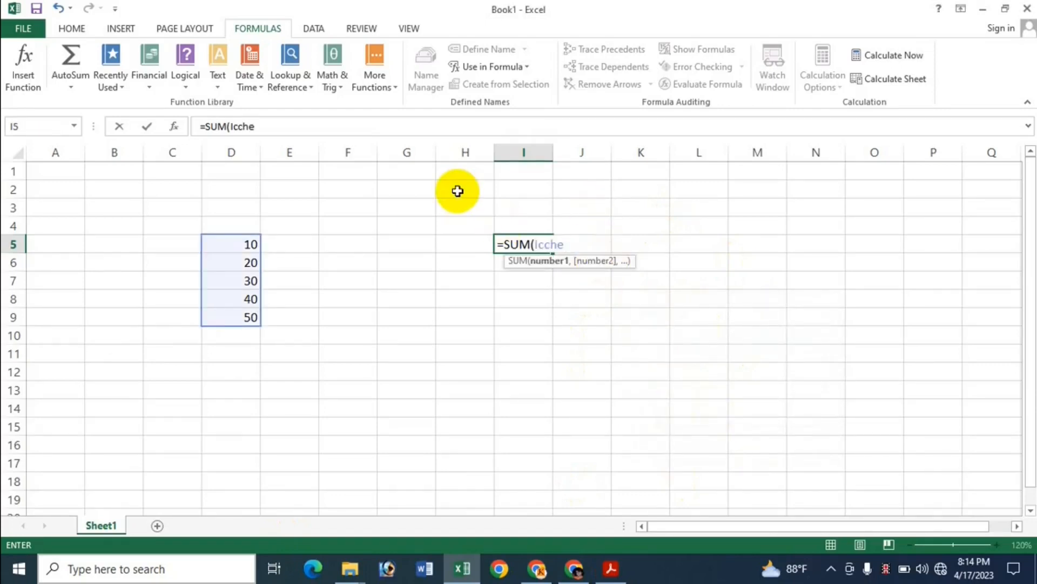
{"action": "key", "text": "Return"}
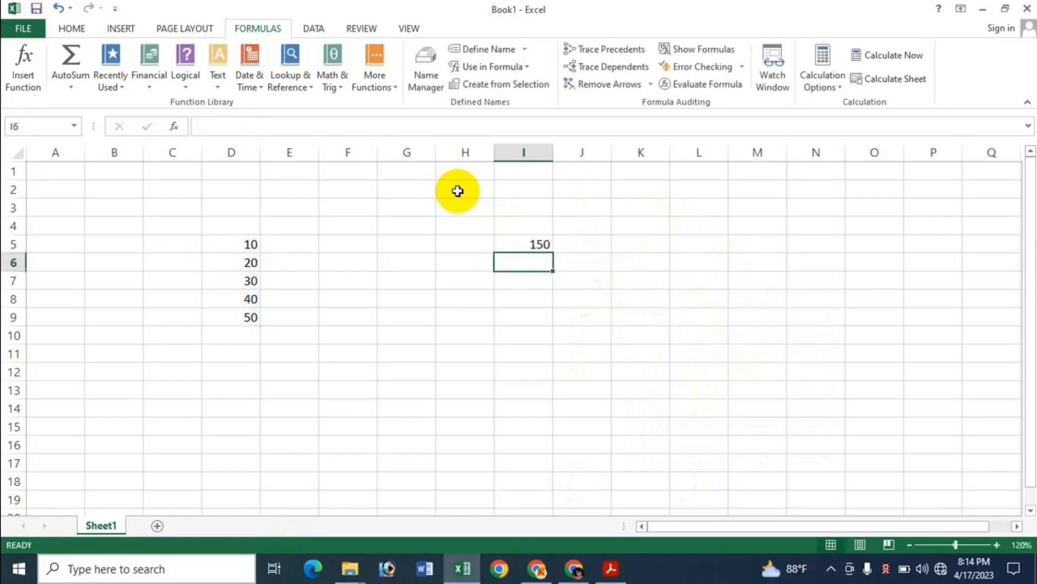
{"action": "left_click", "coordinate": [514, 247]}
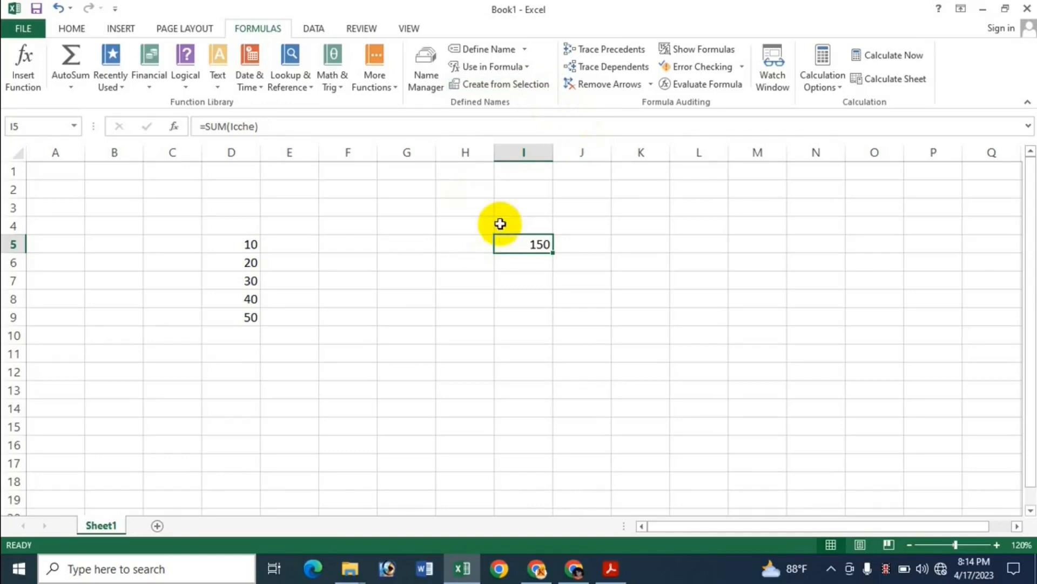
{"action": "key", "text": "Delete"}
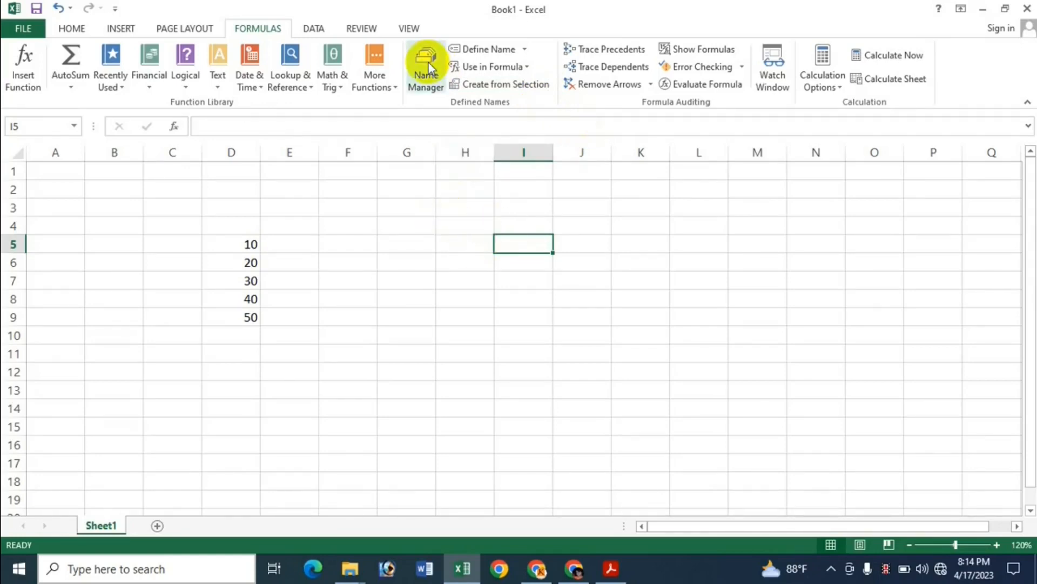
Examine the name Icche in the Name Manager and its Edit Name settings without changing anything.
{"action": "left_click", "coordinate": [432, 84]}
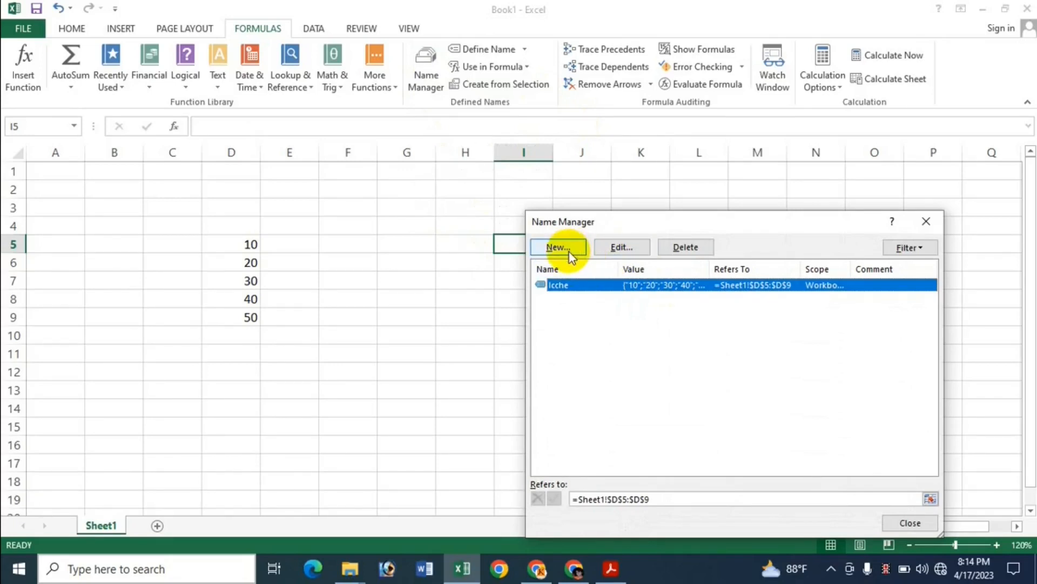
{"action": "left_click", "coordinate": [628, 242]}
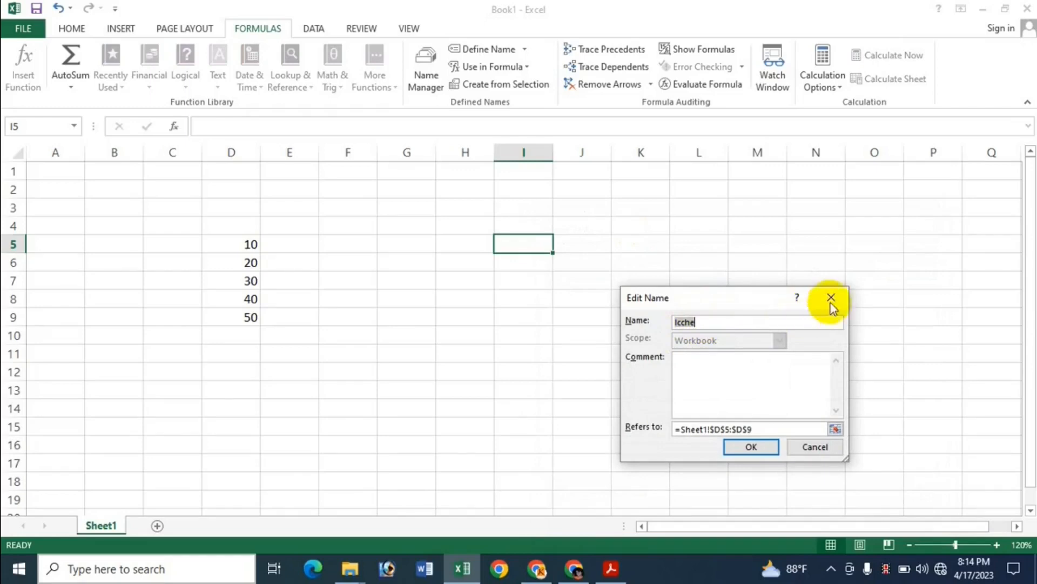
{"action": "left_click", "coordinate": [797, 447]}
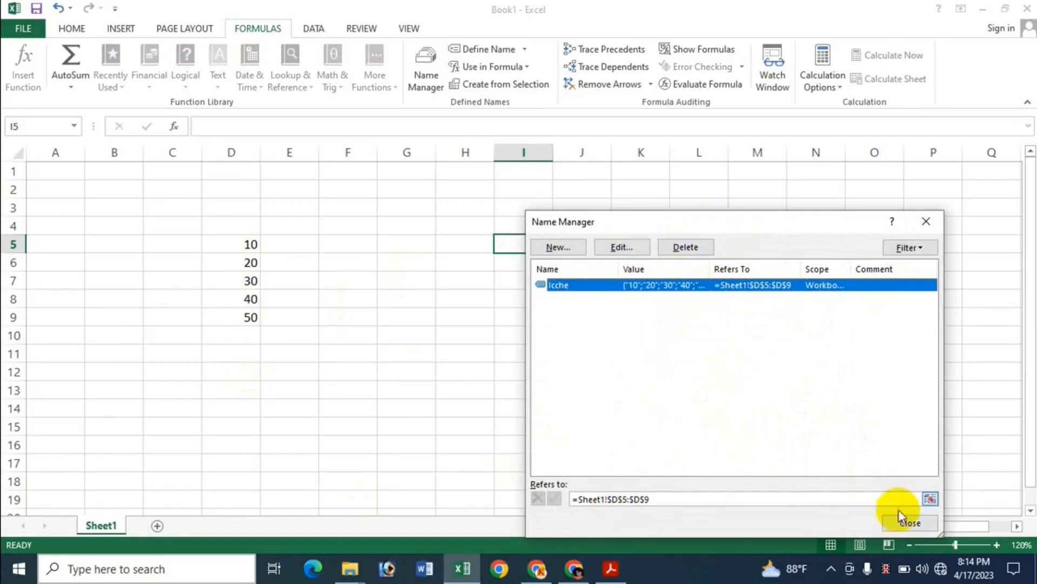
{"action": "left_click", "coordinate": [894, 526]}
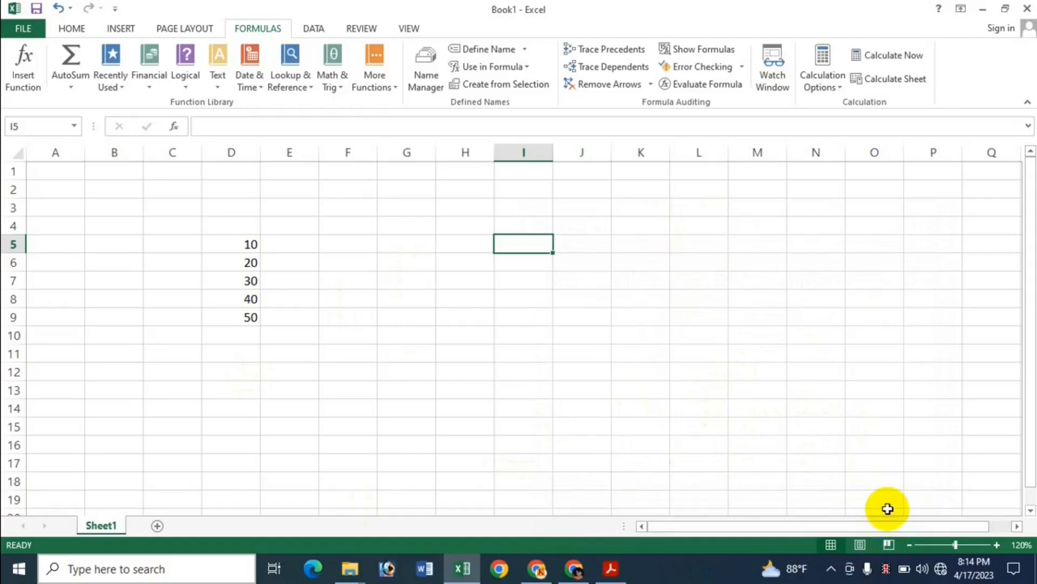
Enter the heading Sales Amount in cell D4 and widen column D to fit it.
{"action": "left_click", "coordinate": [234, 232]}
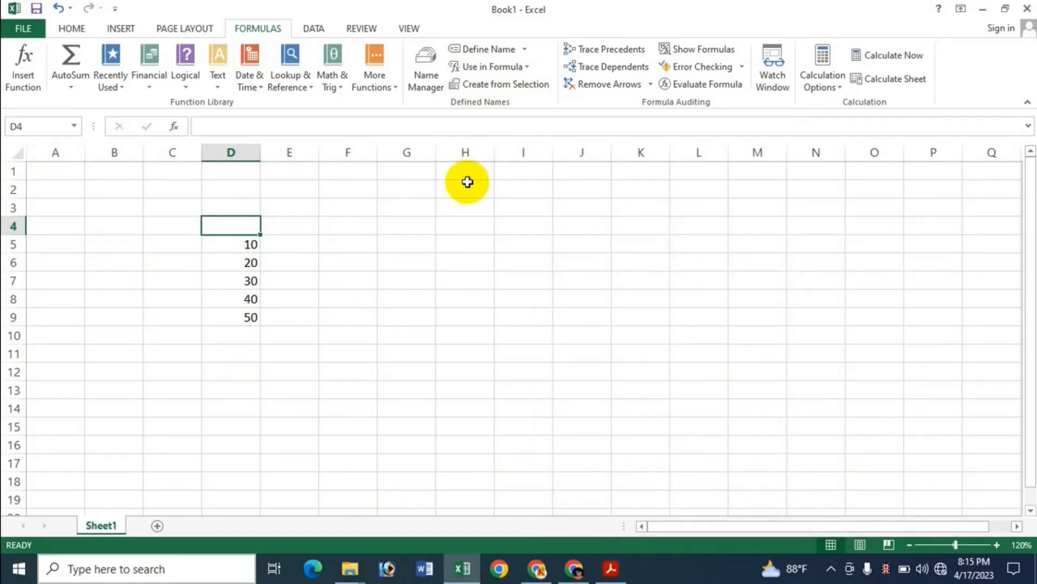
{"action": "type", "text": "Sal"}
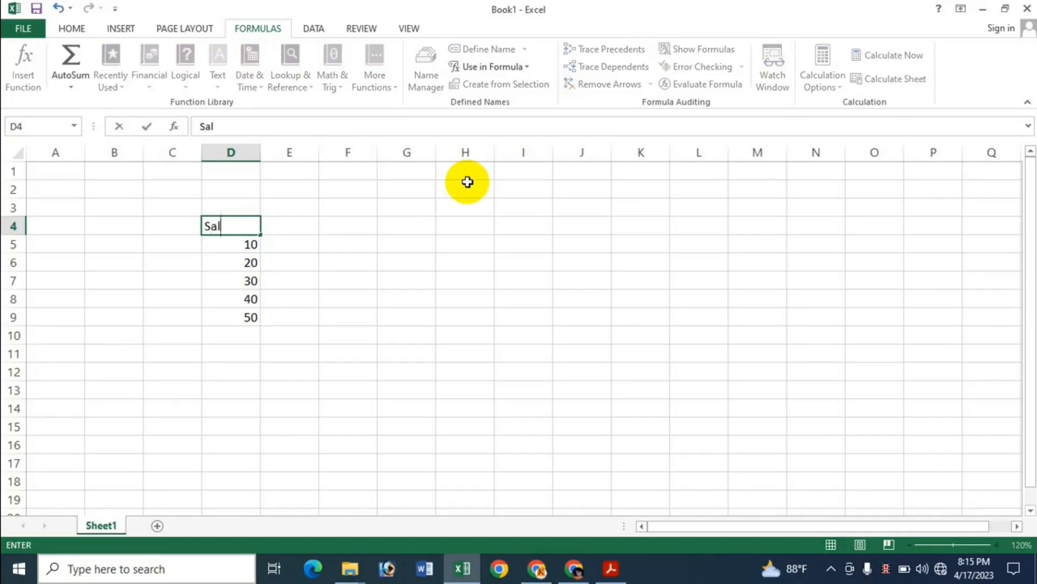
{"action": "type", "text": "es Amount"}
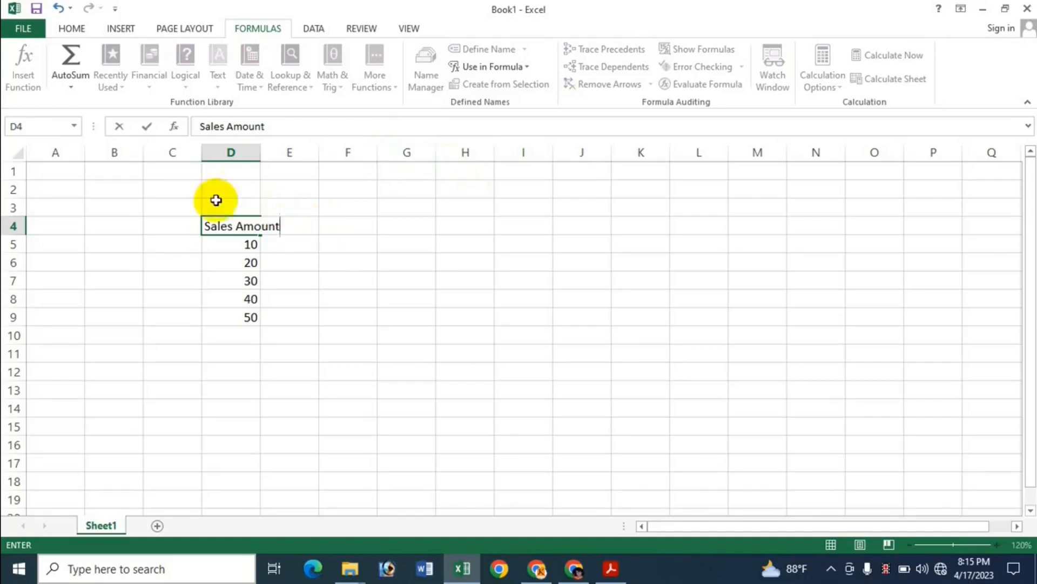
{"action": "left_click", "coordinate": [162, 238]}
{"action": "left_click", "coordinate": [167, 223]}
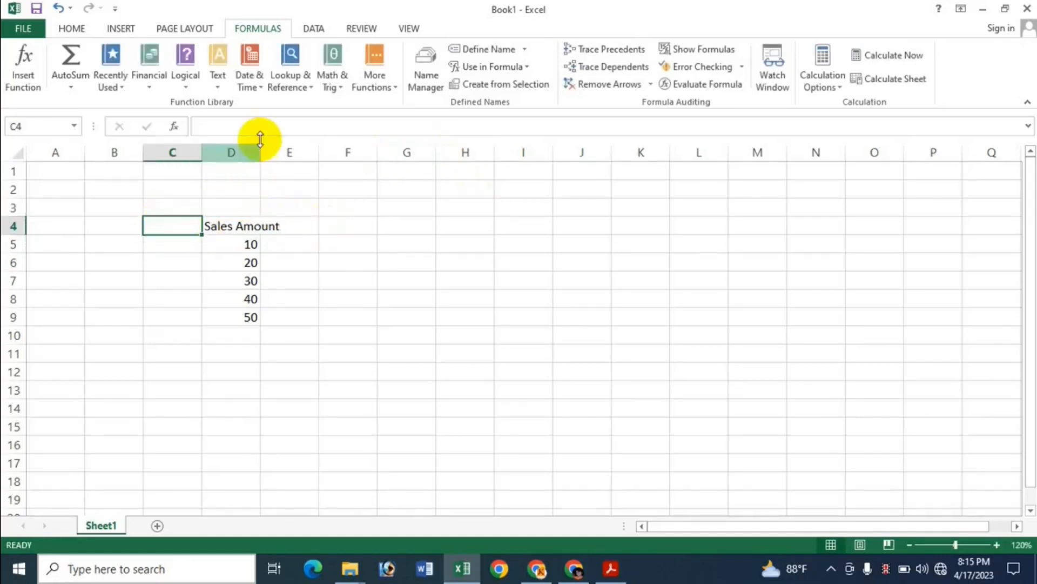
{"action": "left_click_drag", "start_coordinate": [261, 153], "coordinate": [289, 156]}
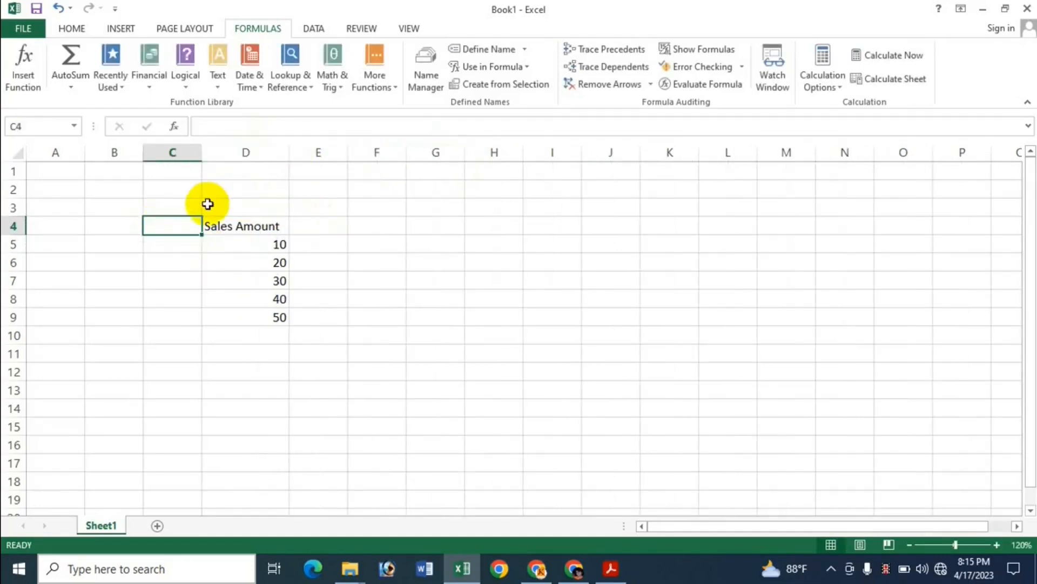
Enter the heading Name in C4 and fill C5:C9 with the placeholder entries fdsdf, dsf, dsfsd, dsf and ds.
{"action": "type", "text": "Name"}
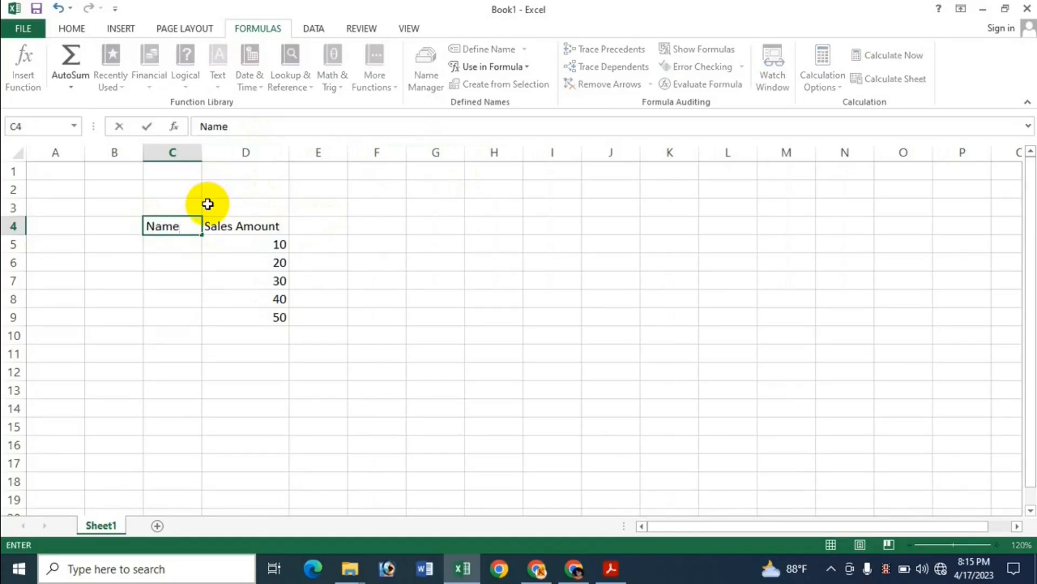
{"action": "key", "text": "Return"}
{"action": "type", "text": "fdsdf"}
{"action": "key", "text": "Return"}
{"action": "type", "text": "dsf"}
{"action": "key", "text": "Return"}
{"action": "type", "text": "dsfsd"}
{"action": "key", "text": "Return"}
{"action": "type", "text": "dsf"}
{"action": "key", "text": "Return"}
{"action": "type", "text": "ds"}
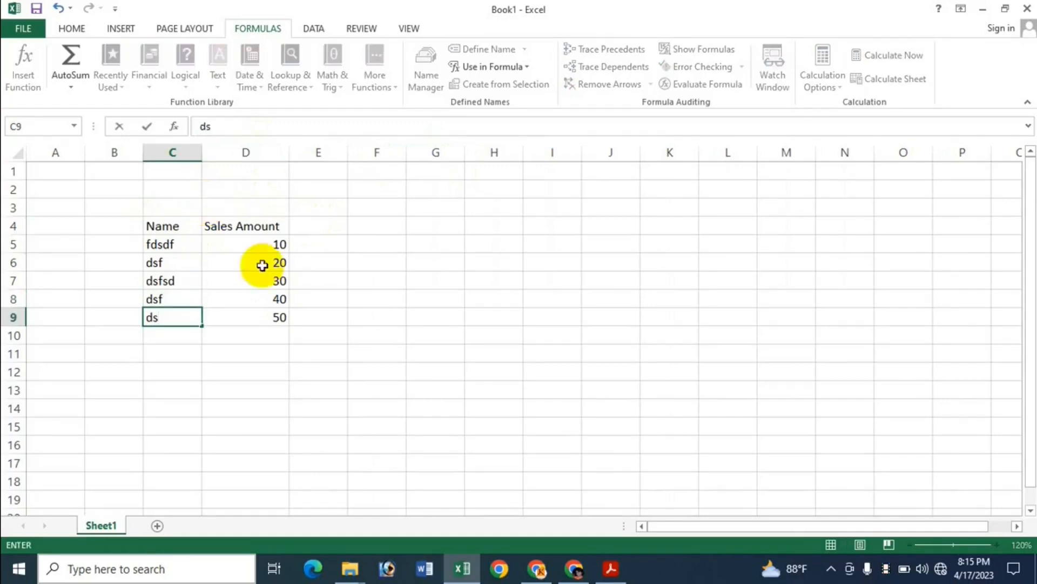
{"action": "left_click", "coordinate": [300, 344]}
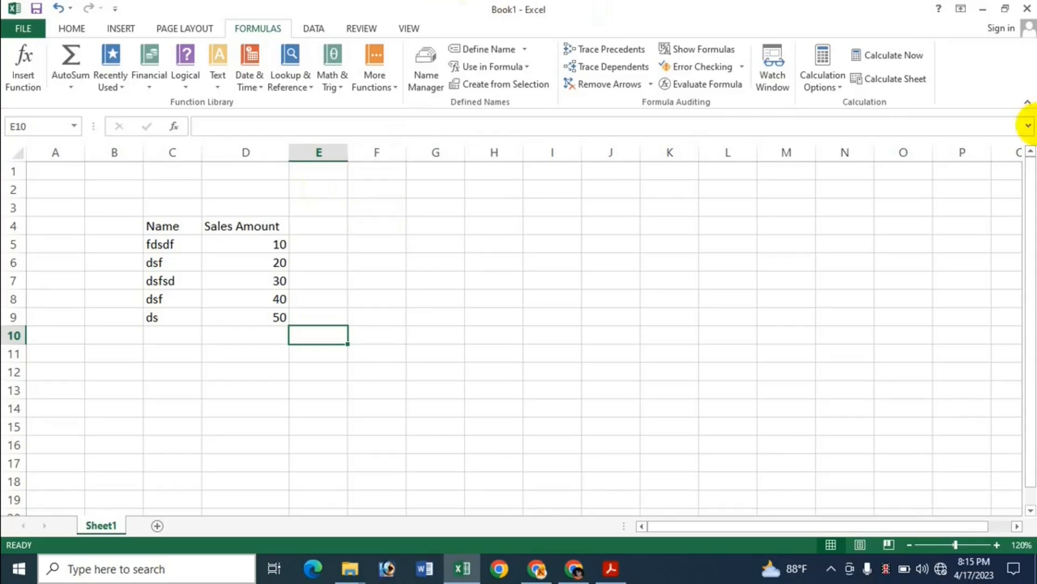
Create names from the selection C4:D9 using only the top row labels, with the left column option turned off.
{"action": "left_click_drag", "start_coordinate": [162, 224], "coordinate": [272, 319]}
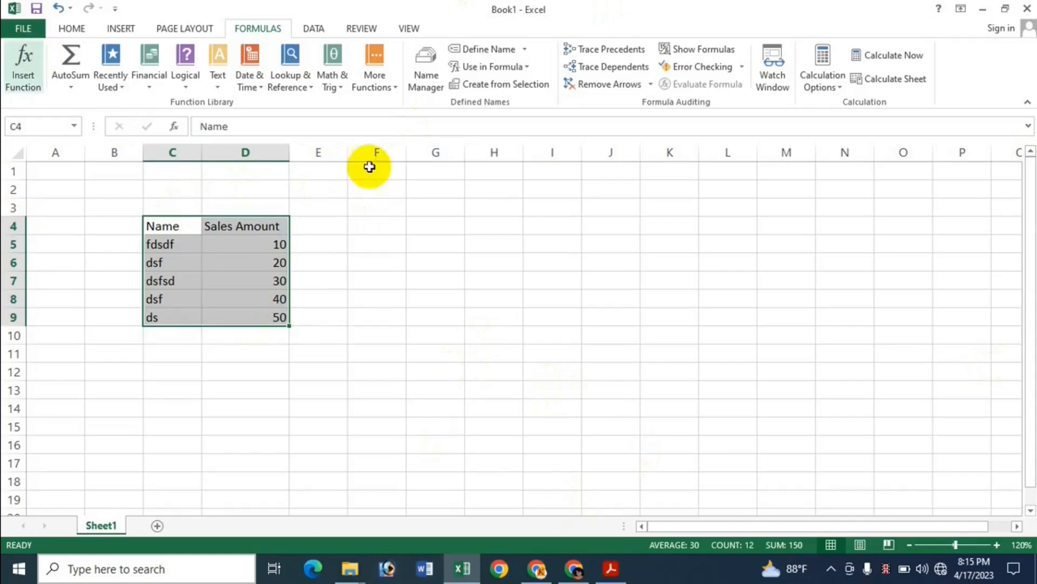
{"action": "left_click", "coordinate": [494, 84]}
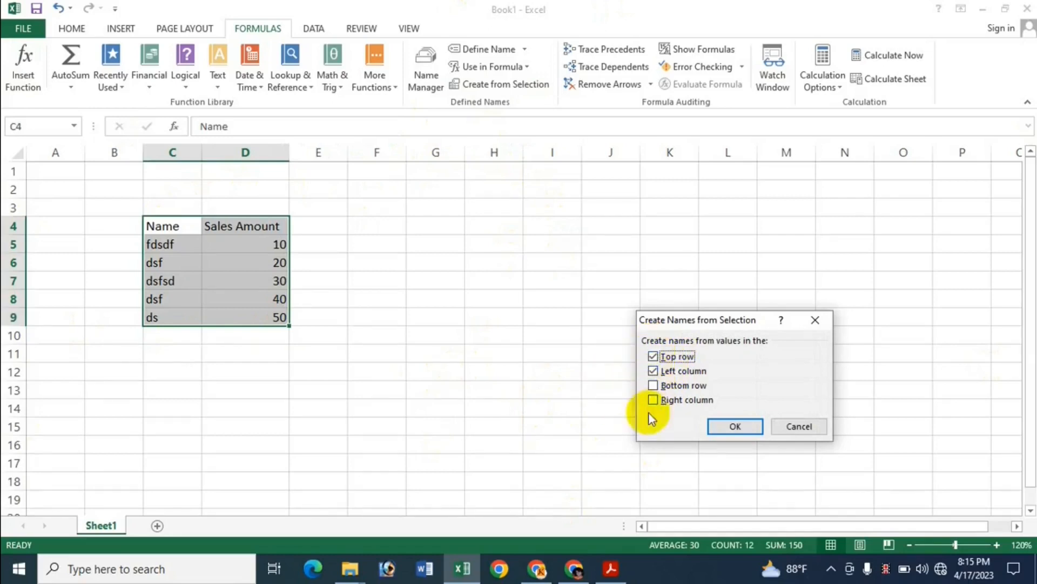
{"action": "left_click", "coordinate": [654, 373]}
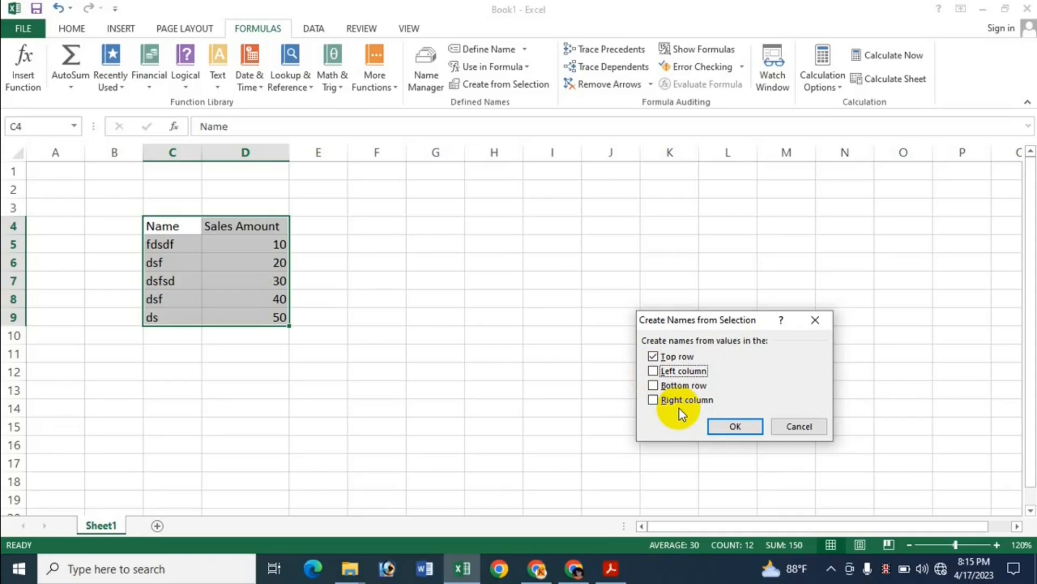
{"action": "key", "text": "Return"}
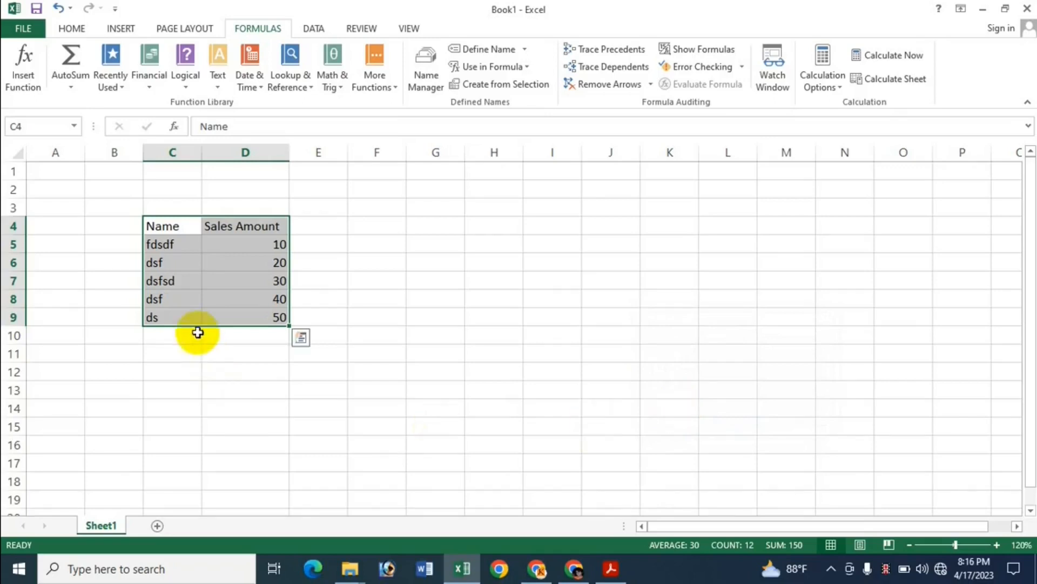
Enter a SUM formula in D10 using the suggested name Sales_Amount from the autocomplete list, and clear the cell again.
{"action": "left_click", "coordinate": [219, 337]}
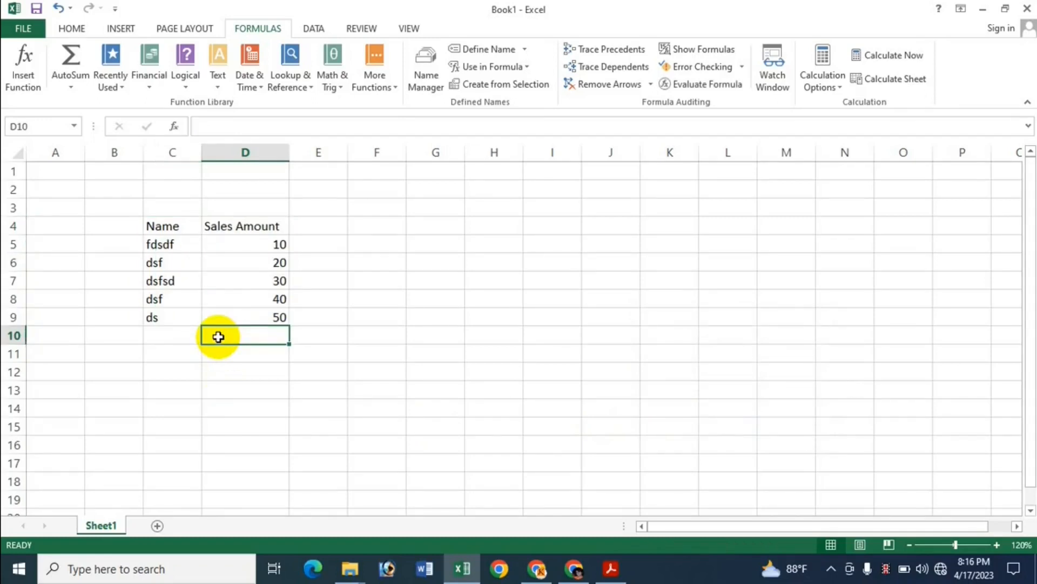
{"action": "type", "text": "="}
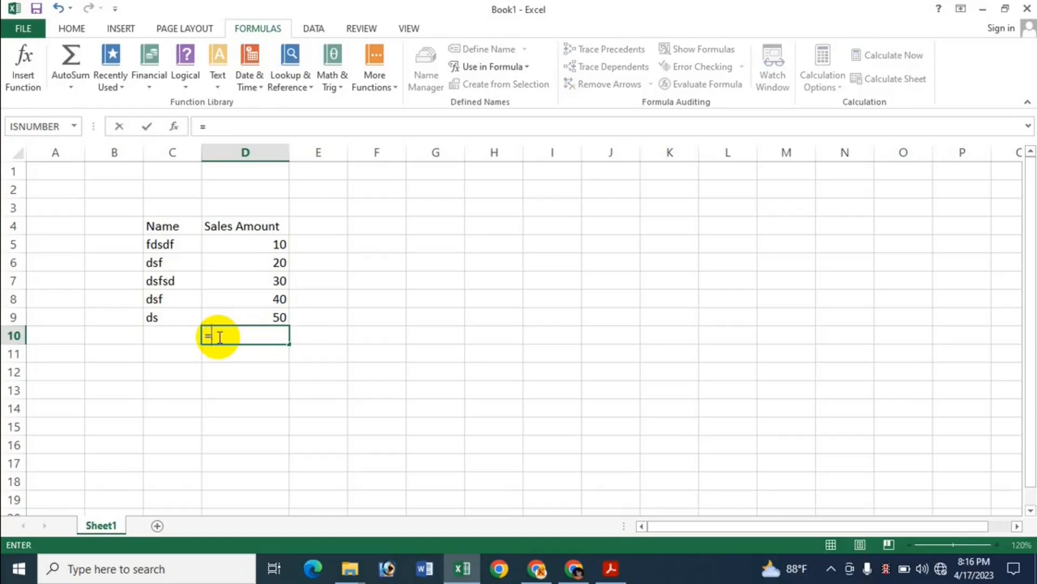
{"action": "type", "text": "SUM("}
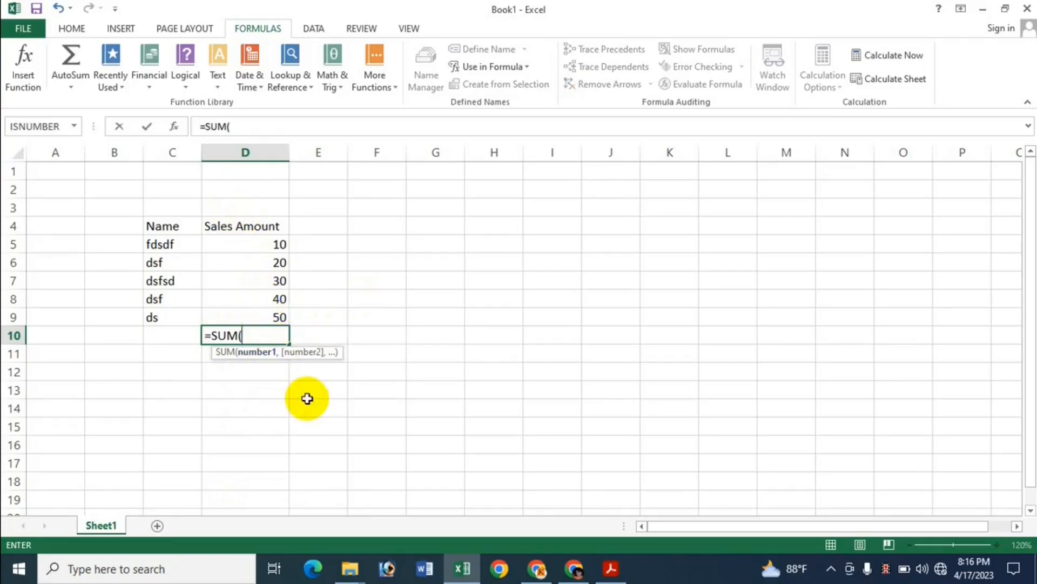
{"action": "type", "text": "S"}
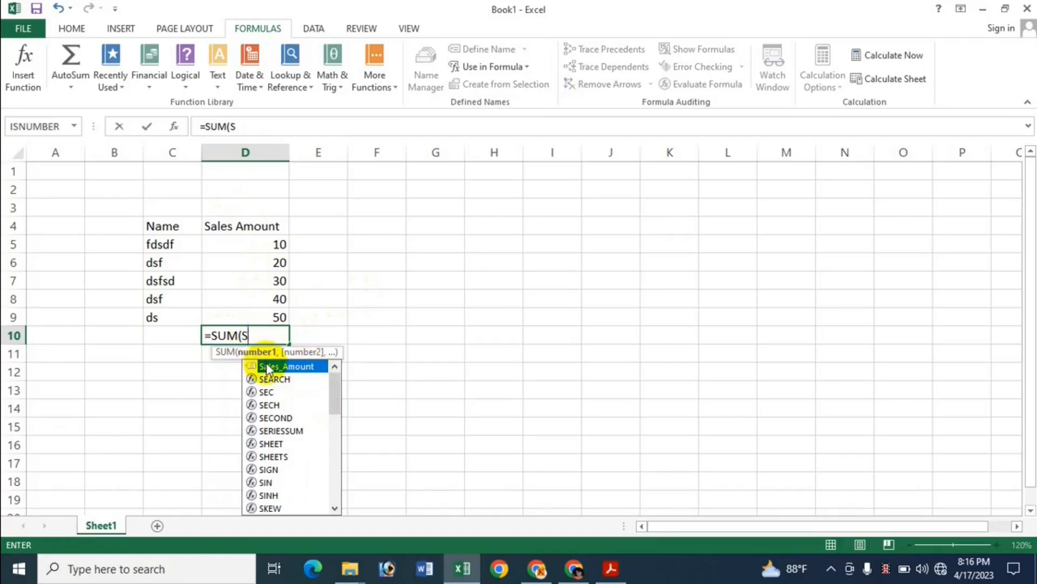
{"action": "double_click", "coordinate": [267, 367]}
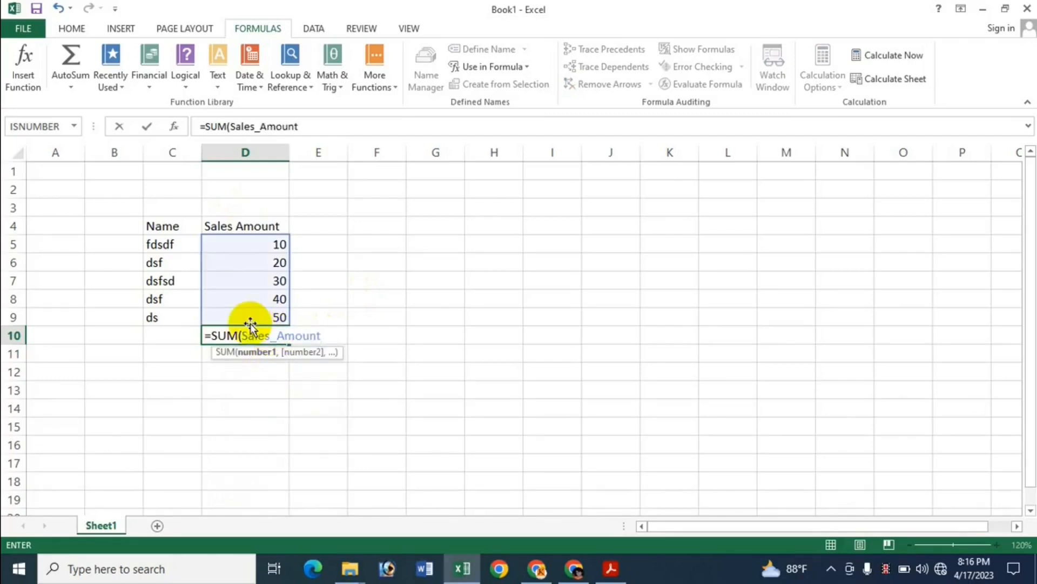
{"action": "key", "text": "Return"}
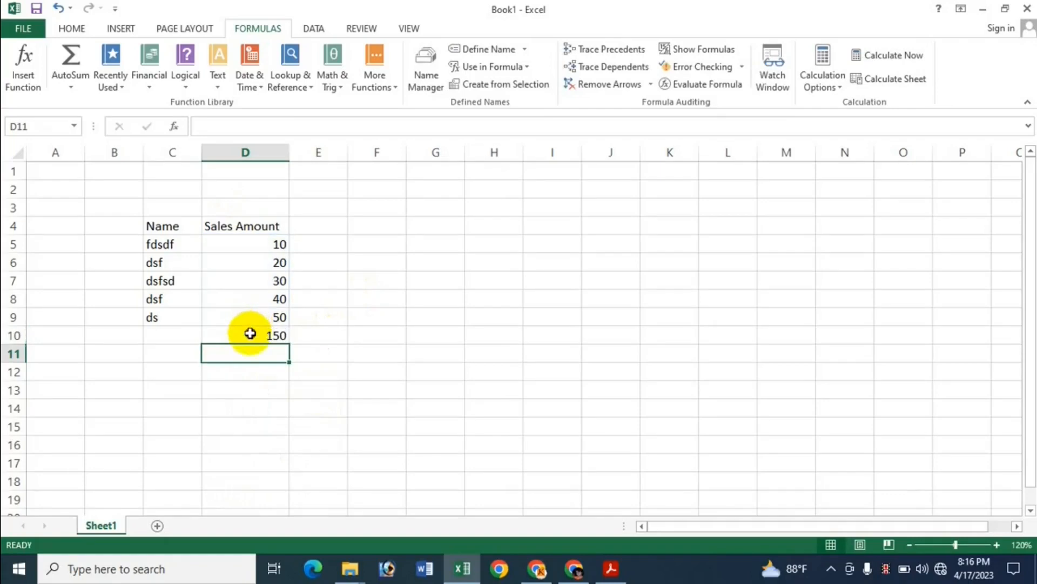
{"action": "left_click", "coordinate": [250, 333]}
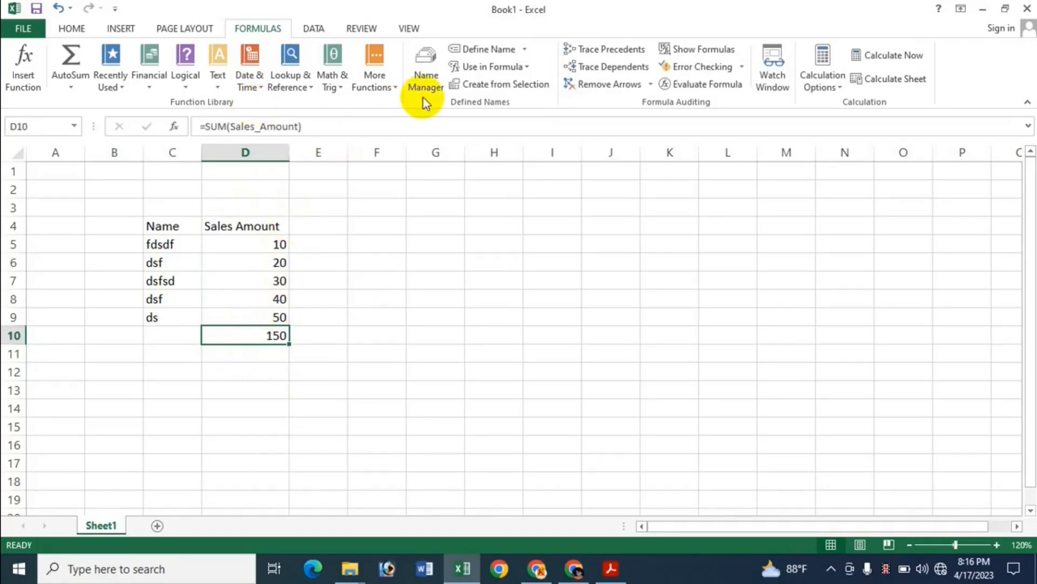
{"action": "key", "text": "Delete"}
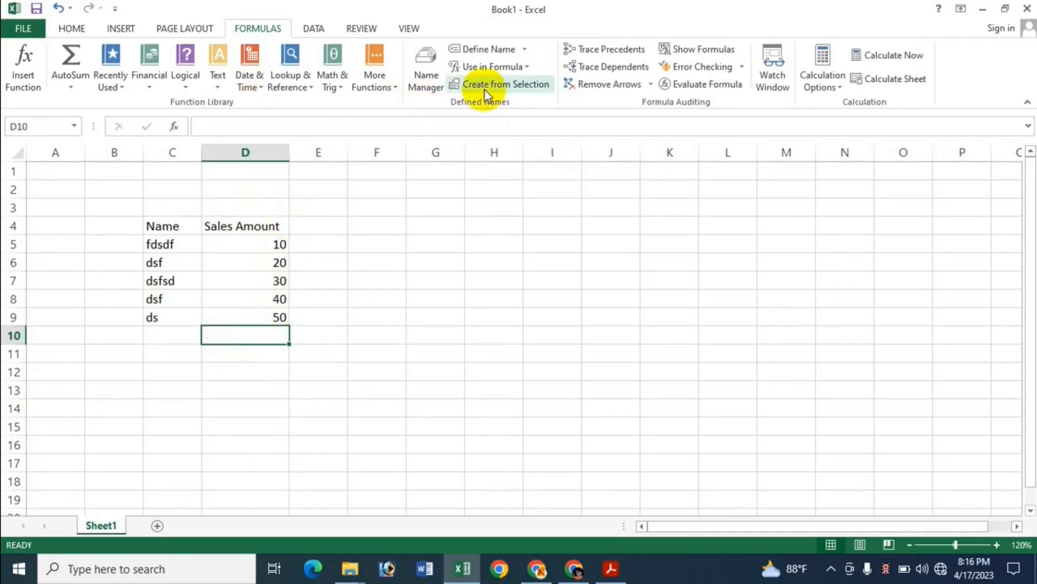
Enter a SUM formula in D10 with Sales_Amount inserted through Use in Formula, and clear the cell again.
{"action": "type", "text": "=Sum"}
{"action": "key", "text": "Tab"}
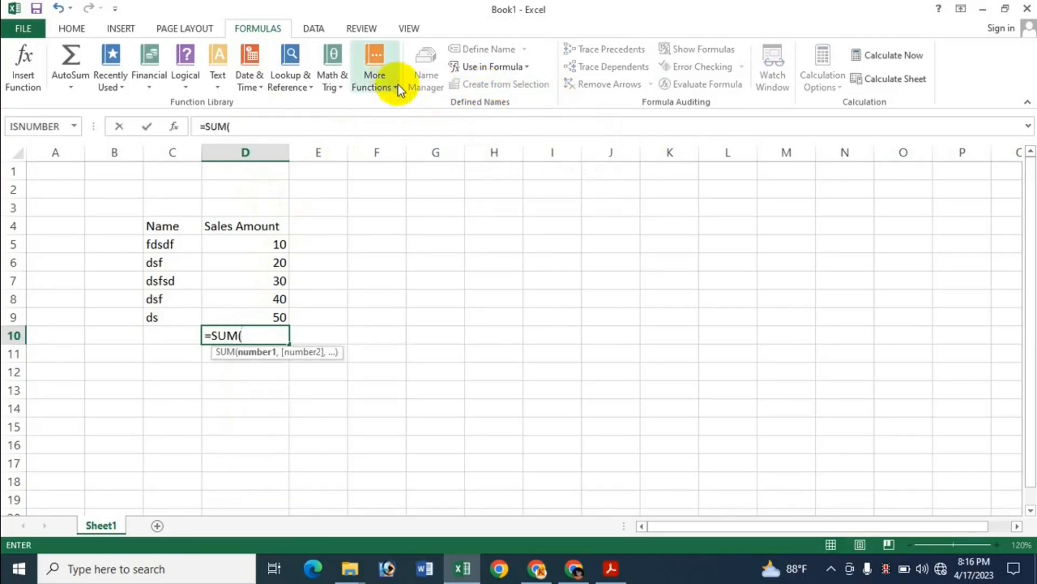
{"action": "left_click", "coordinate": [526, 69]}
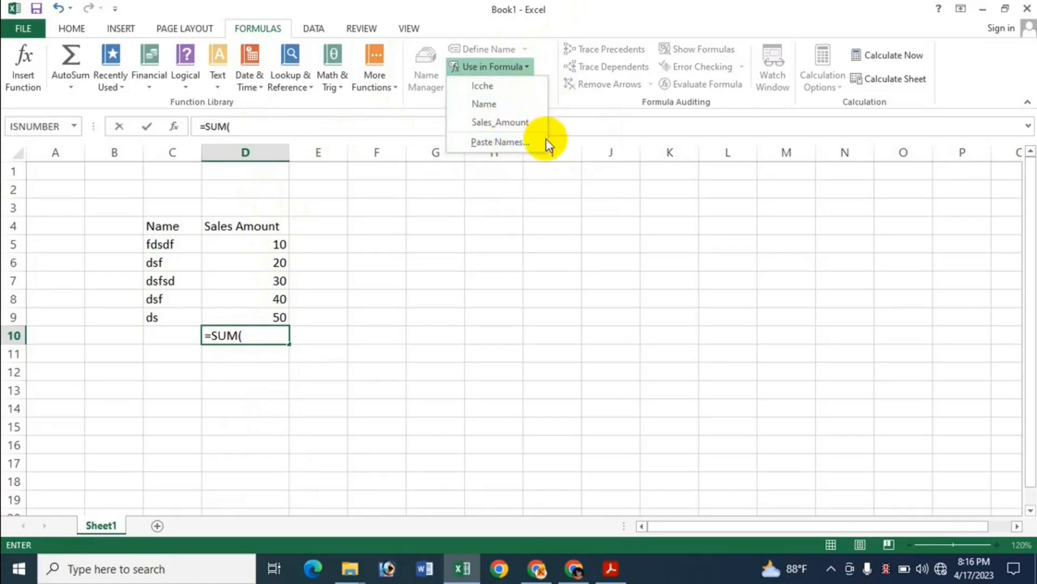
{"action": "left_click", "coordinate": [508, 122]}
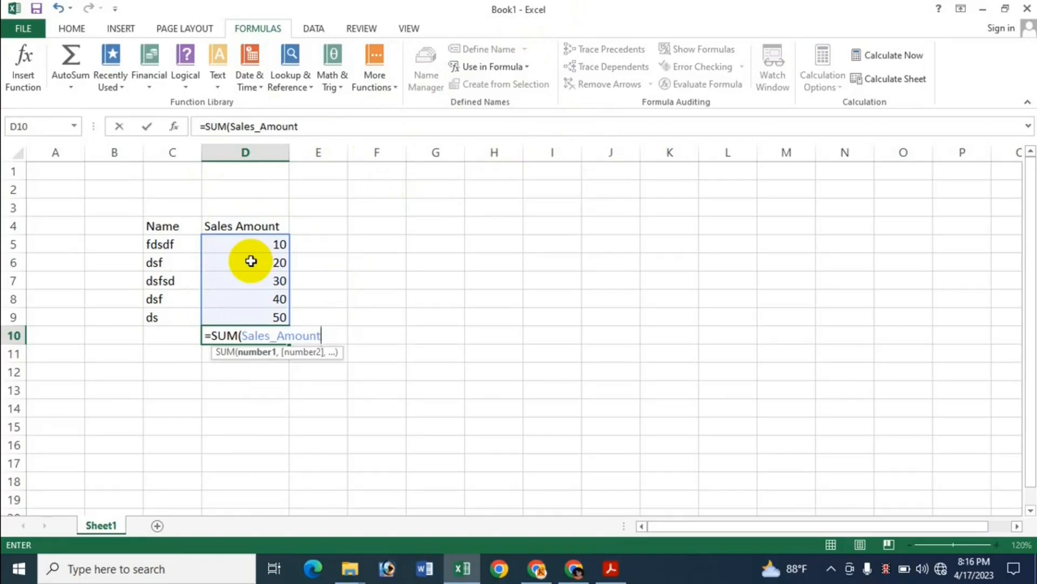
{"action": "key", "text": "Return"}
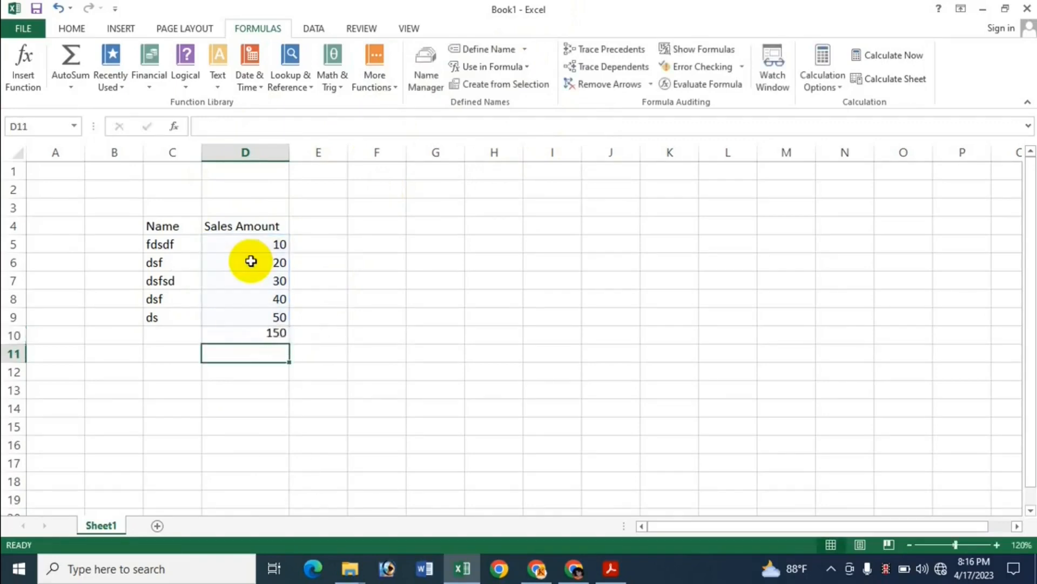
{"action": "left_click", "coordinate": [249, 338]}
{"action": "key", "text": "Delete"}
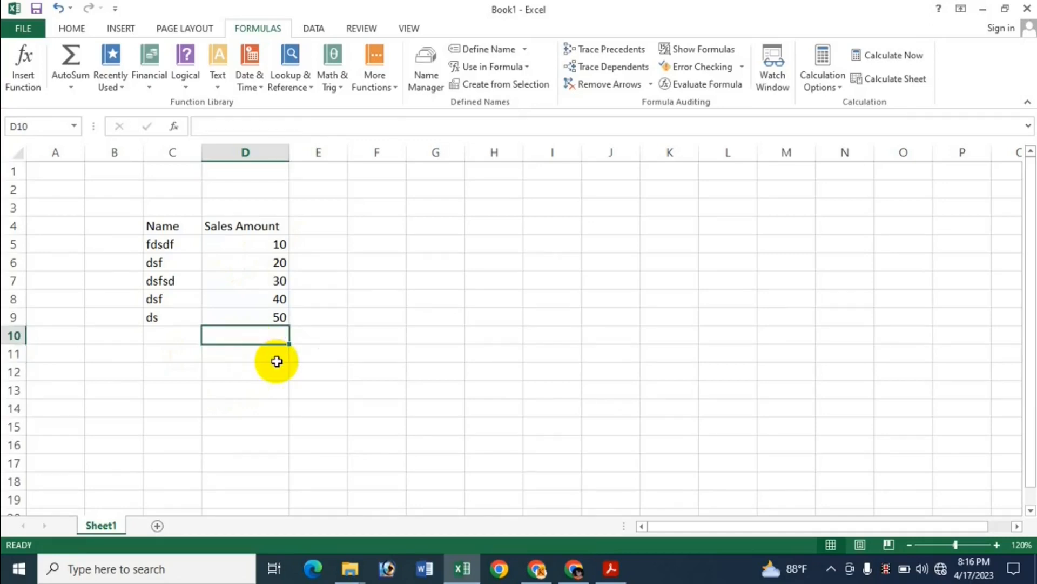
Enter =SUM(Sales_Amount) in D10 by choosing the name from the Paste Name list, and clear the cell again.
{"action": "type", "text": "=Sum"}
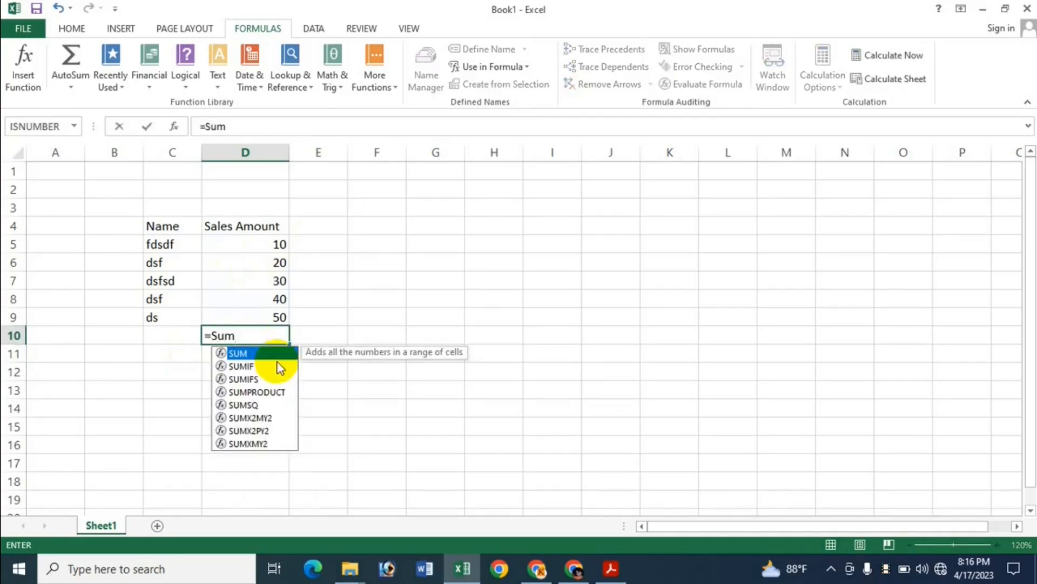
{"action": "key", "text": "Tab"}
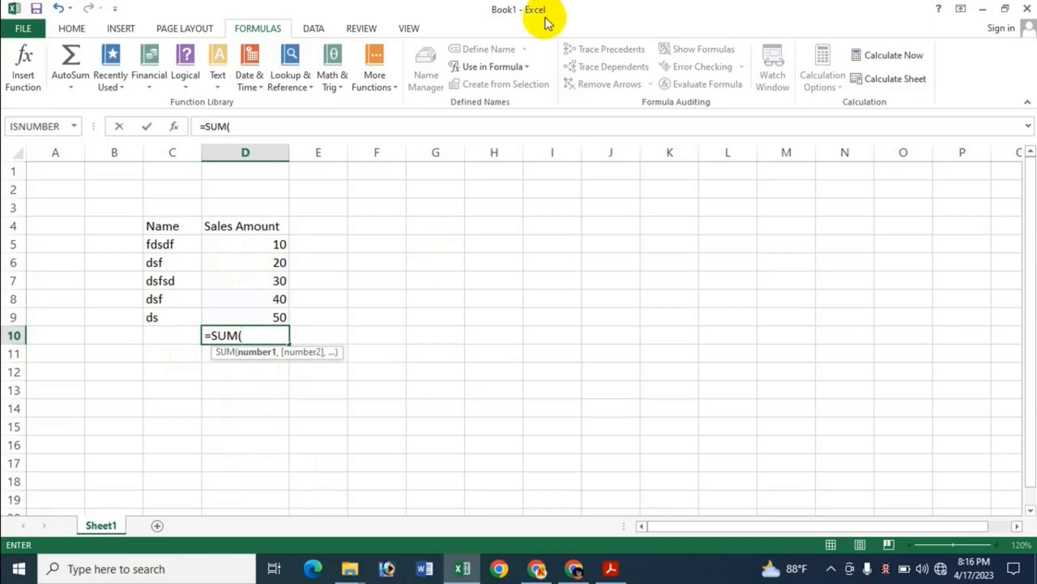
{"action": "left_click", "coordinate": [523, 66]}
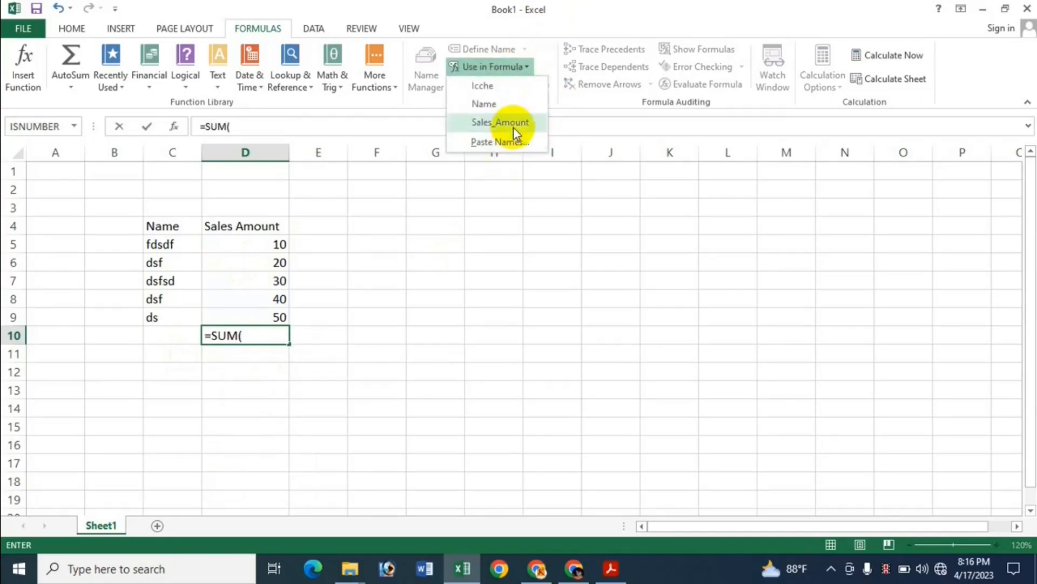
{"action": "left_click", "coordinate": [510, 139]}
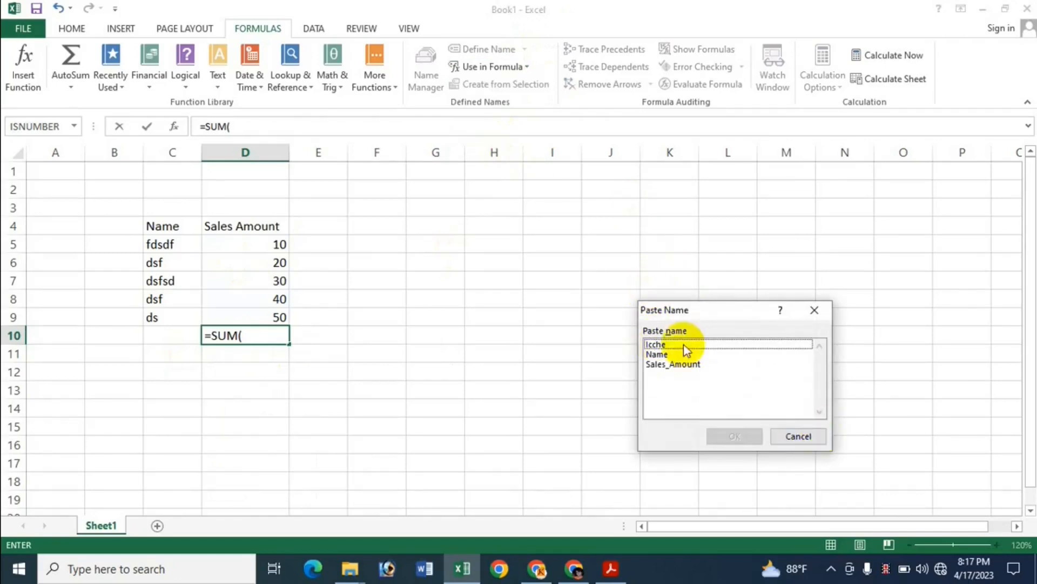
{"action": "left_click", "coordinate": [725, 347]}
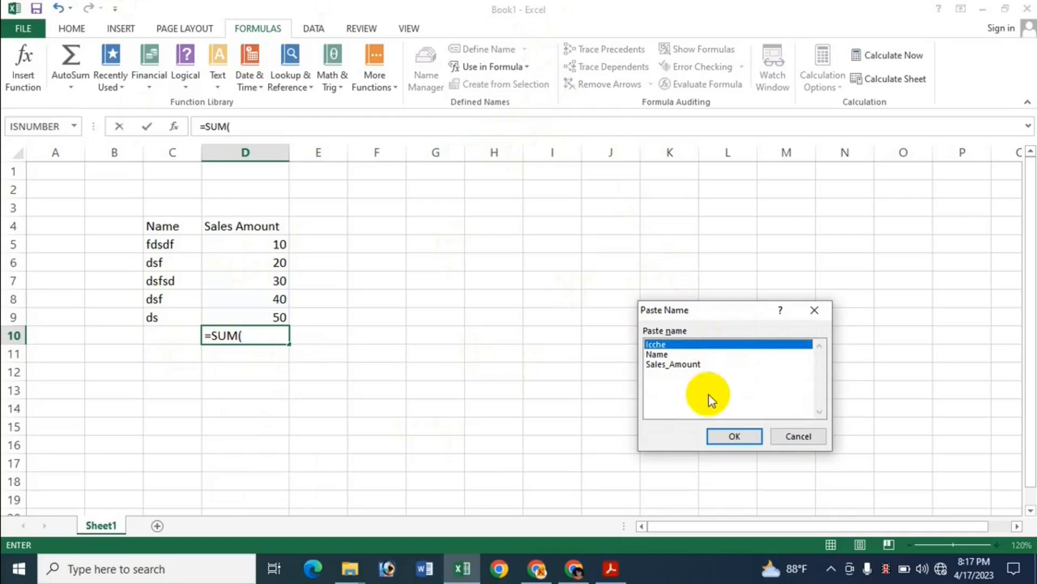
{"action": "left_click", "coordinate": [711, 364]}
{"action": "left_click", "coordinate": [685, 354]}
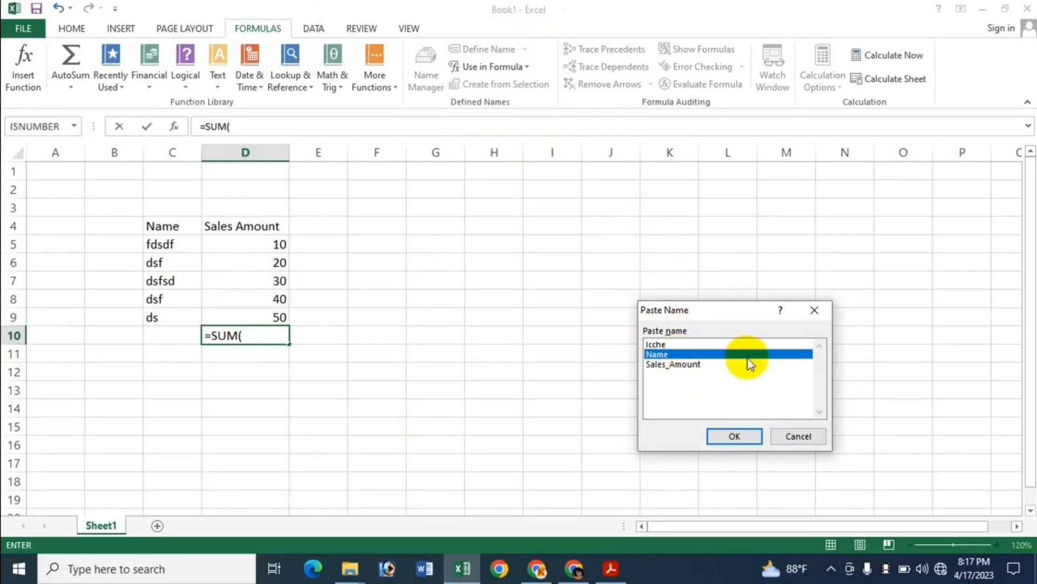
{"action": "left_click", "coordinate": [690, 366]}
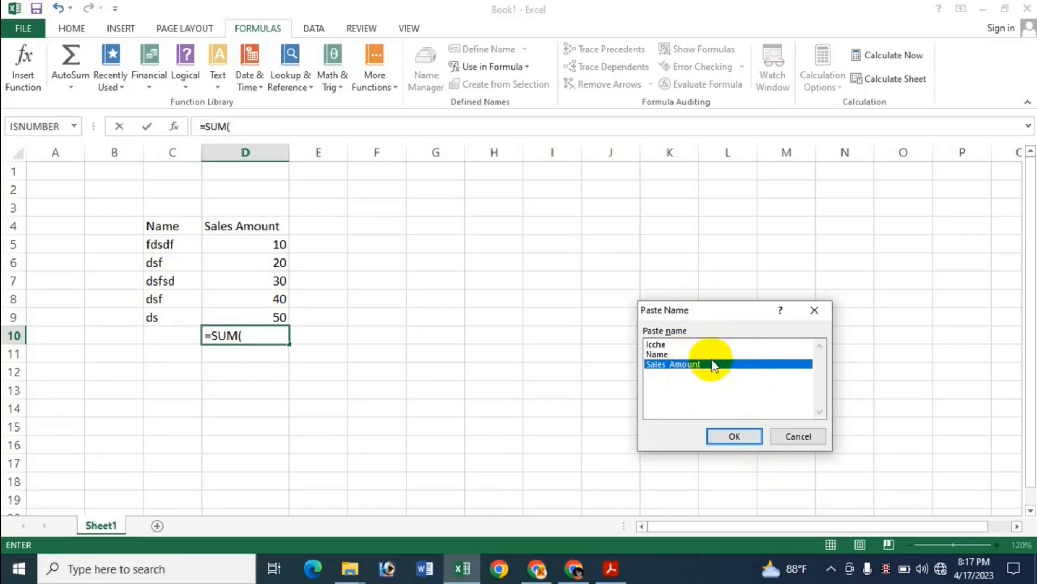
{"action": "left_click", "coordinate": [734, 436]}
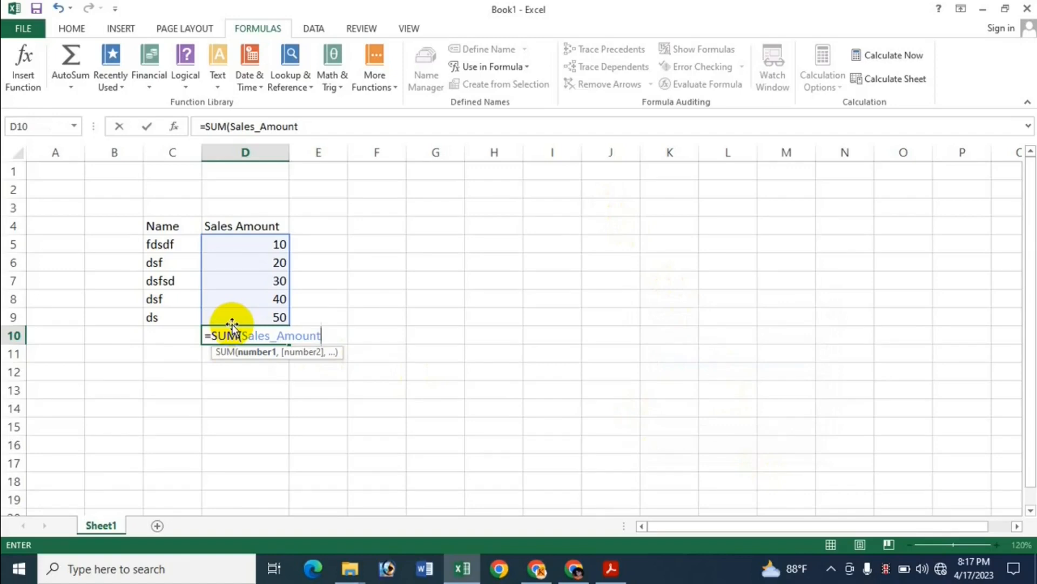
{"action": "type", "text": ")"}
{"action": "key", "text": "Return"}
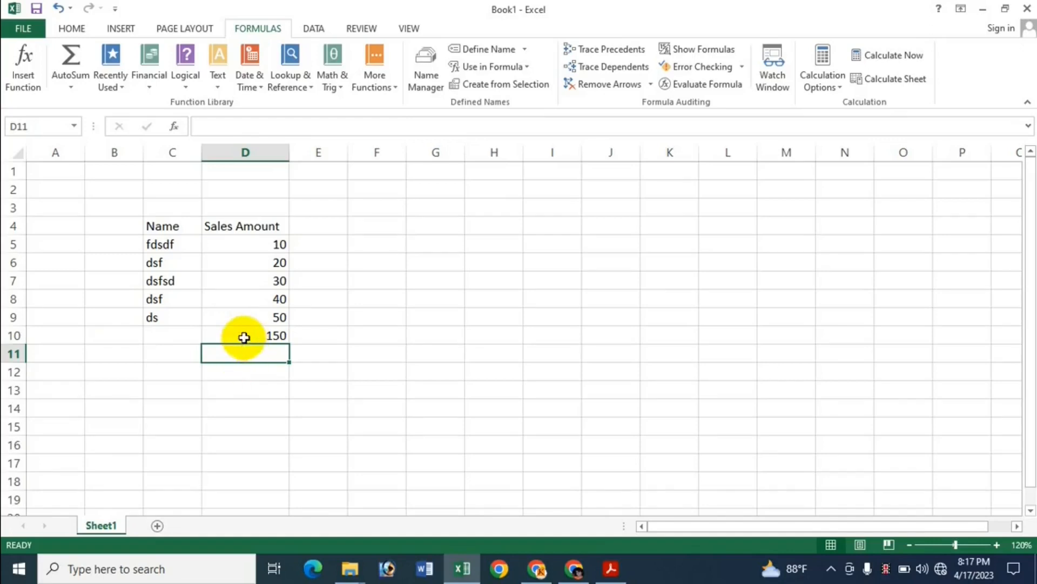
{"action": "left_click", "coordinate": [236, 338]}
{"action": "key", "text": "Delete"}
In the Name Manager, examine the New Name settings with trial text iyt uyj and the Edit Name settings of Name, without saving.
{"action": "left_click", "coordinate": [417, 82]}
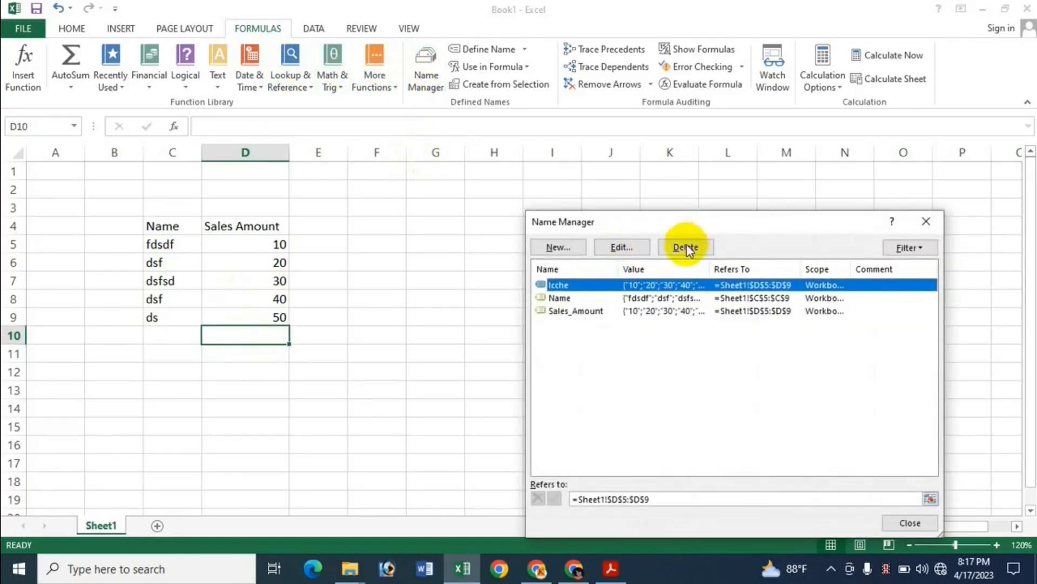
{"action": "left_click", "coordinate": [536, 247]}
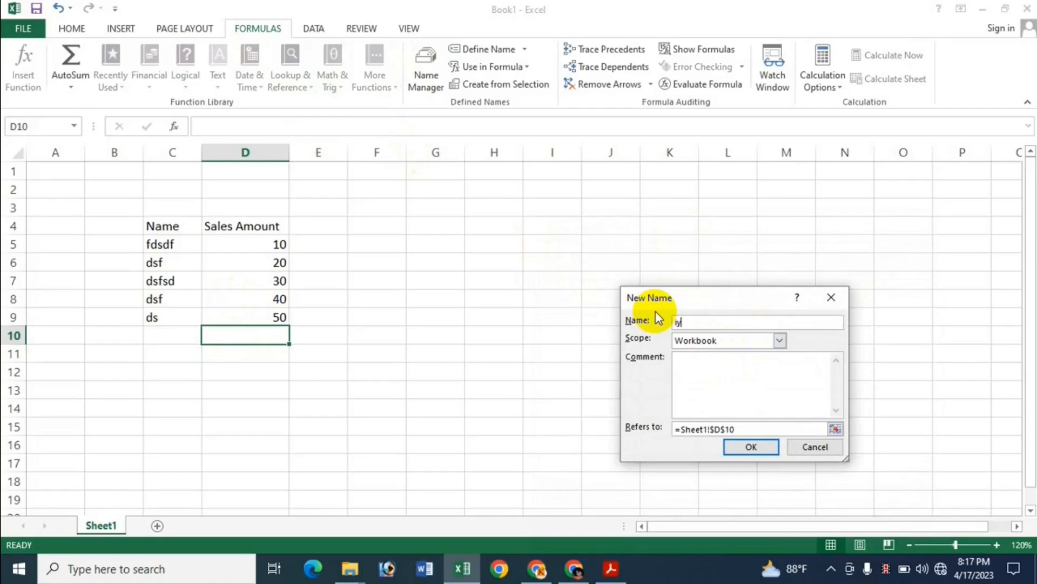
{"action": "type", "text": "iyt uyj"}
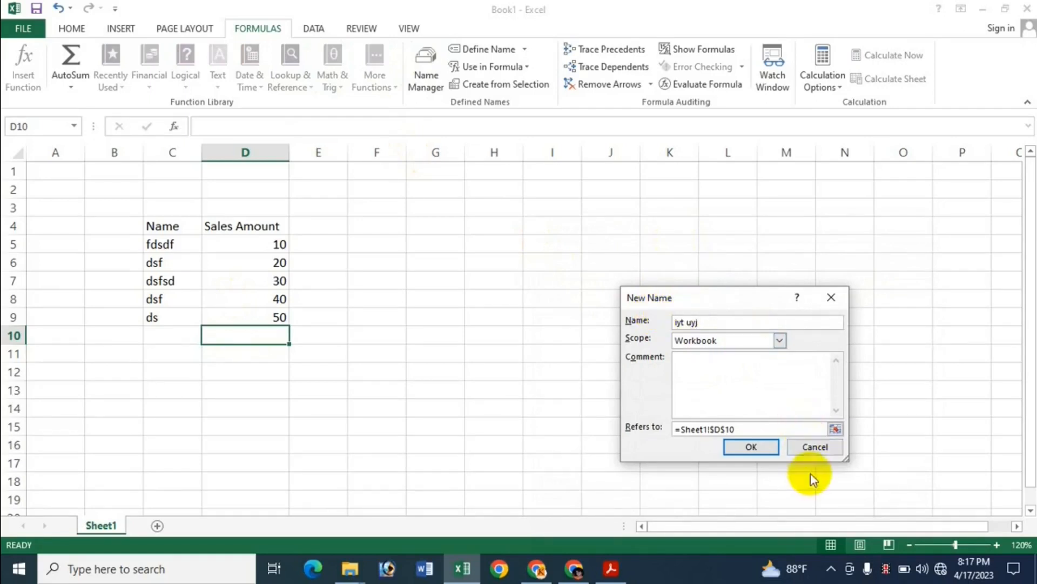
{"action": "left_click", "coordinate": [813, 446]}
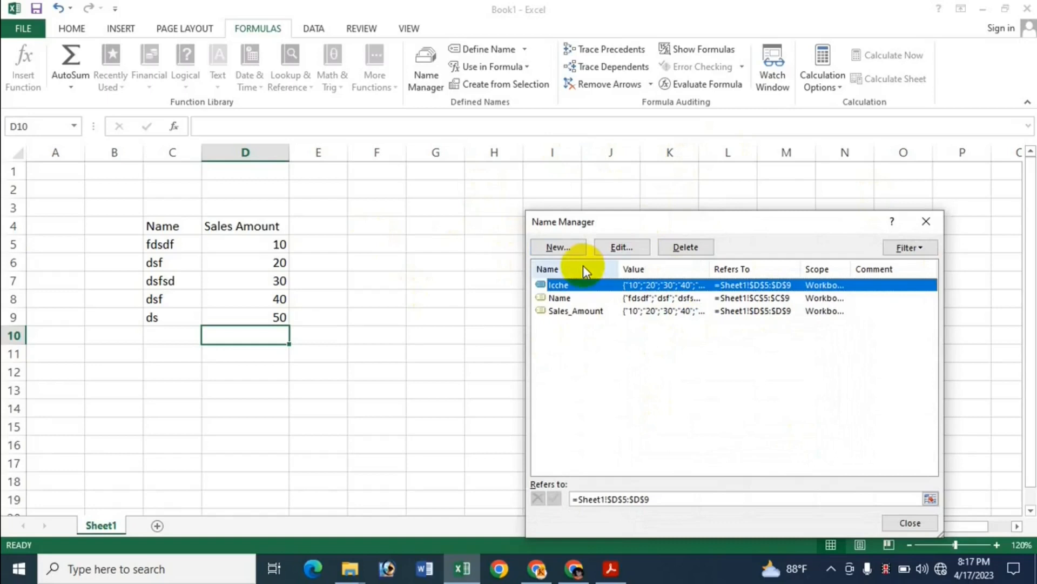
{"action": "left_click", "coordinate": [558, 298]}
{"action": "left_click", "coordinate": [623, 248]}
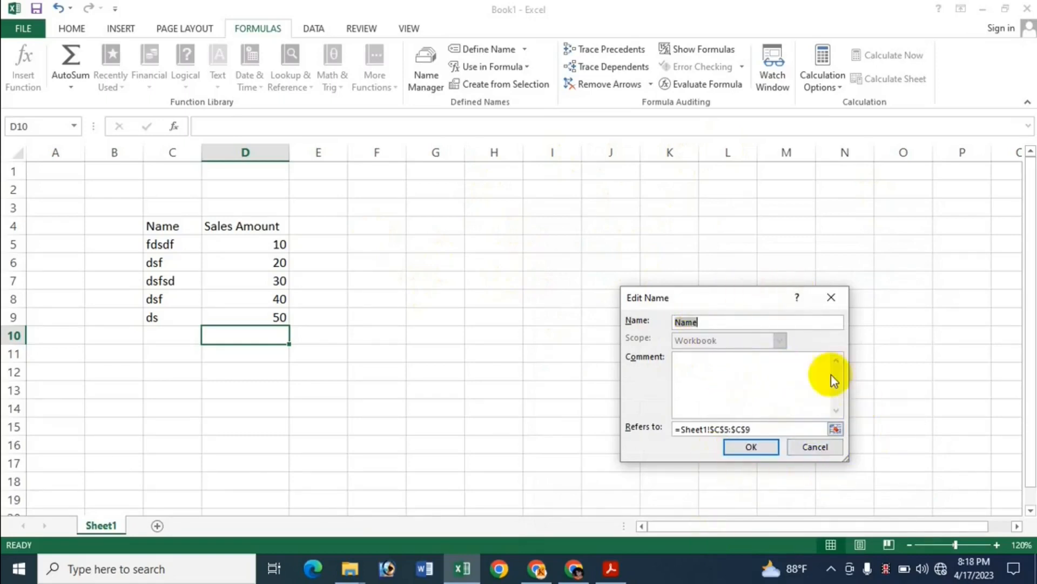
{"action": "left_click", "coordinate": [815, 447]}
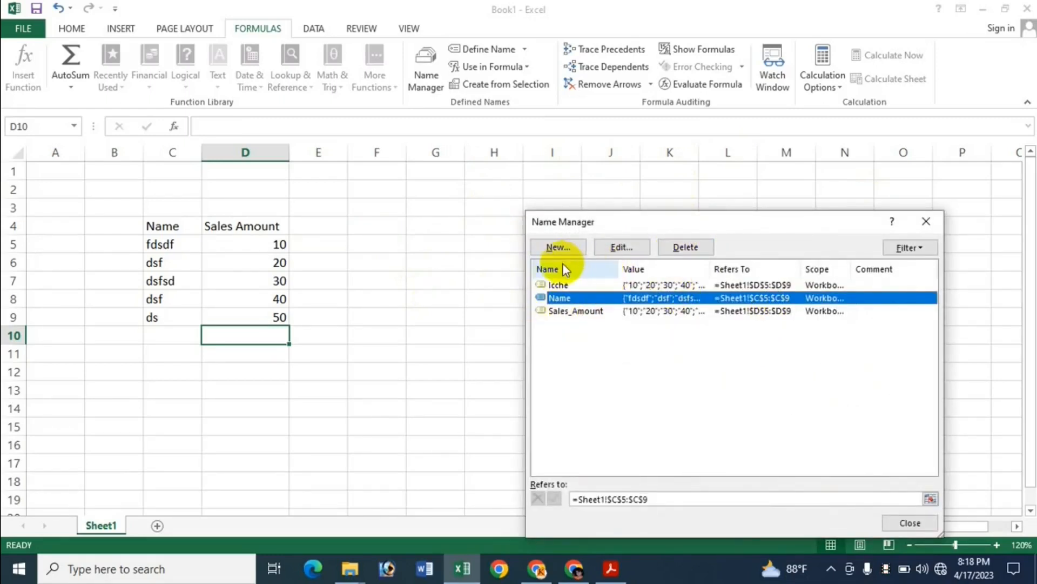
Delete the defined name Name from the Name Manager and confirm the deletion.
{"action": "key", "text": "Up"}
{"action": "left_click", "coordinate": [582, 298]}
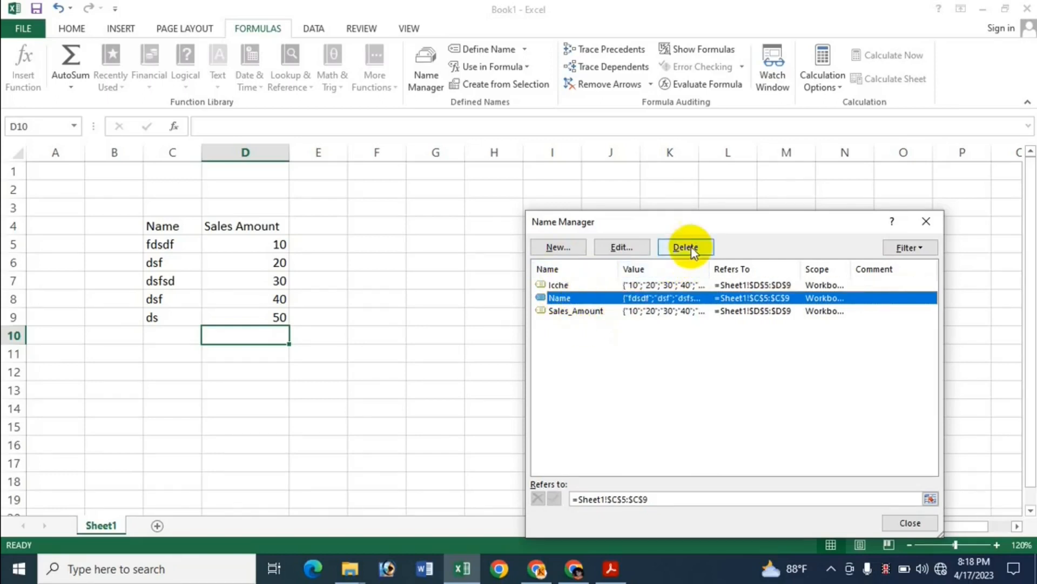
{"action": "left_click", "coordinate": [692, 248]}
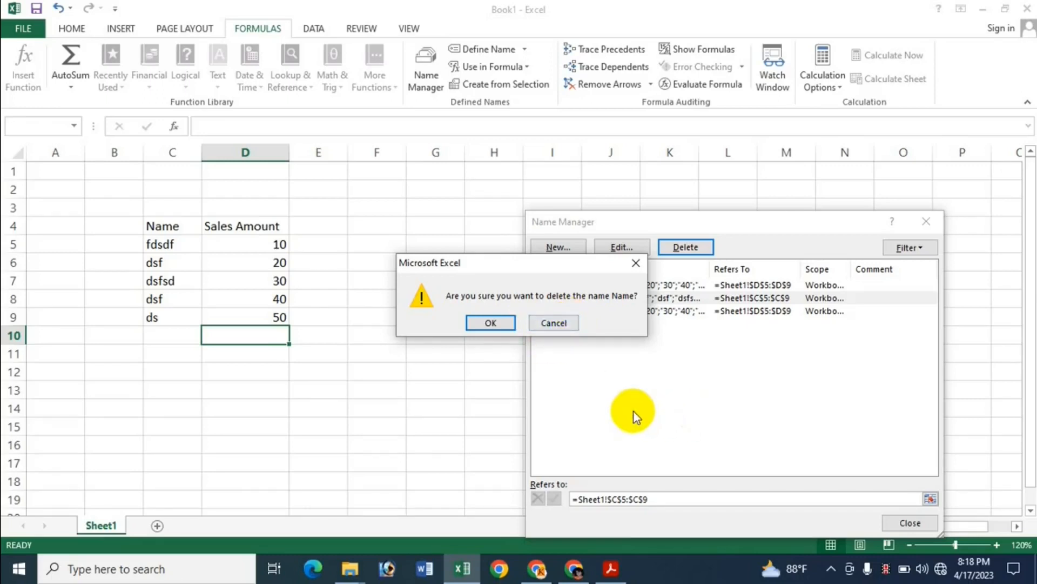
{"action": "left_click", "coordinate": [493, 322]}
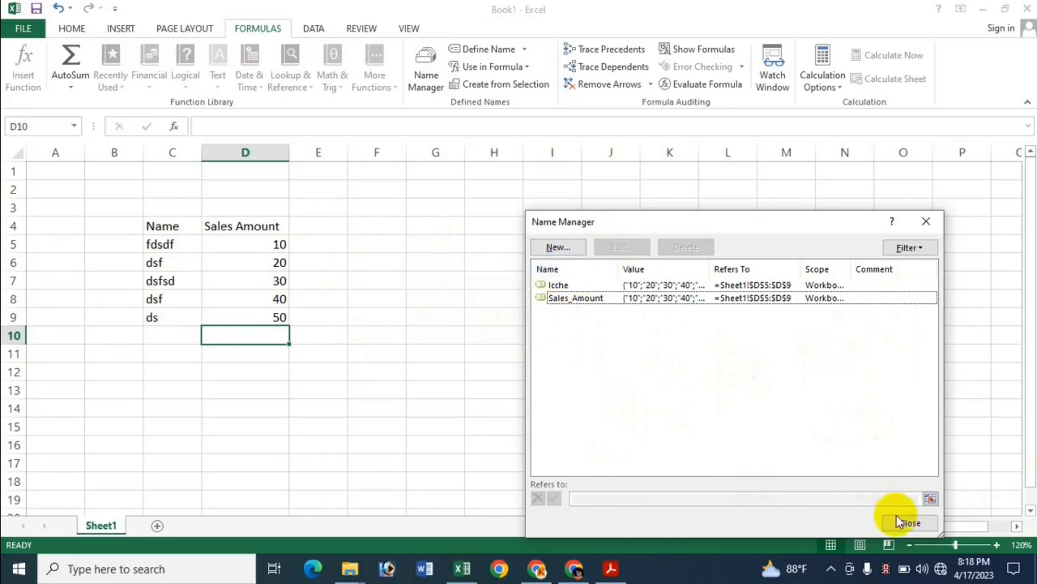
Close the Name Manager, examine the Paste Name list from a trial SUM formula in D10, and discard the formula.
{"action": "left_click", "coordinate": [909, 522]}
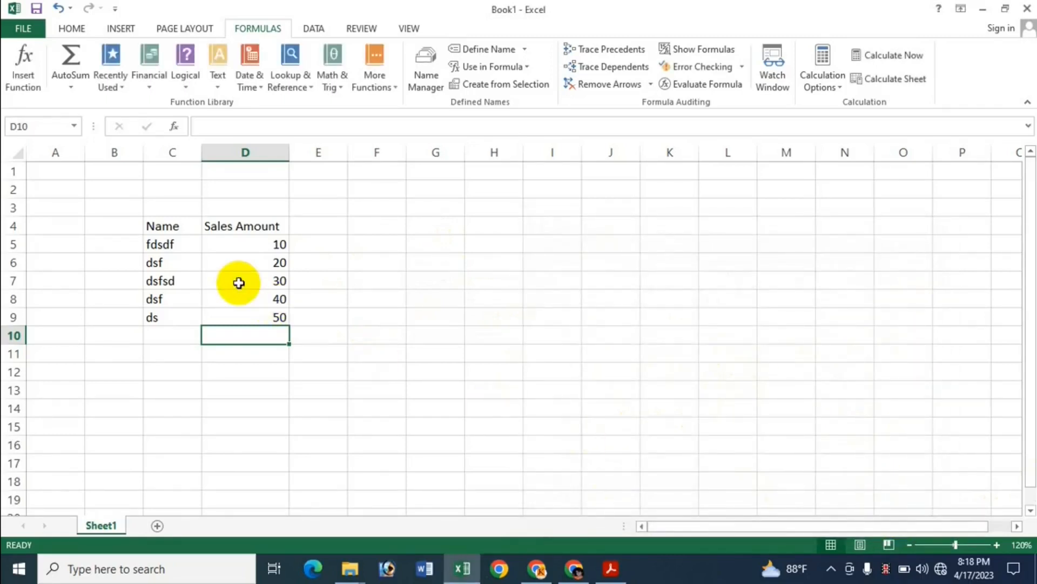
{"action": "type", "text": "=Sum"}
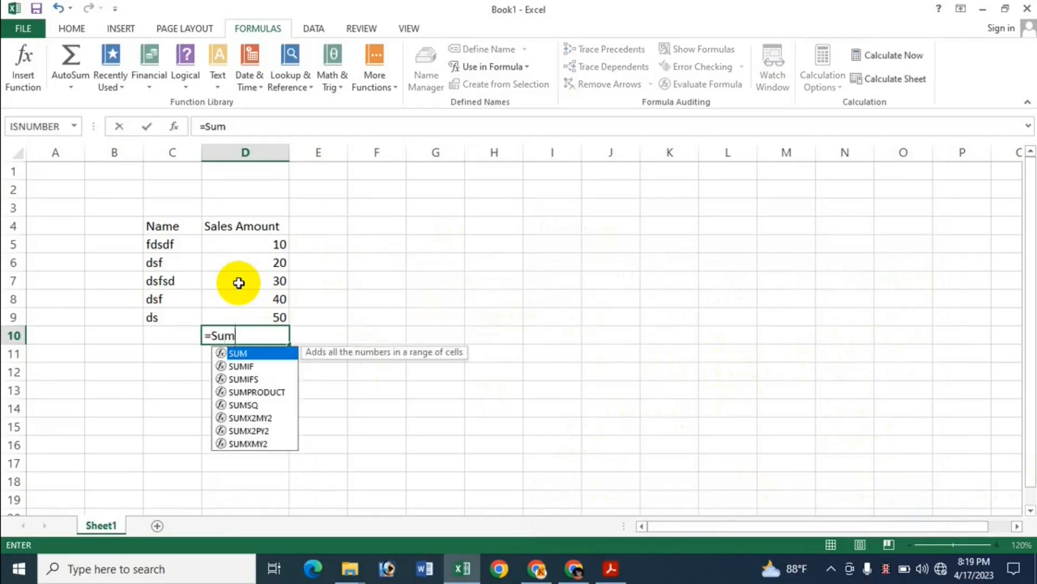
{"action": "key", "text": "Tab"}
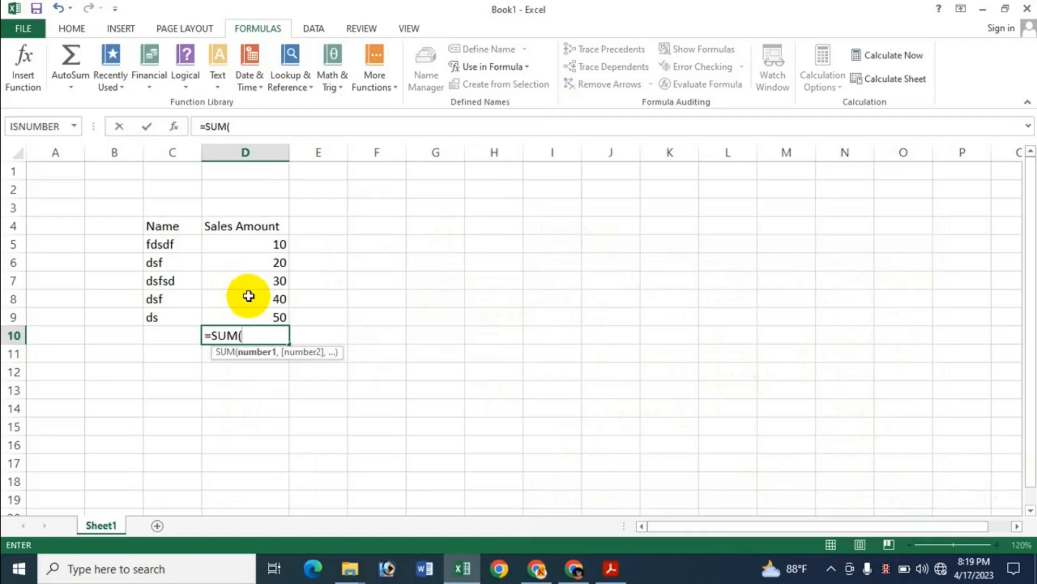
{"action": "type", "text": "Na"}
{"action": "key", "text": "BackSpace"}
{"action": "key", "text": "BackSpace"}
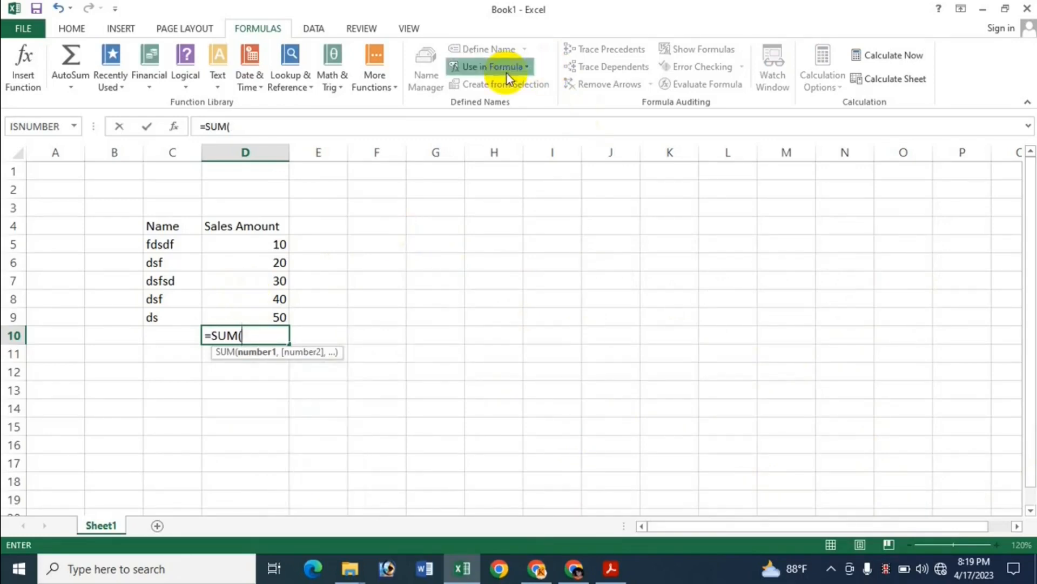
{"action": "left_click", "coordinate": [507, 73]}
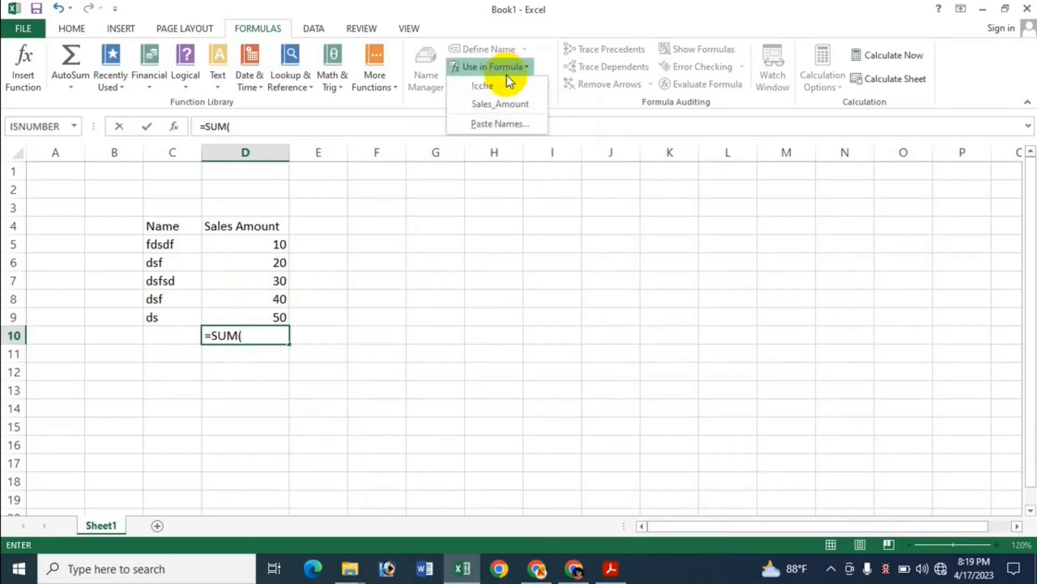
{"action": "left_click", "coordinate": [494, 125]}
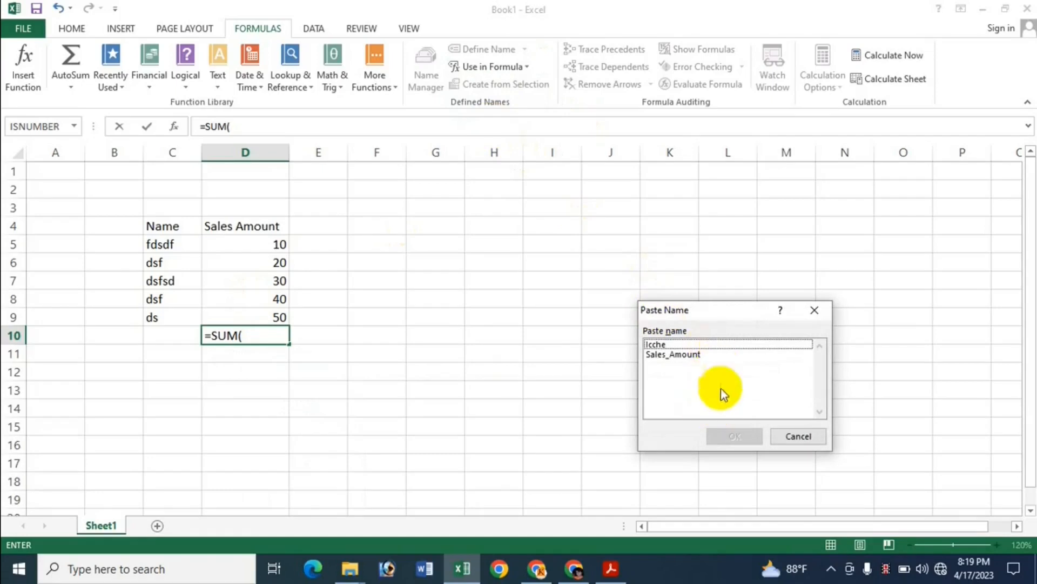
{"action": "left_click", "coordinate": [714, 354]}
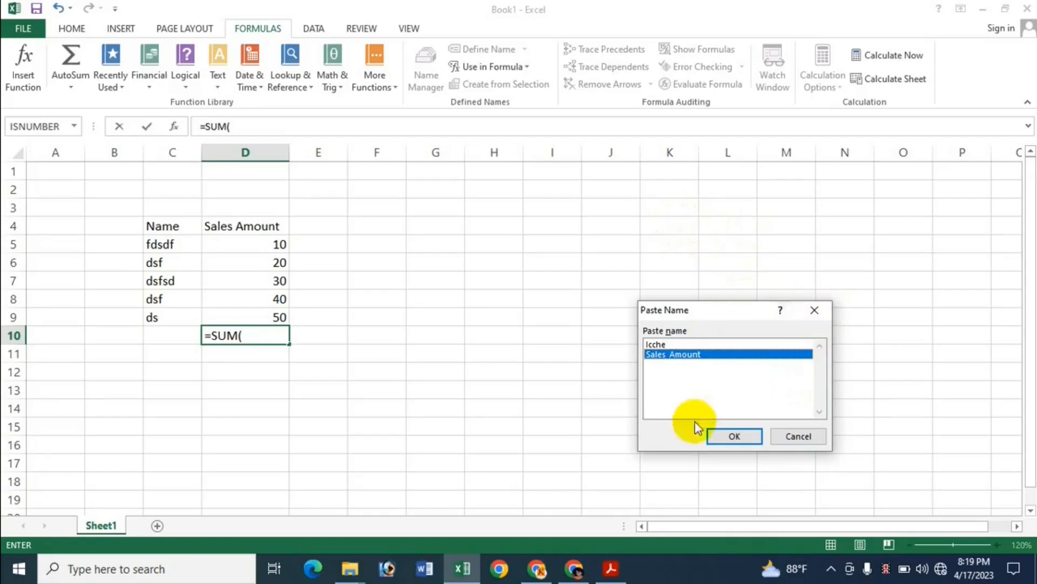
{"action": "left_click", "coordinate": [815, 309]}
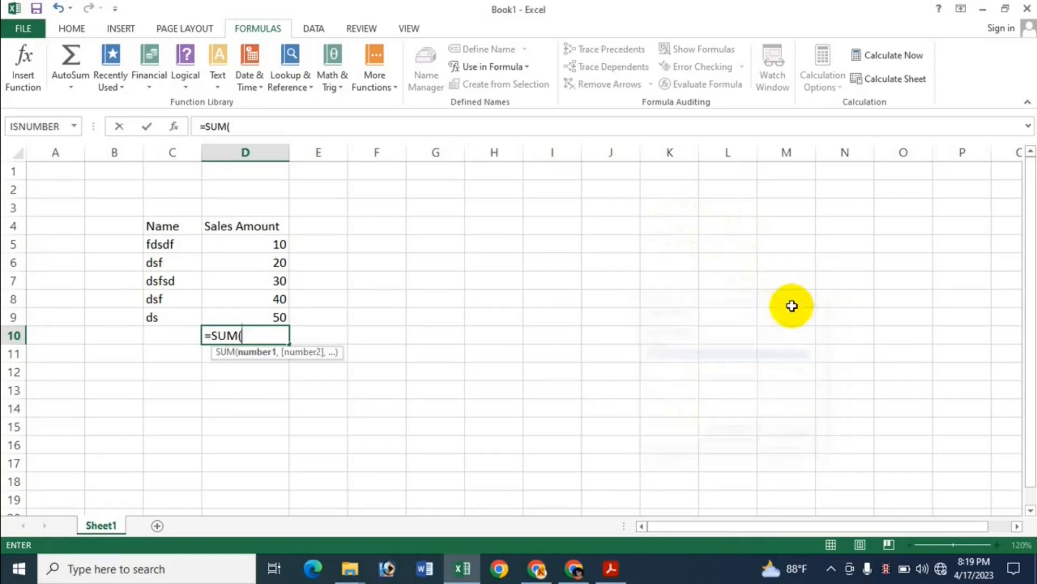
{"action": "key", "text": "BackSpace"}
{"action": "key", "text": "BackSpace"}
{"action": "key", "text": "BackSpace"}
{"action": "key", "text": "BackSpace"}
{"action": "key", "text": "BackSpace"}
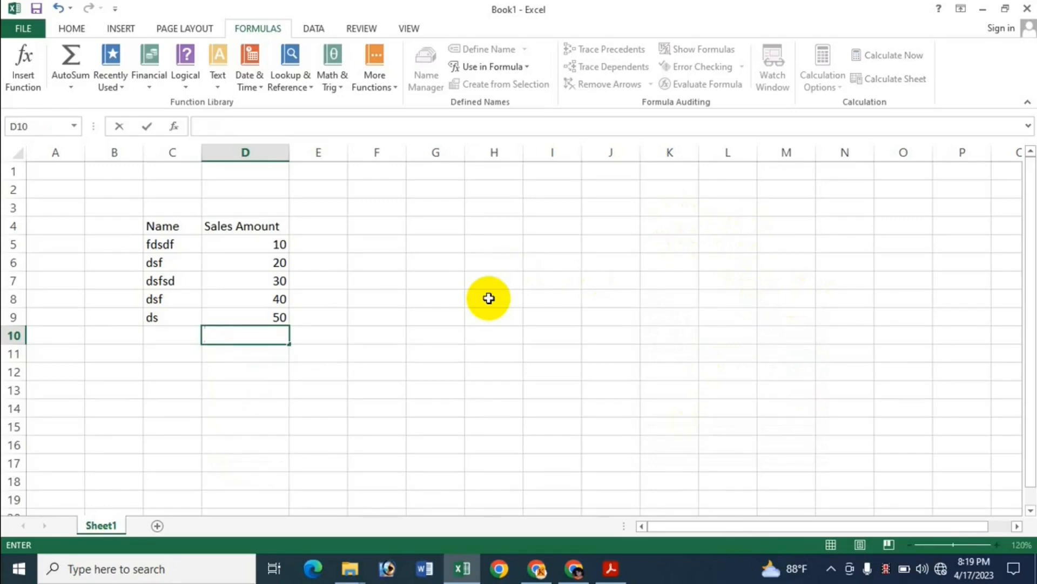
{"action": "left_click", "coordinate": [489, 299]}
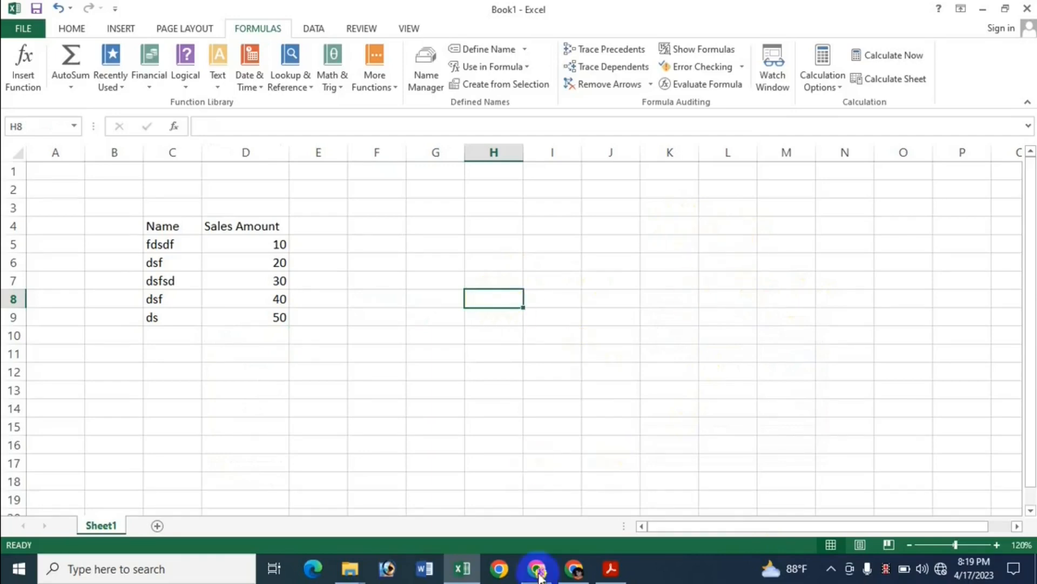
Switch to the Formula Auditing title page in Adobe Acrobat, minimise it, and switch to the Book1 workbook in Excel.
{"action": "left_click", "coordinate": [616, 570]}
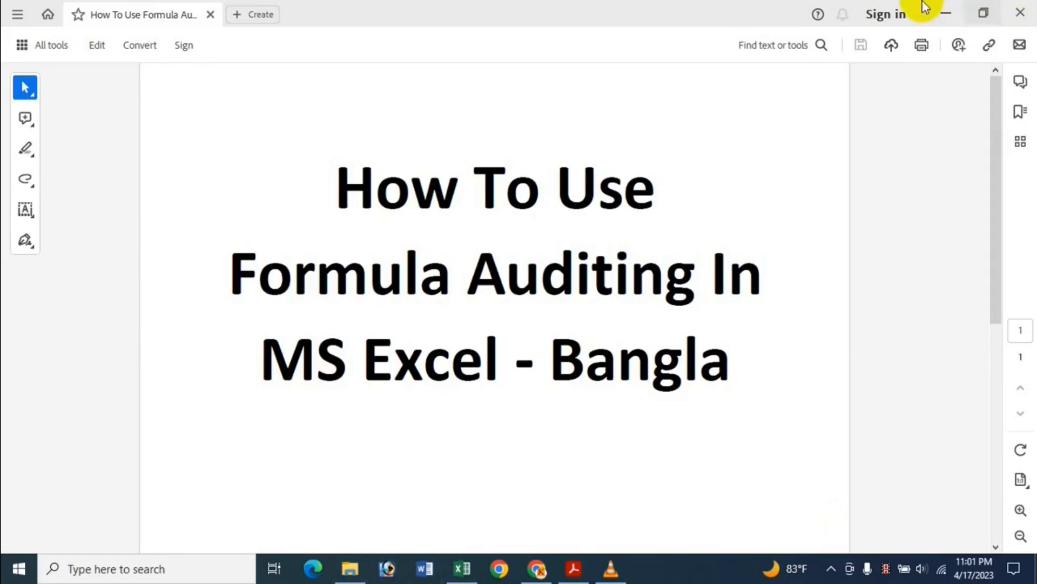
{"action": "left_click", "coordinate": [946, 13]}
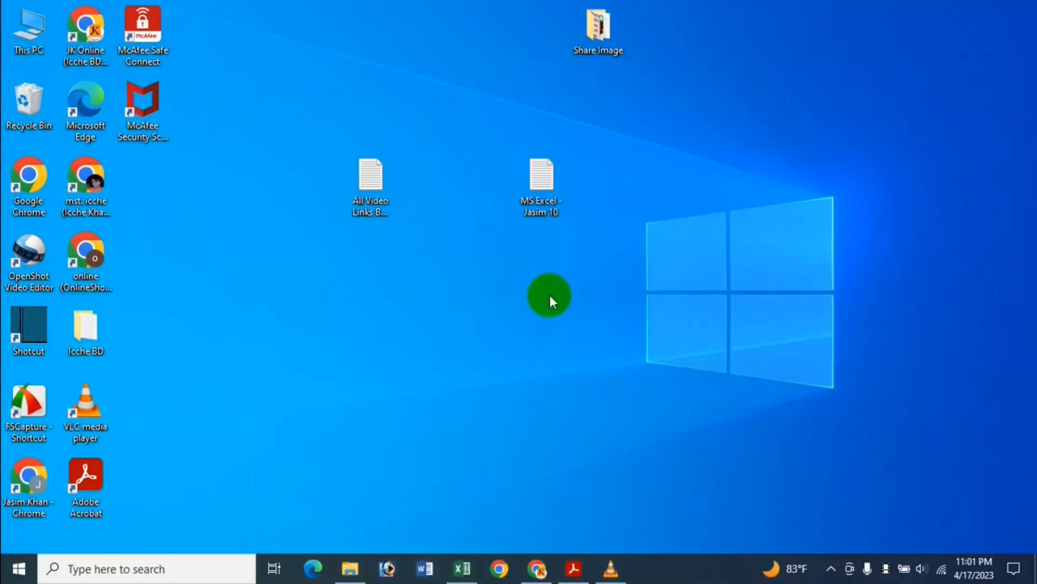
{"action": "left_click", "coordinate": [462, 567]}
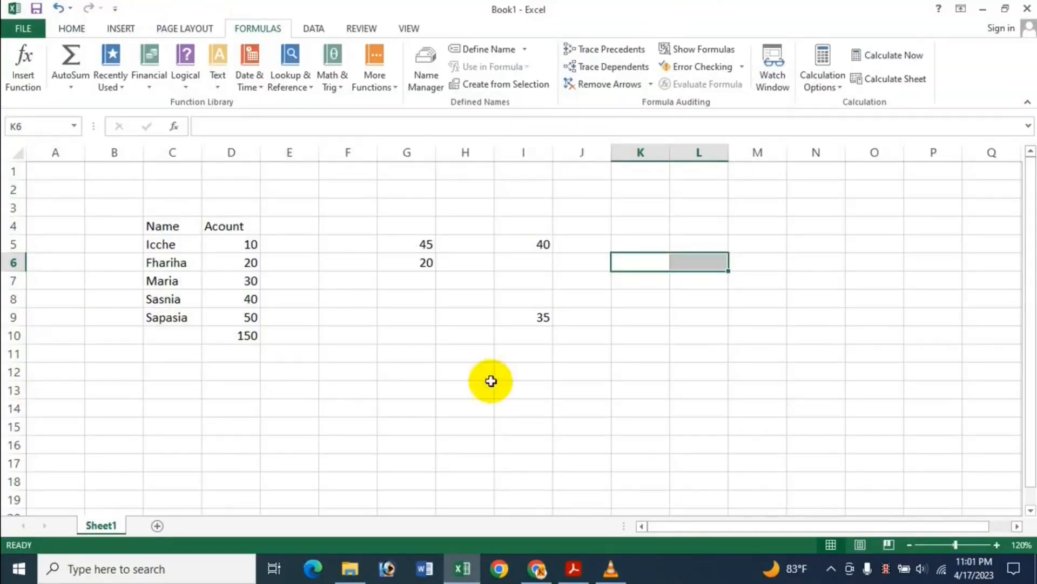
Enter the formula =D6+D9+G5+I9 in cell H10.
{"action": "left_click", "coordinate": [472, 349]}
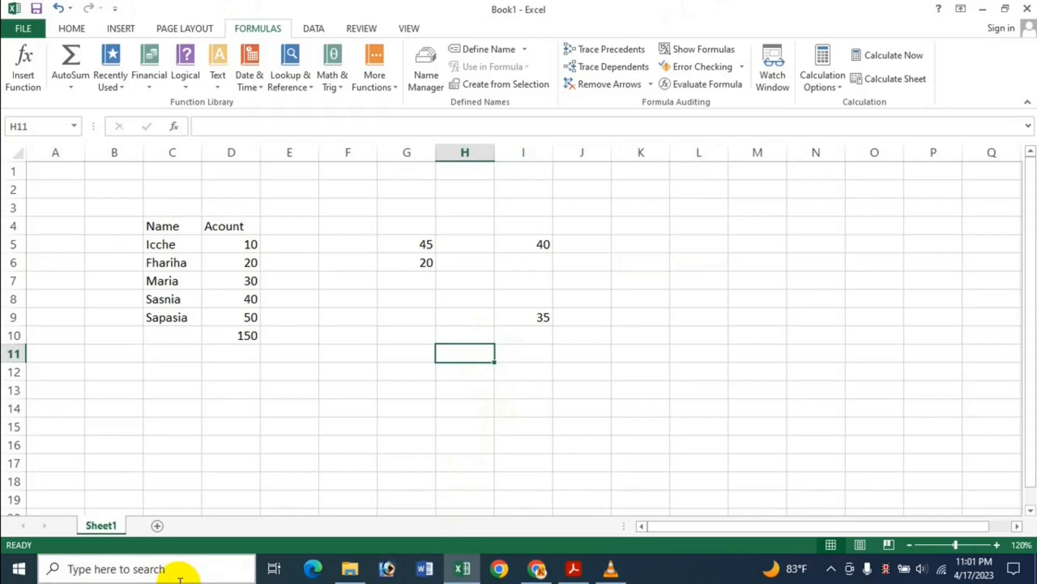
{"action": "key", "text": "Up"}
{"action": "type", "text": "="}
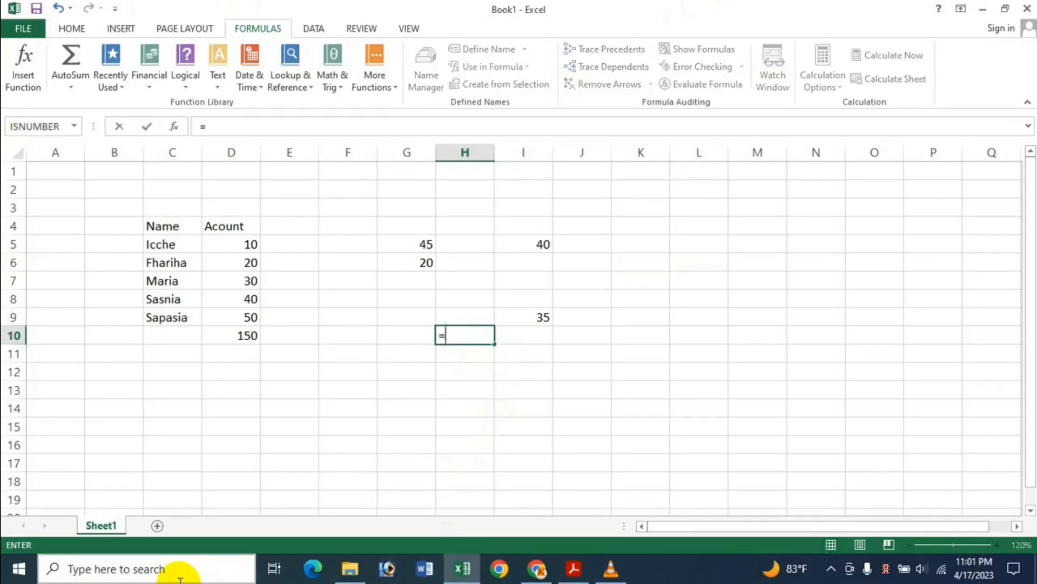
{"action": "left_click", "coordinate": [244, 262]}
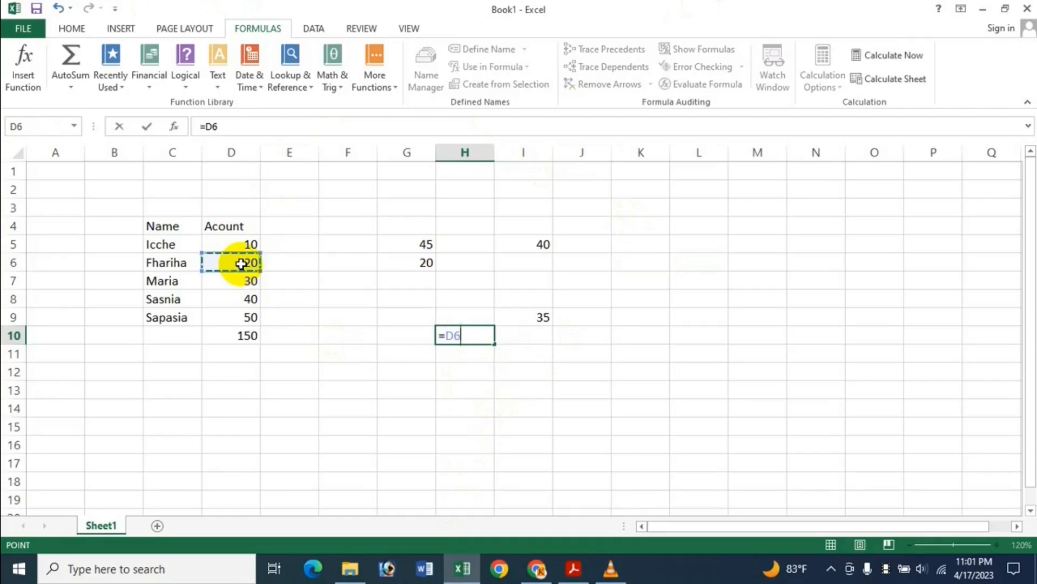
{"action": "type", "text": "+"}
{"action": "left_click", "coordinate": [253, 318]}
{"action": "type", "text": "+"}
{"action": "left_click", "coordinate": [420, 249]}
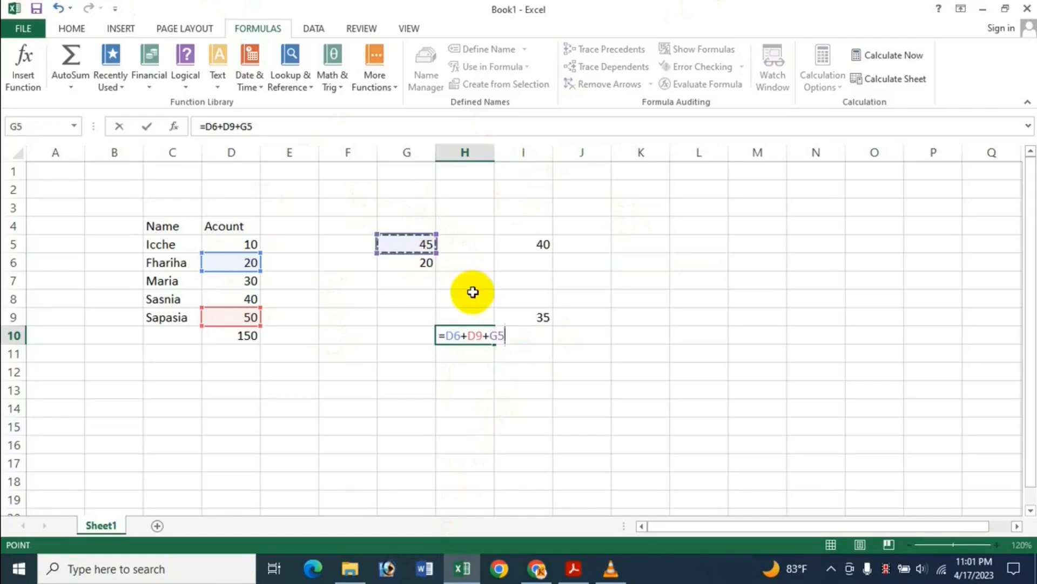
{"action": "type", "text": "+"}
{"action": "left_click", "coordinate": [545, 318]}
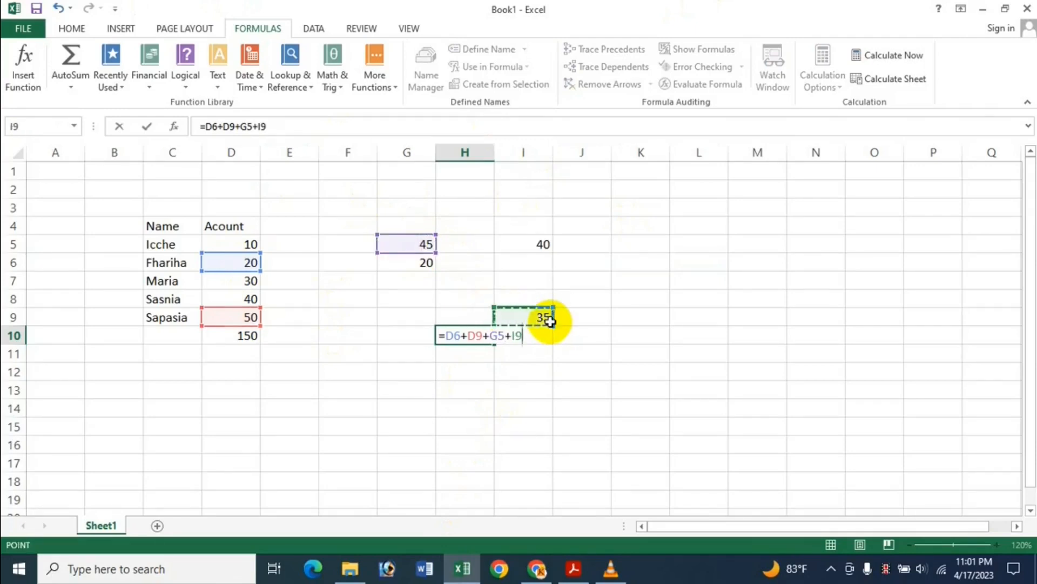
{"action": "key", "text": "Return"}
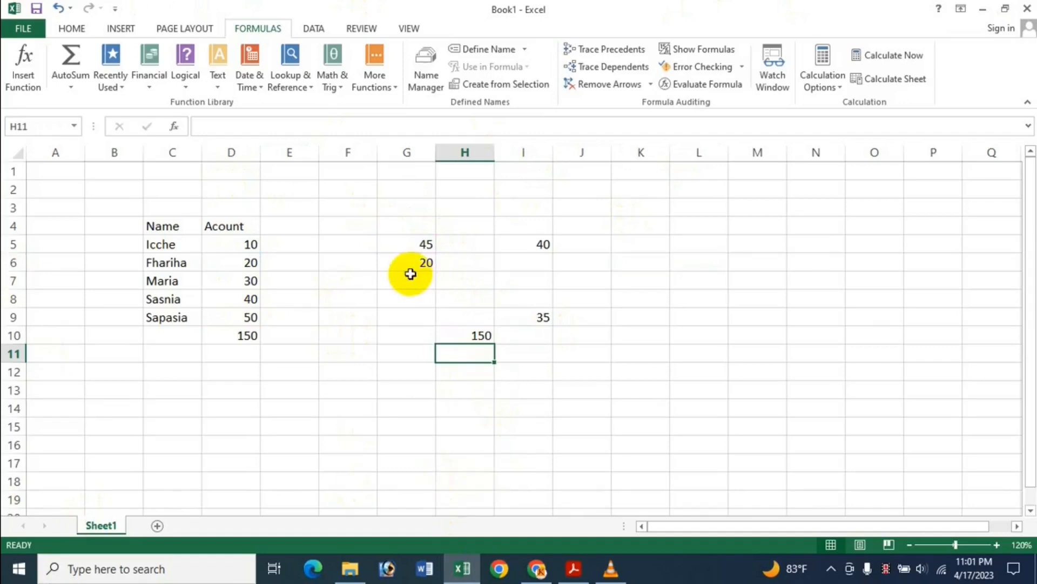
{"action": "left_click", "coordinate": [526, 332]}
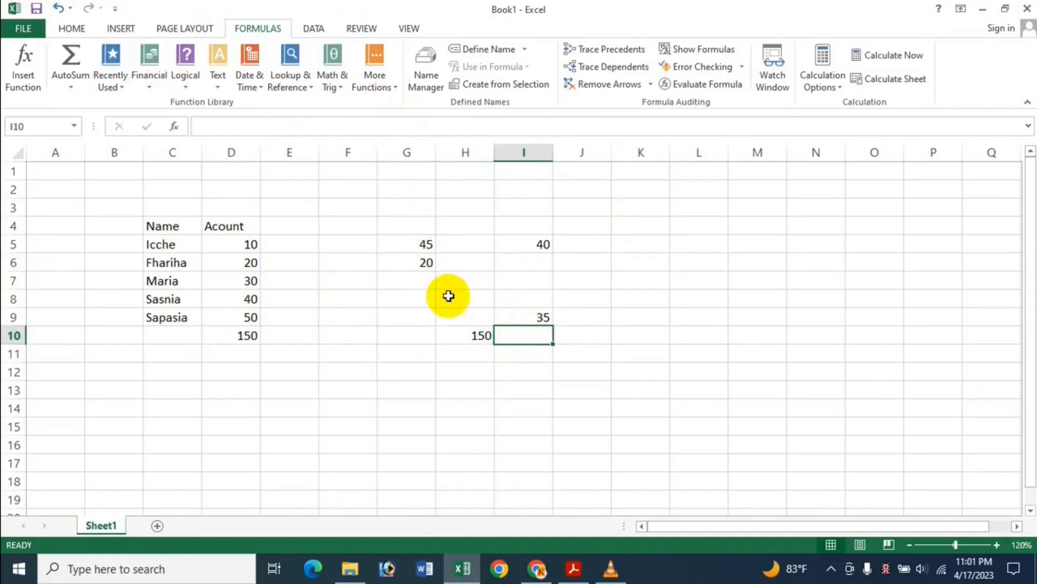
Trace the precedents of the formula in H10, remove the arrows, and look at the arrow removal options.
{"action": "left_click", "coordinate": [479, 333]}
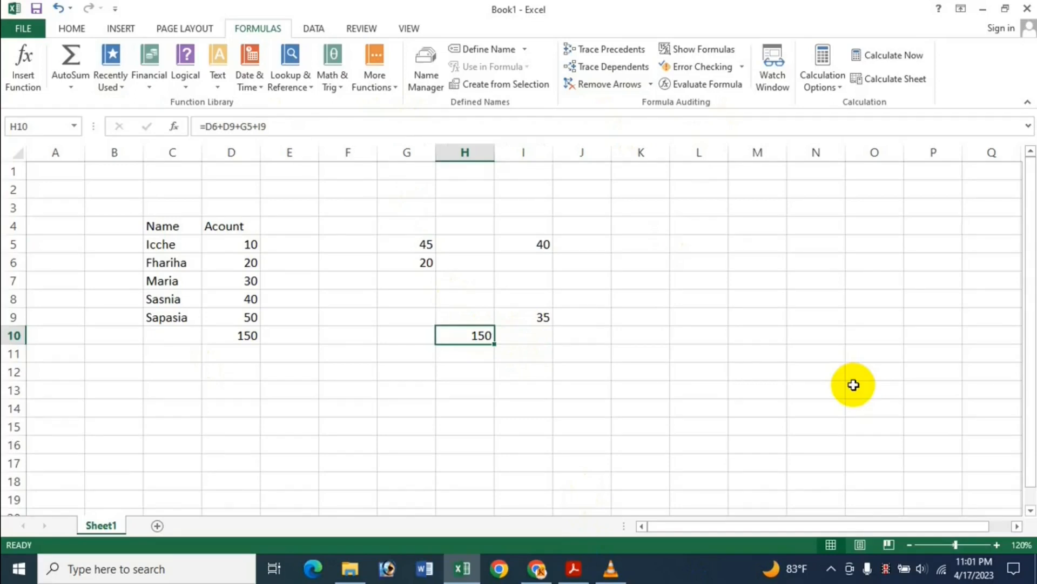
{"action": "left_click", "coordinate": [630, 49]}
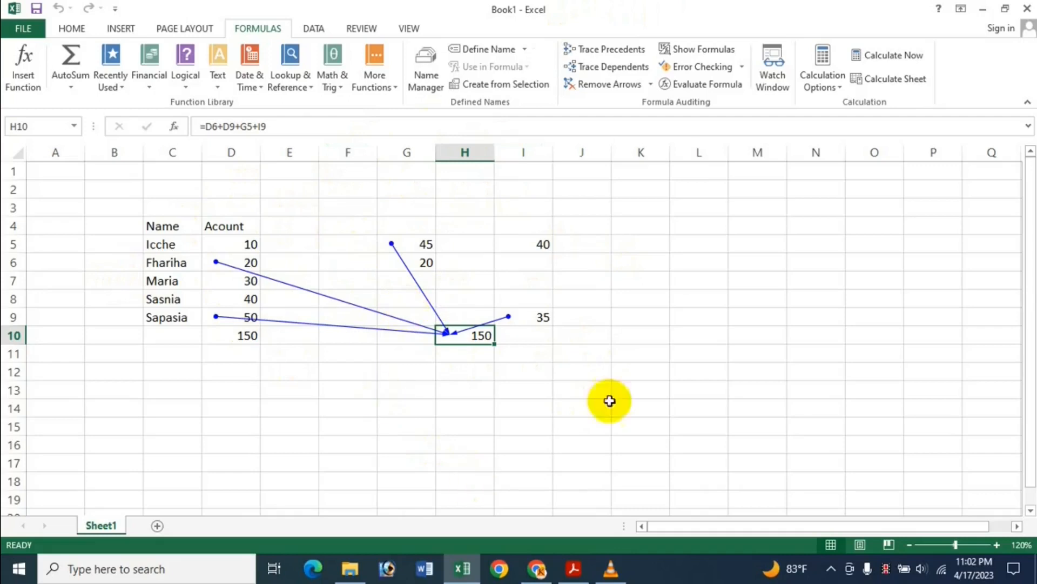
{"action": "left_click", "coordinate": [618, 87]}
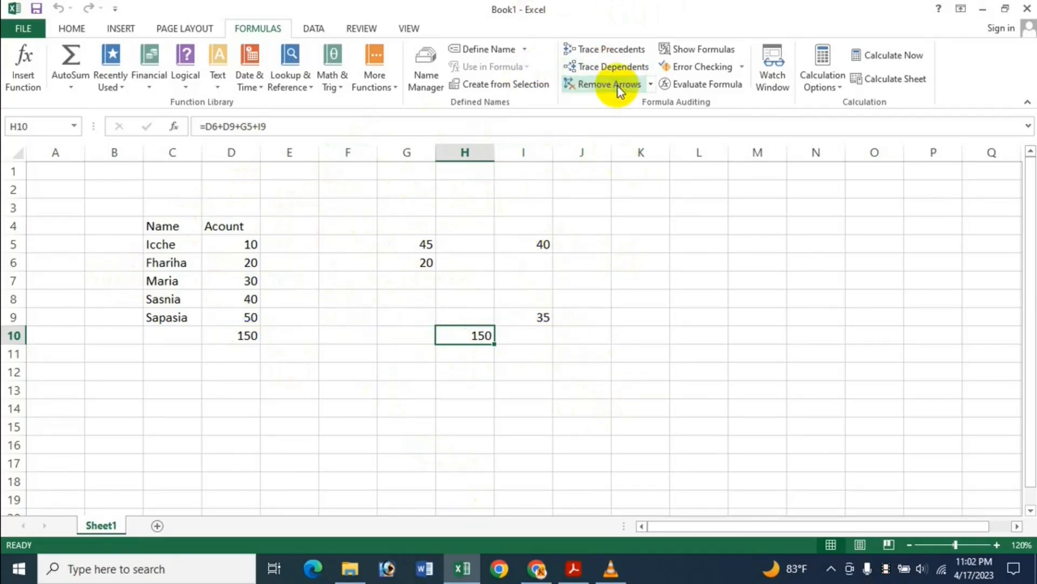
{"action": "left_click", "coordinate": [651, 84]}
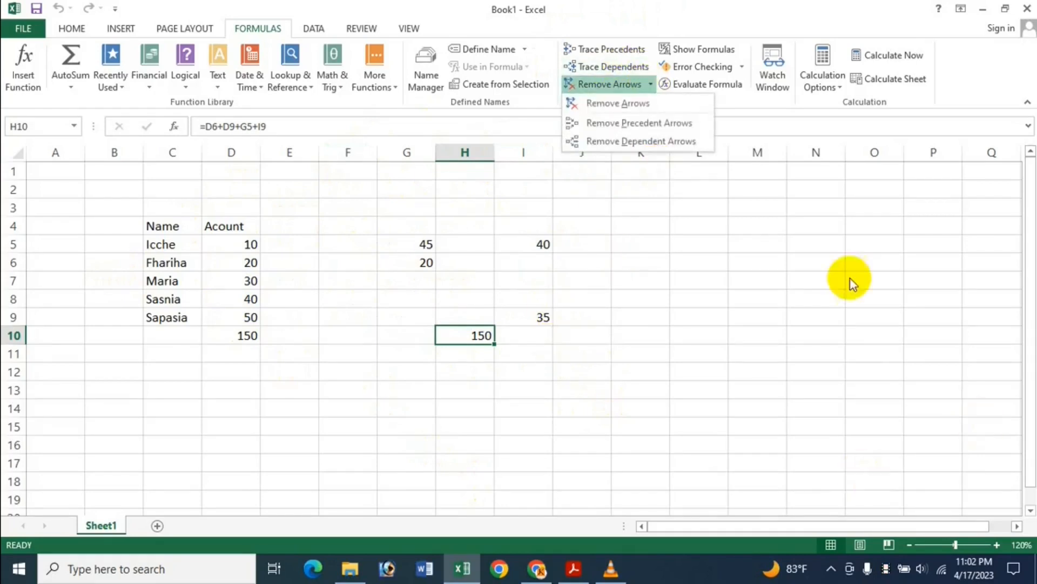
{"action": "left_click", "coordinate": [648, 6]}
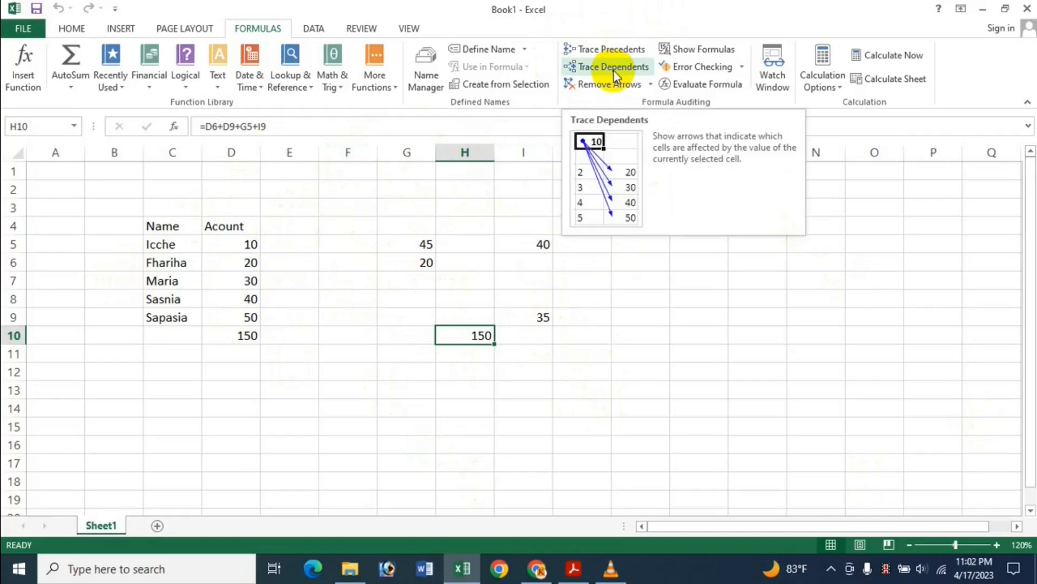
Trace the dependents of I9, G5, D6 and D9 one after another, and remove all the tracer arrows.
{"action": "left_click", "coordinate": [540, 318]}
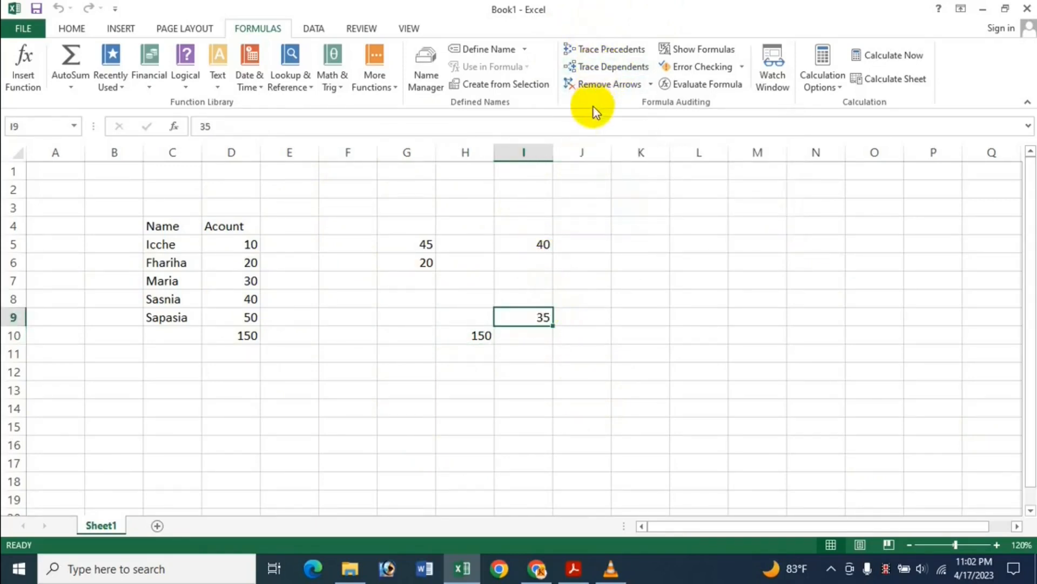
{"action": "left_click", "coordinate": [633, 63]}
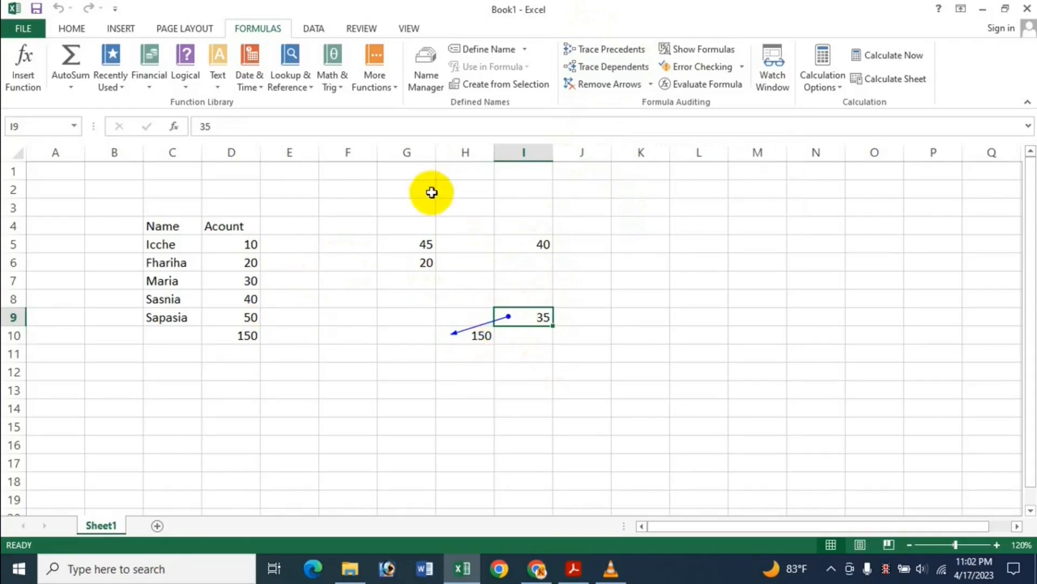
{"action": "left_click", "coordinate": [422, 241]}
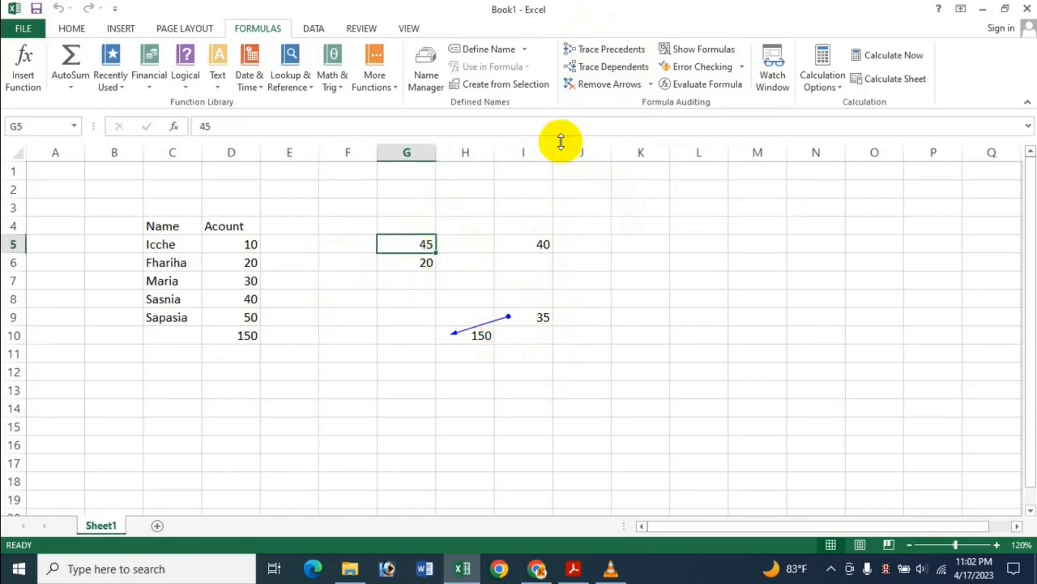
{"action": "left_click", "coordinate": [585, 66]}
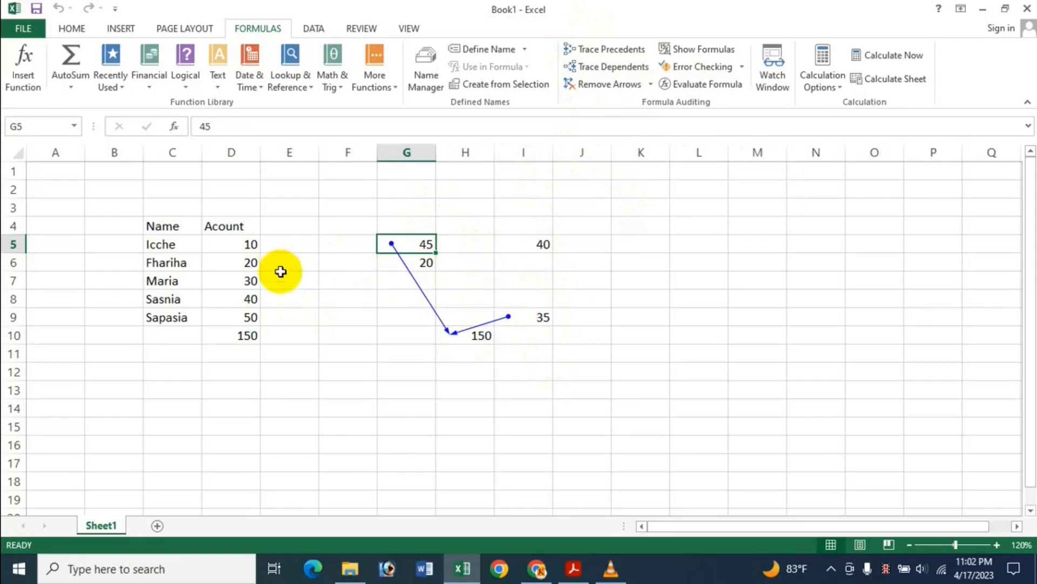
{"action": "left_click", "coordinate": [252, 264]}
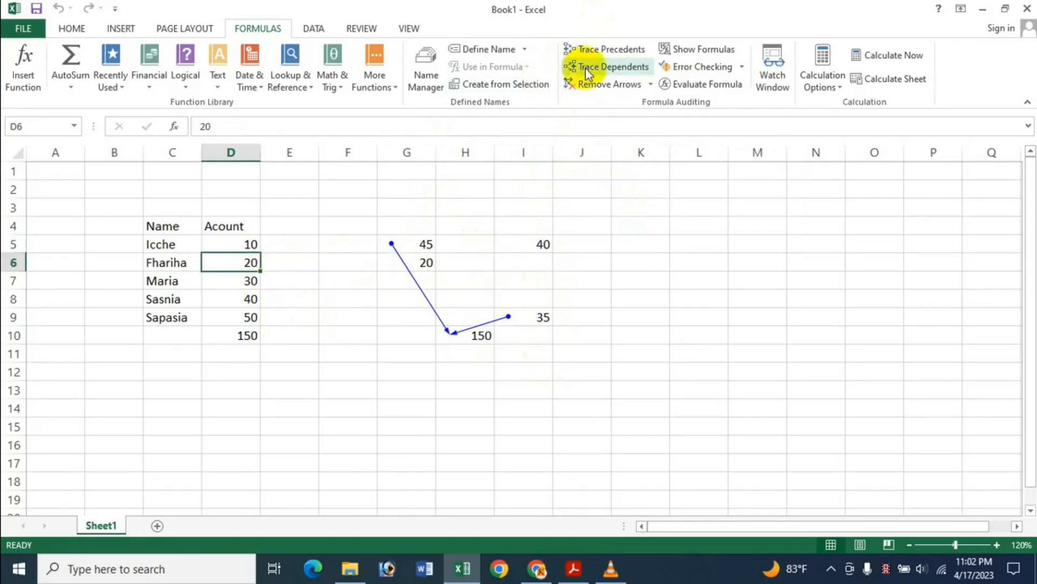
{"action": "left_click", "coordinate": [602, 69]}
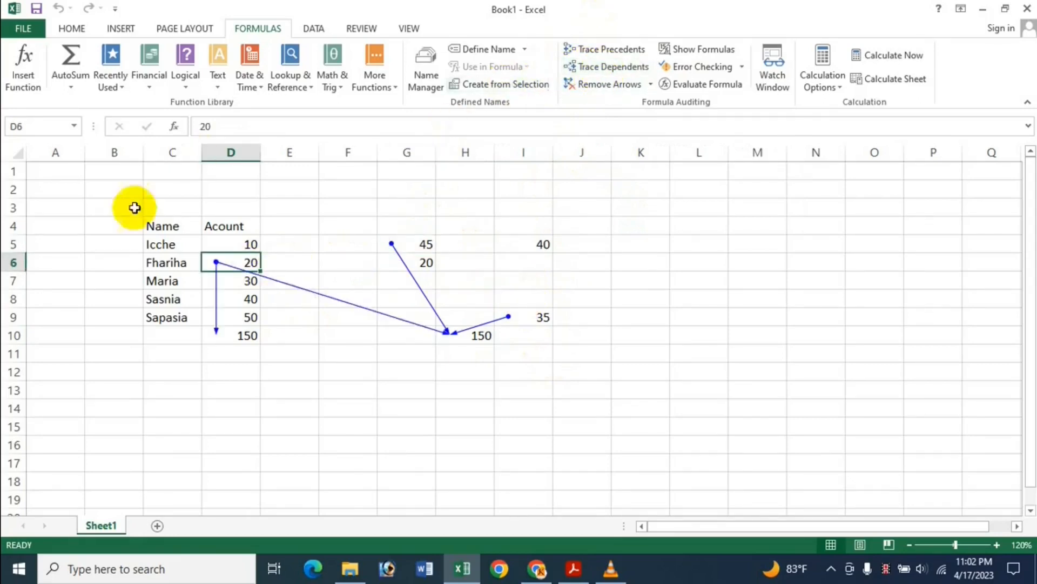
{"action": "left_click", "coordinate": [254, 315]}
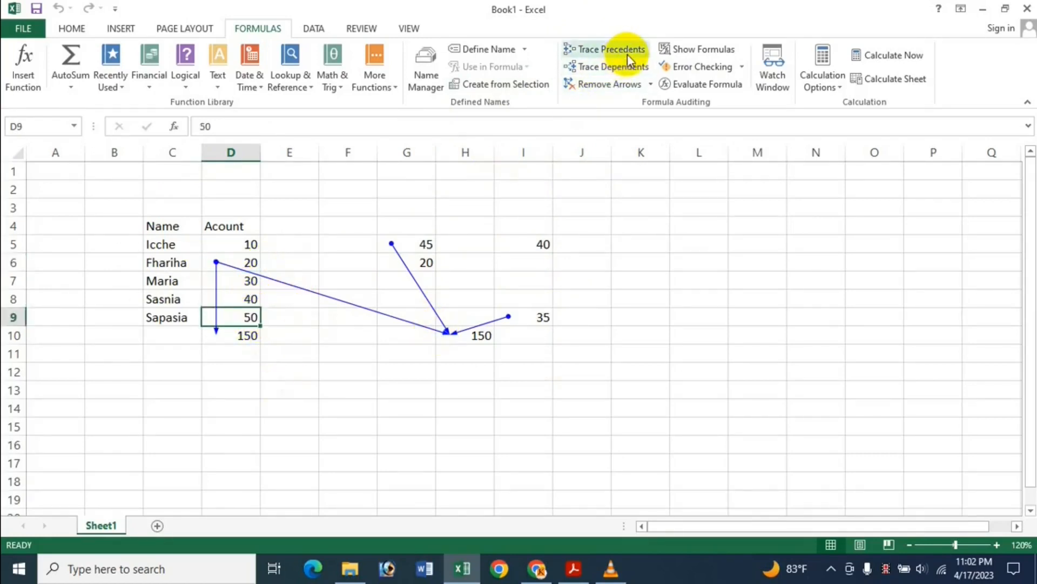
{"action": "left_click", "coordinate": [623, 70]}
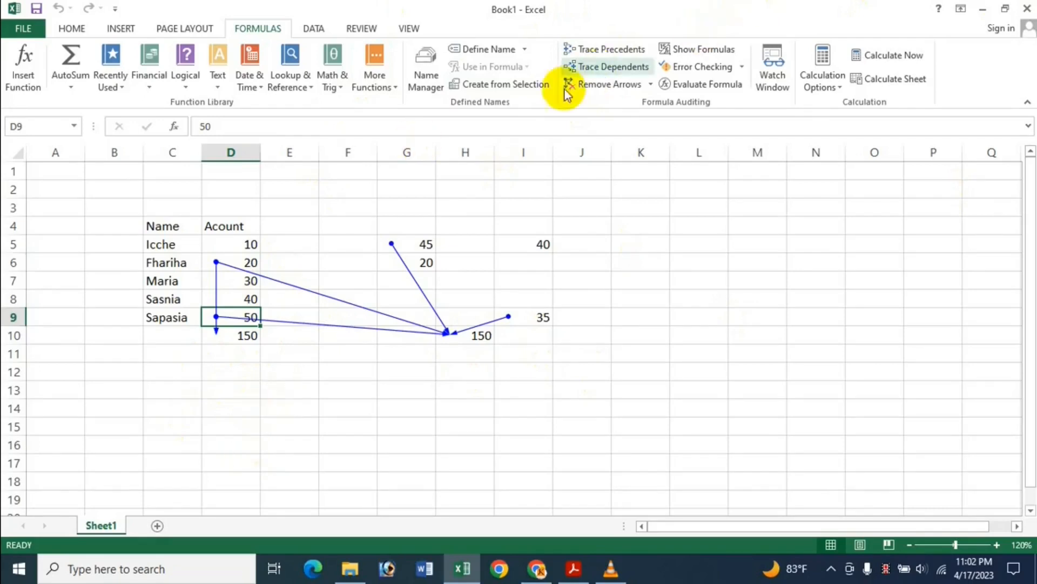
{"action": "left_click", "coordinate": [598, 88]}
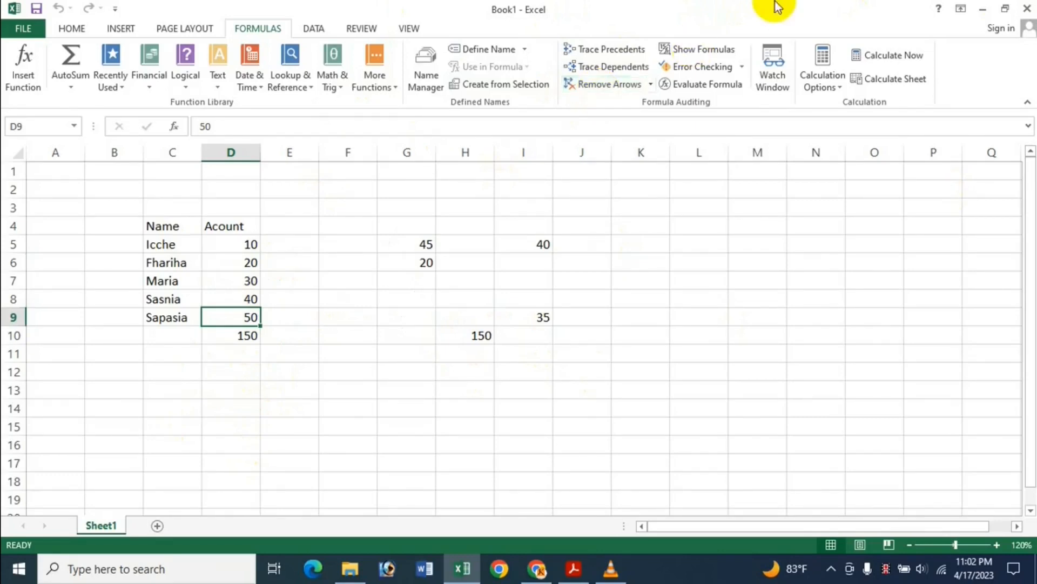
Display the formulas in the worksheet cells instead of their results with Show Formulas.
{"action": "left_click", "coordinate": [698, 48]}
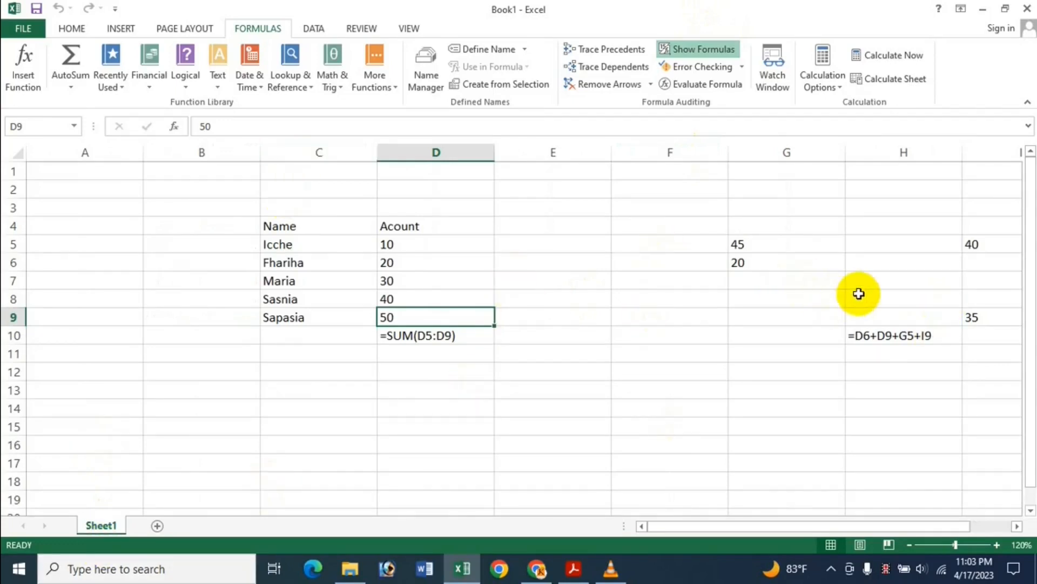
Turn off Show Formulas and change the formula in H10 to the faulty =D6+D9+G5+Im.
{"action": "left_click", "coordinate": [691, 48]}
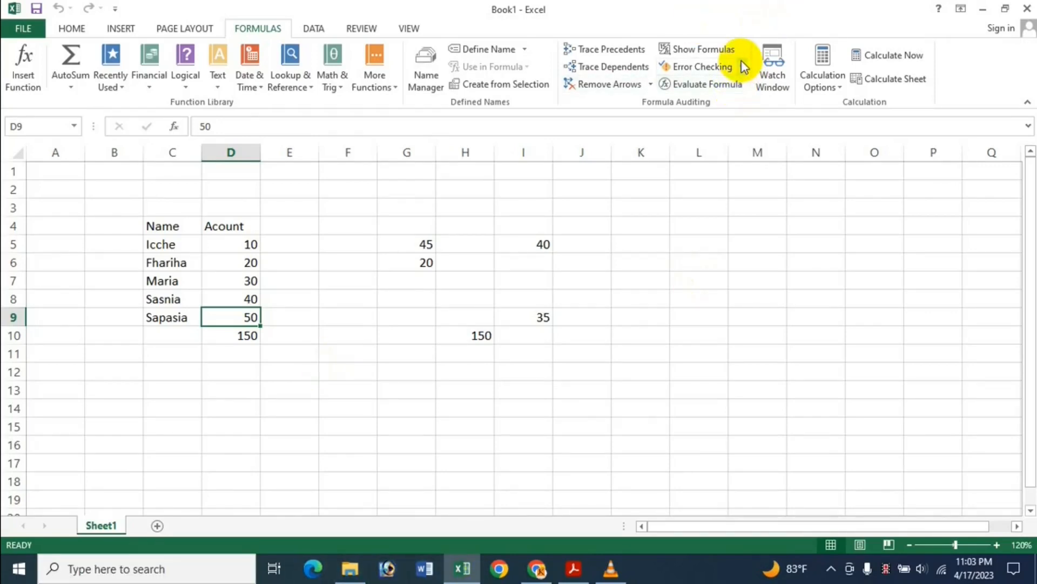
{"action": "left_click", "coordinate": [485, 331]}
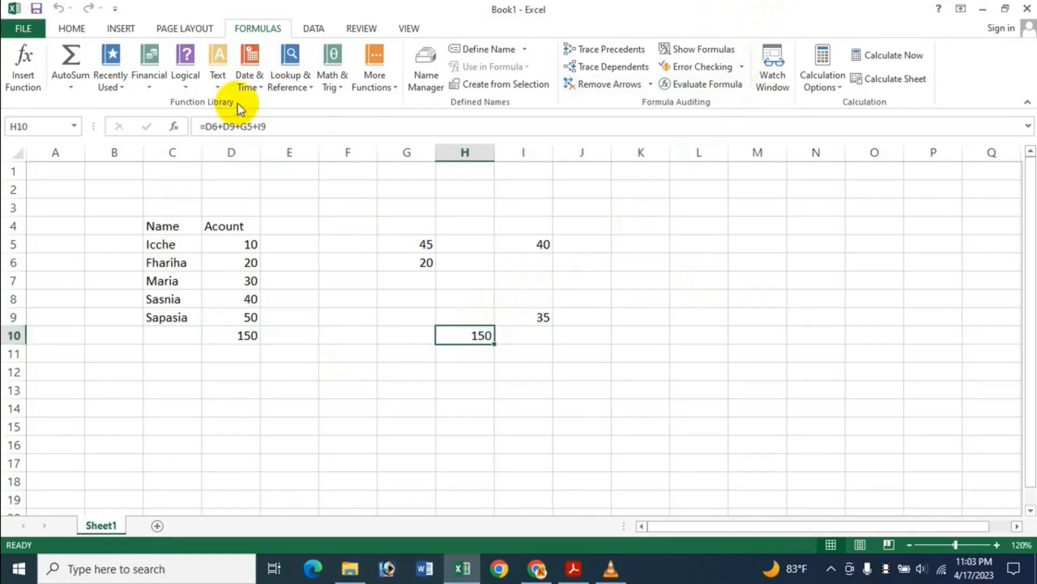
{"action": "left_click", "coordinate": [286, 122]}
{"action": "key", "text": "BackSpace"}
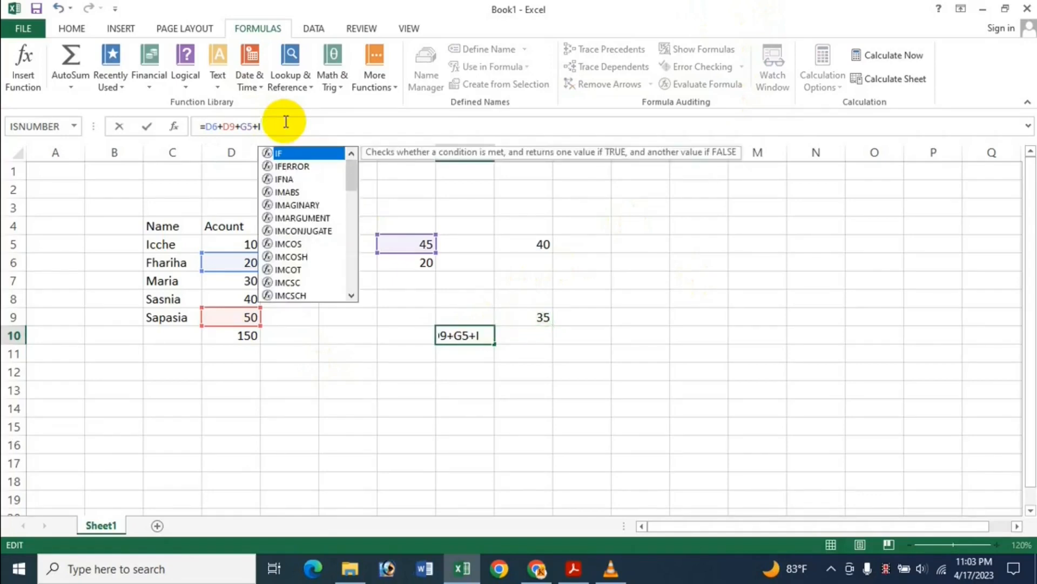
{"action": "type", "text": "m"}
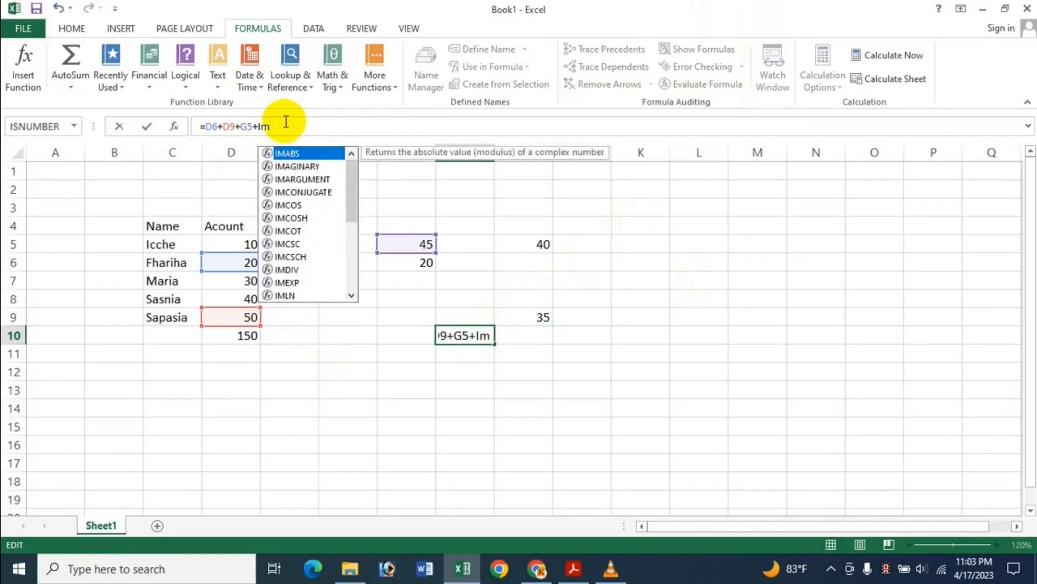
{"action": "key", "text": "Return"}
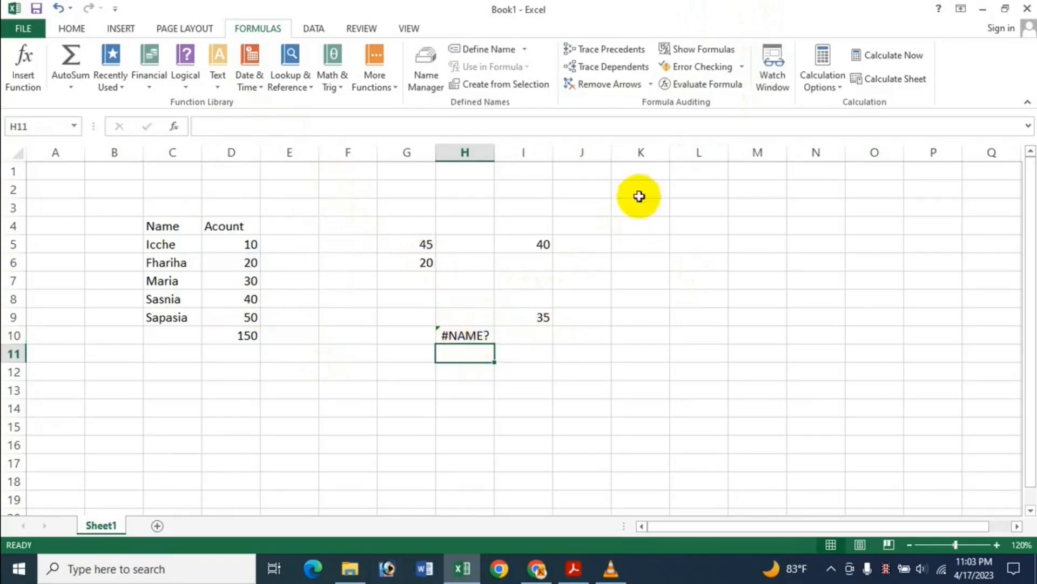
Trace the error in cell H10 with Trace Error and remove the tracer arrows.
{"action": "left_click", "coordinate": [741, 66]}
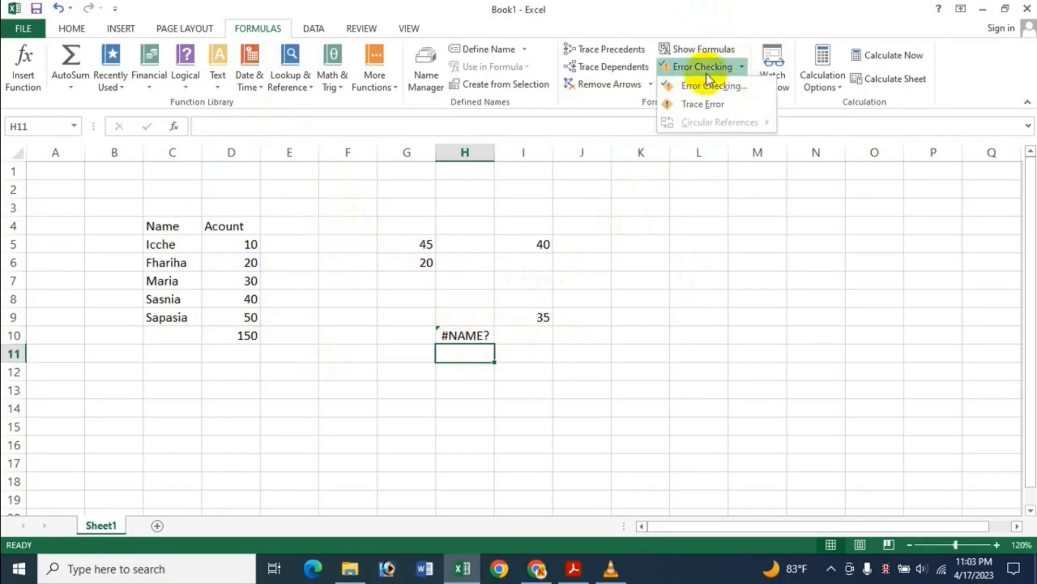
{"action": "left_click", "coordinate": [712, 100]}
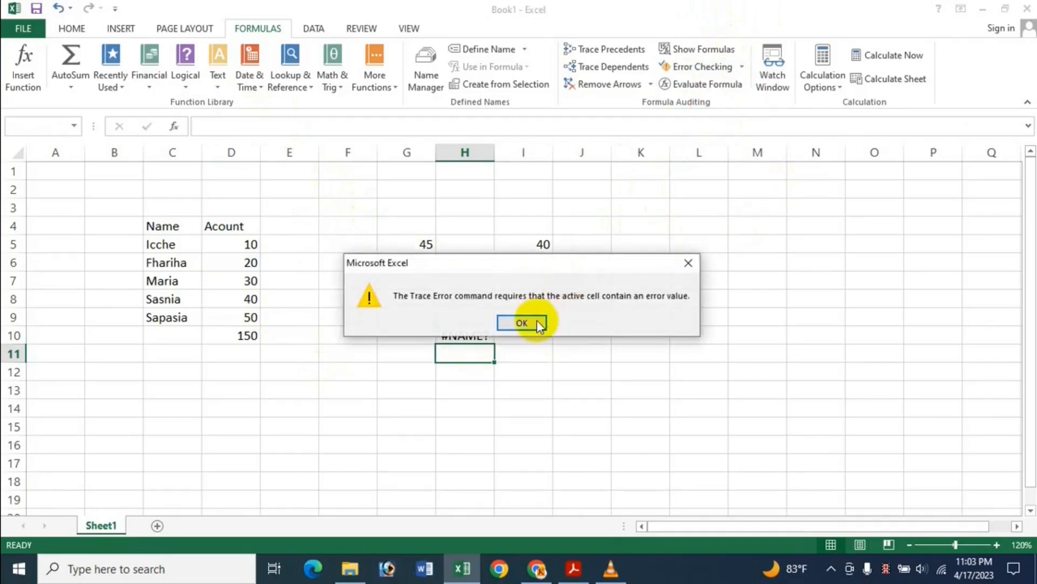
{"action": "left_click", "coordinate": [528, 322]}
{"action": "left_click", "coordinate": [479, 334]}
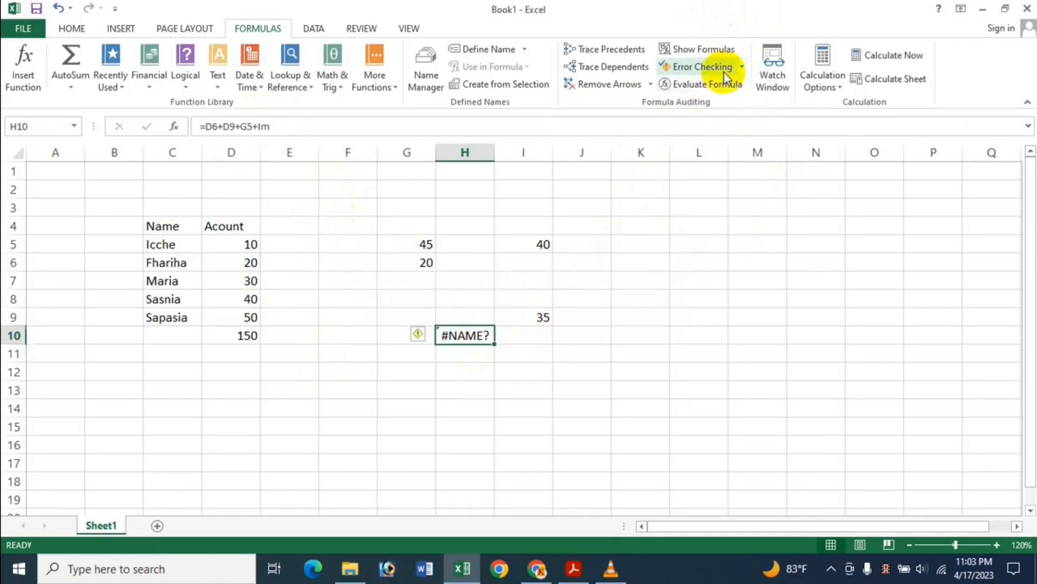
{"action": "left_click", "coordinate": [742, 67]}
{"action": "left_click", "coordinate": [709, 104]}
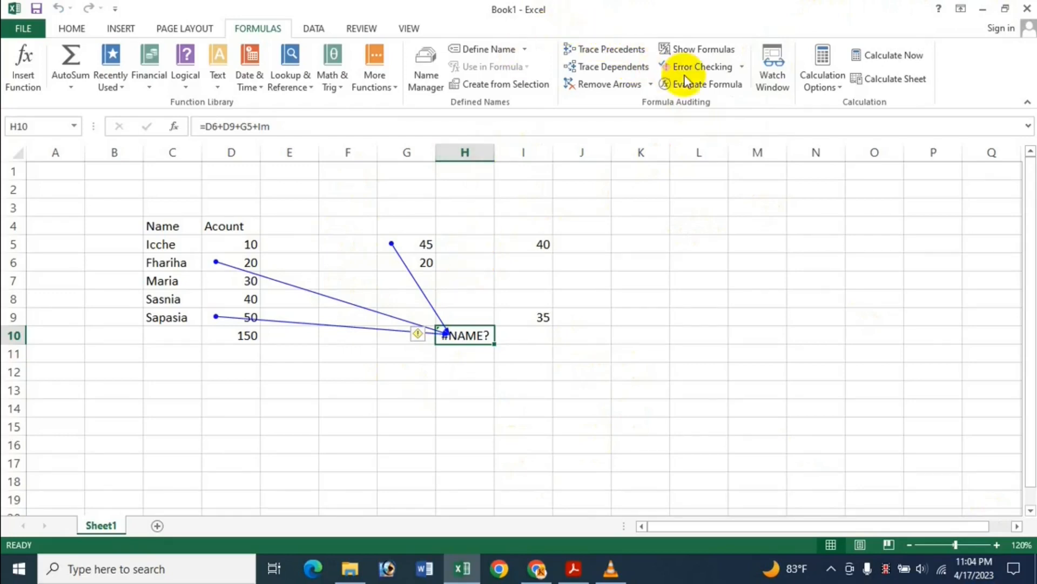
{"action": "left_click", "coordinate": [742, 67]}
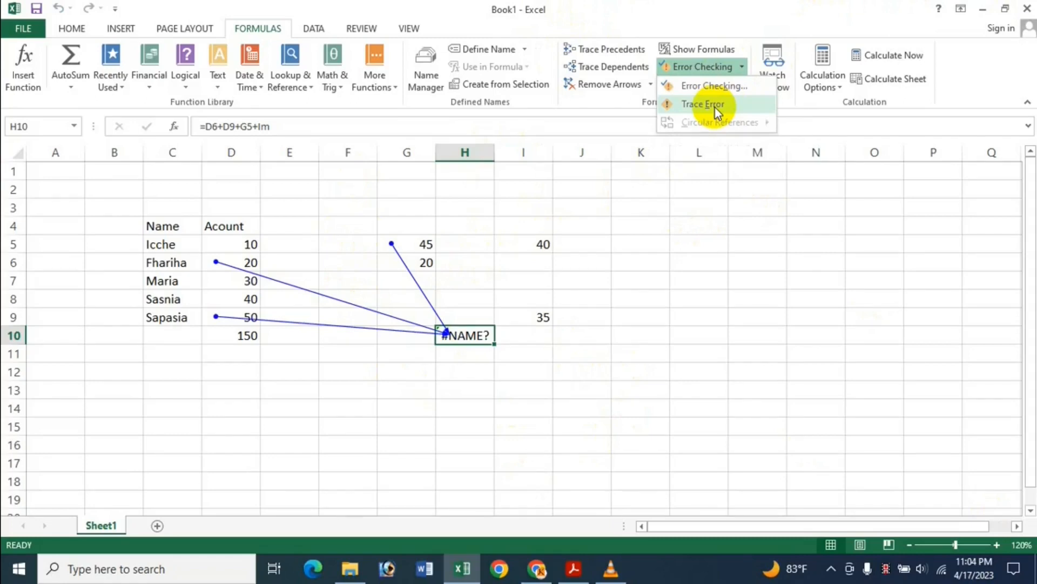
{"action": "left_click", "coordinate": [716, 108]}
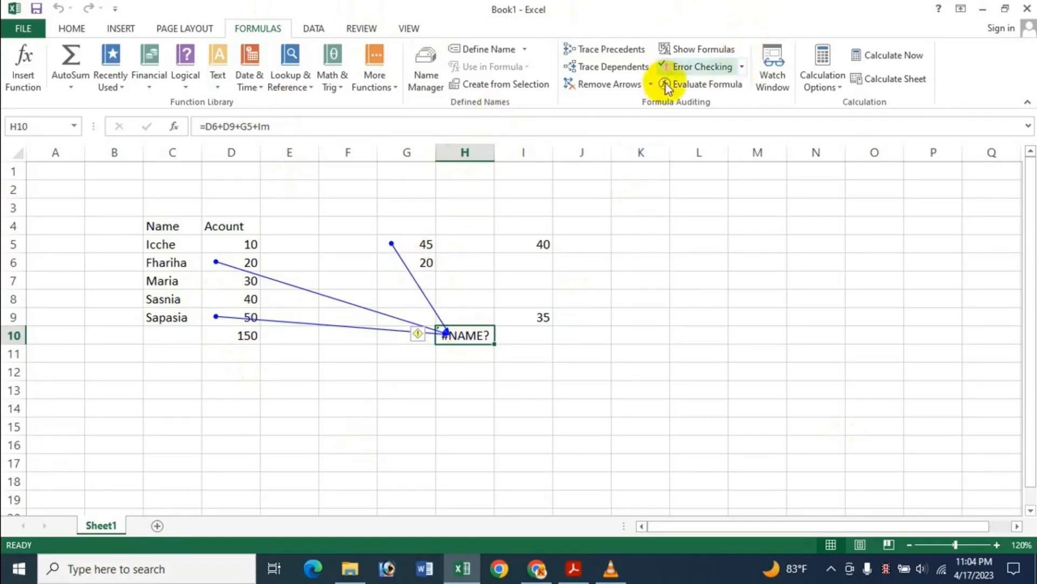
{"action": "left_click", "coordinate": [622, 85]}
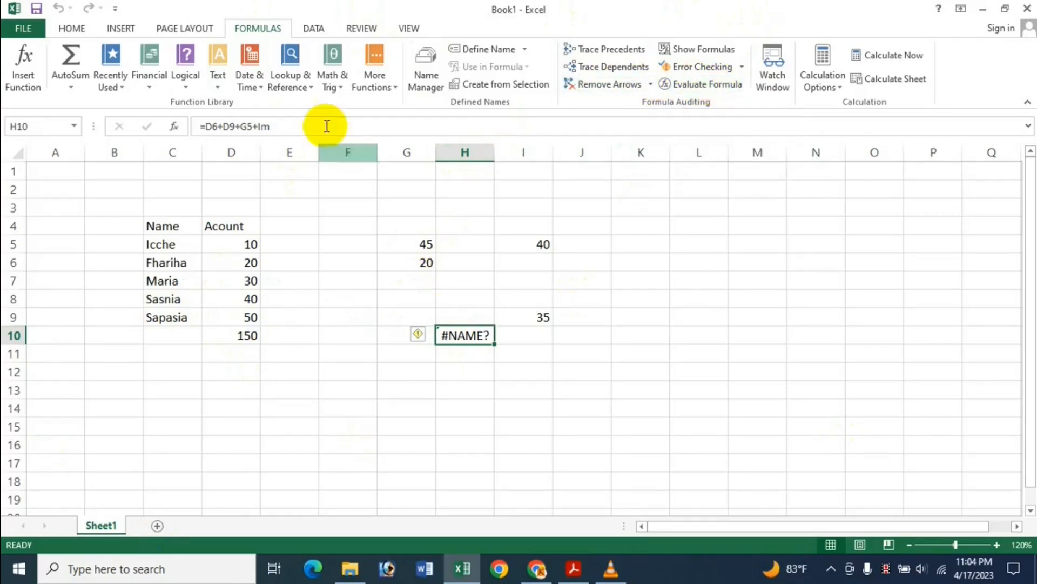
Correct the formula in H10 to =D6+D9+G5+I9.
{"action": "left_click", "coordinate": [305, 126]}
{"action": "key", "text": "BackSpace"}
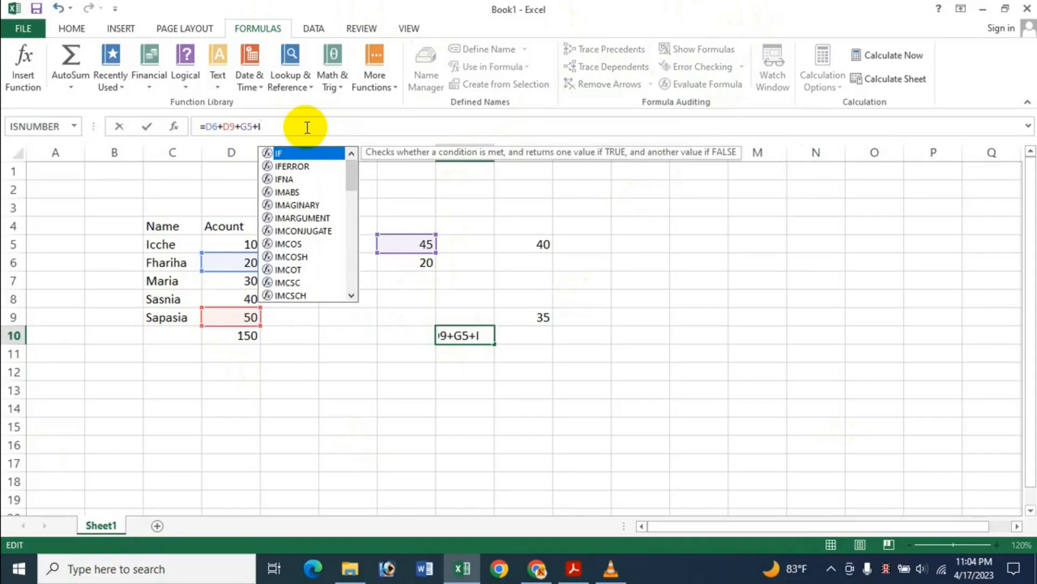
{"action": "type", "text": "9"}
{"action": "key", "text": "Return"}
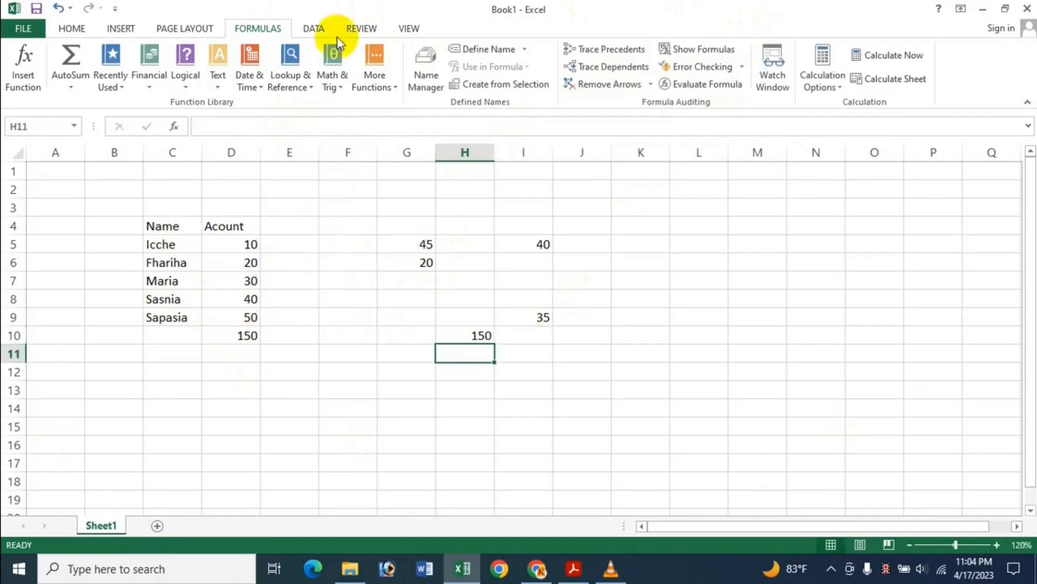
Try Trace Error on the corrected formula in H10 and dismiss the message.
{"action": "left_click", "coordinate": [481, 331]}
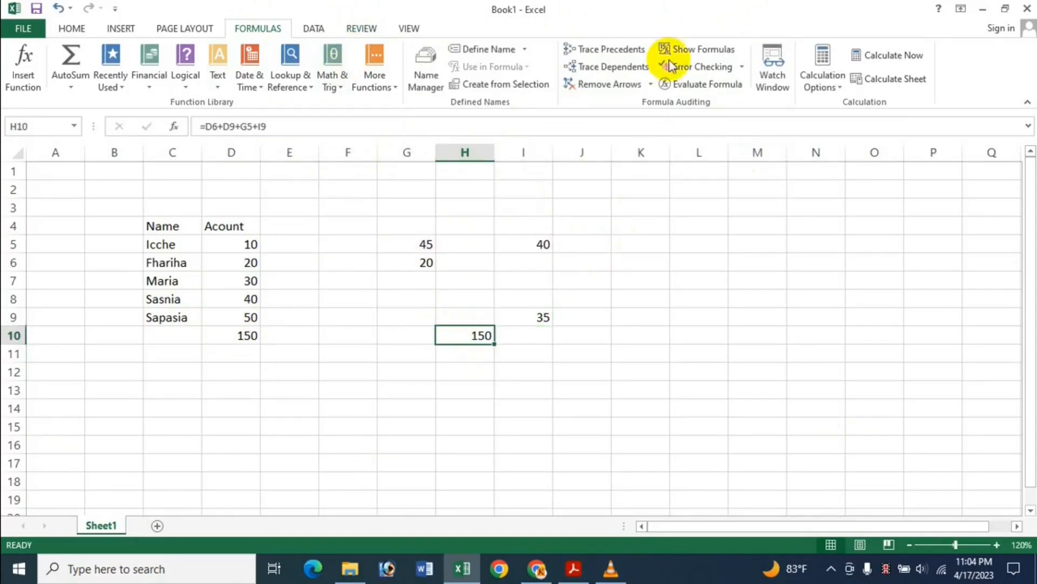
{"action": "left_click", "coordinate": [743, 67]}
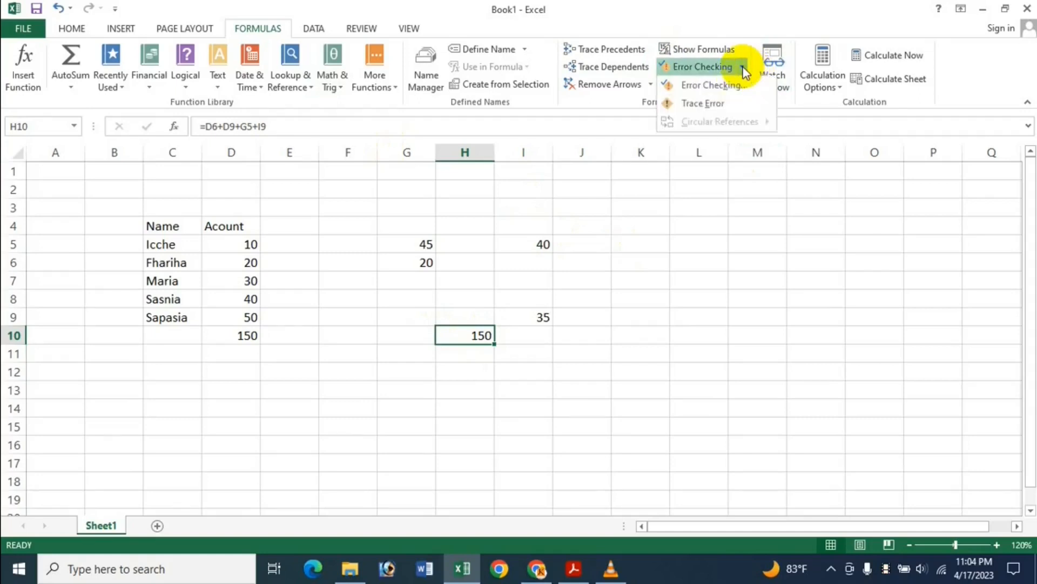
{"action": "left_click", "coordinate": [738, 106]}
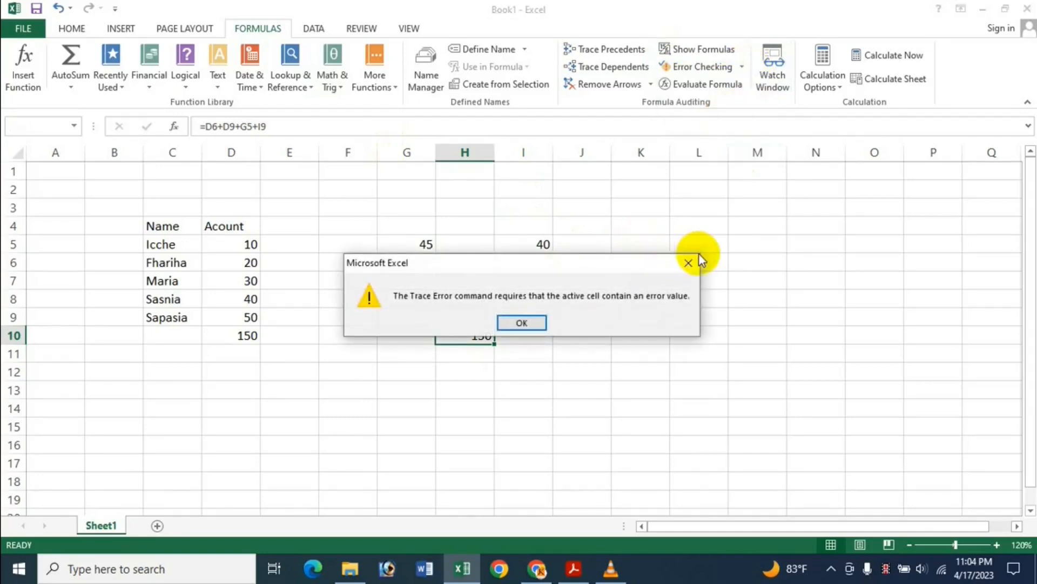
{"action": "left_click", "coordinate": [688, 263]}
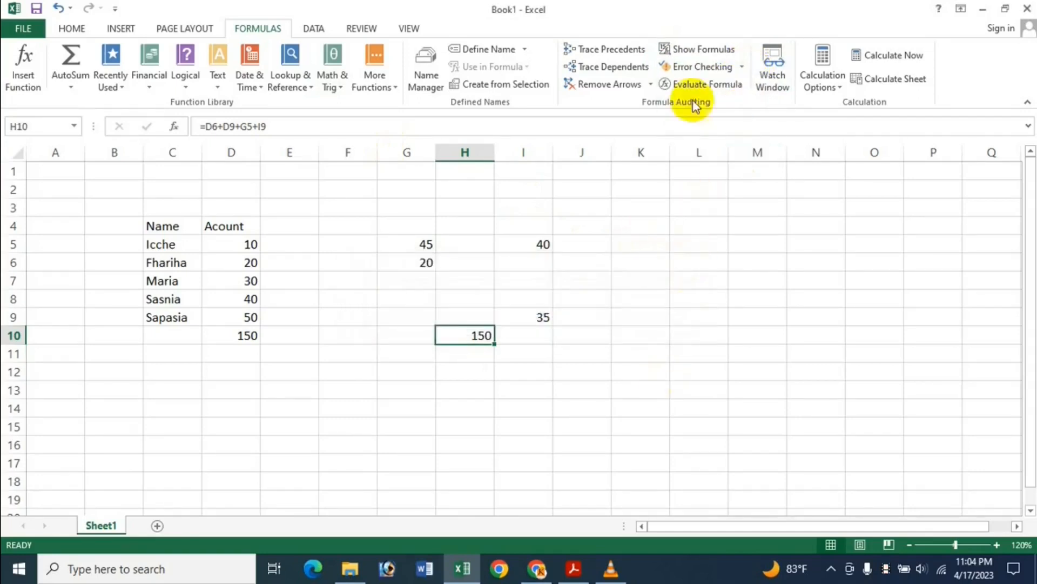
Evaluate the formula in H10 reference by reference with Evaluate Formula, keeping the dialog clear of I9, and restart the evaluation.
{"action": "left_click", "coordinate": [724, 90]}
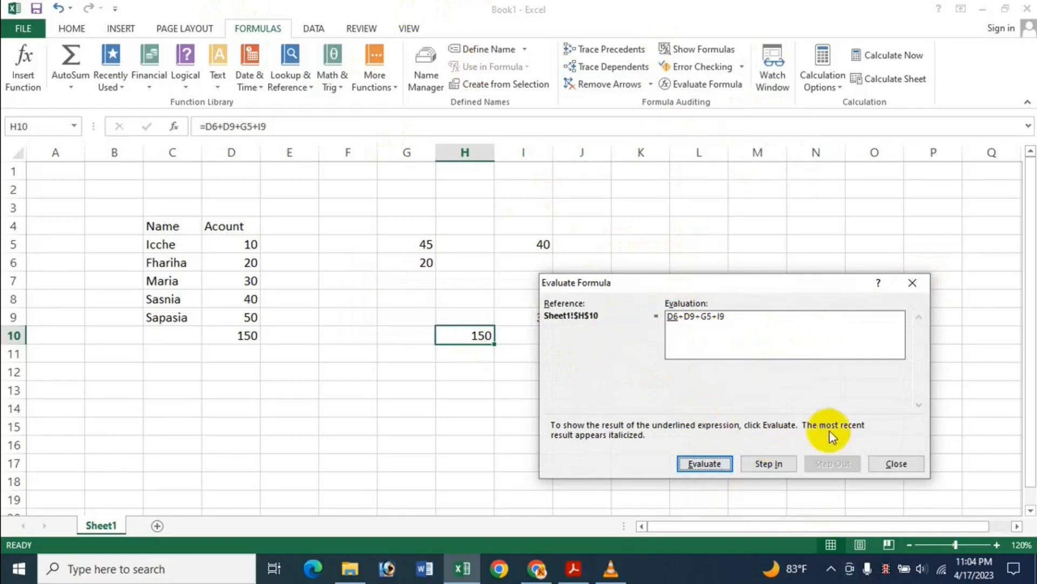
{"action": "left_click", "coordinate": [710, 466]}
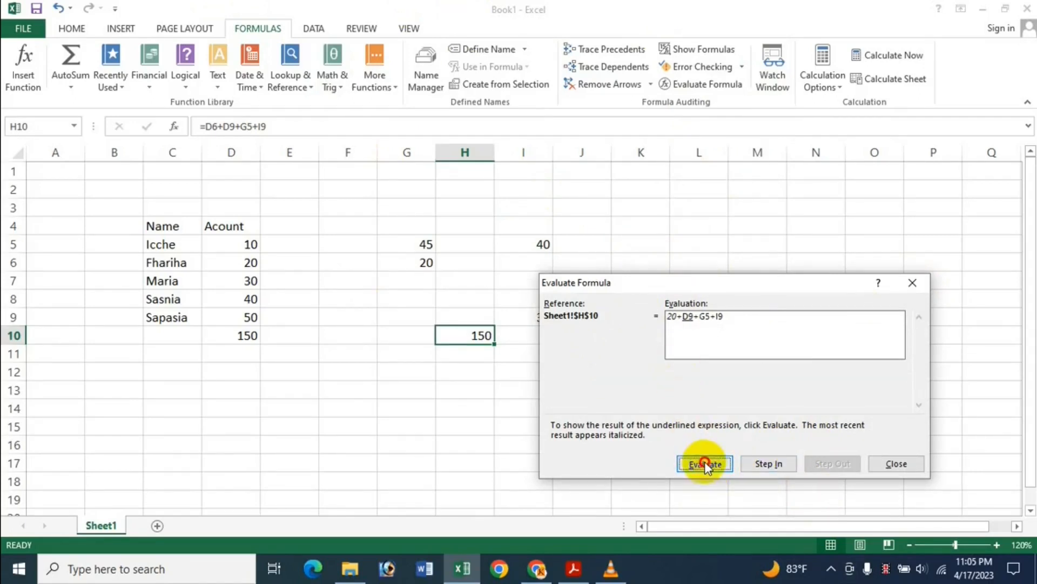
{"action": "left_click", "coordinate": [706, 465]}
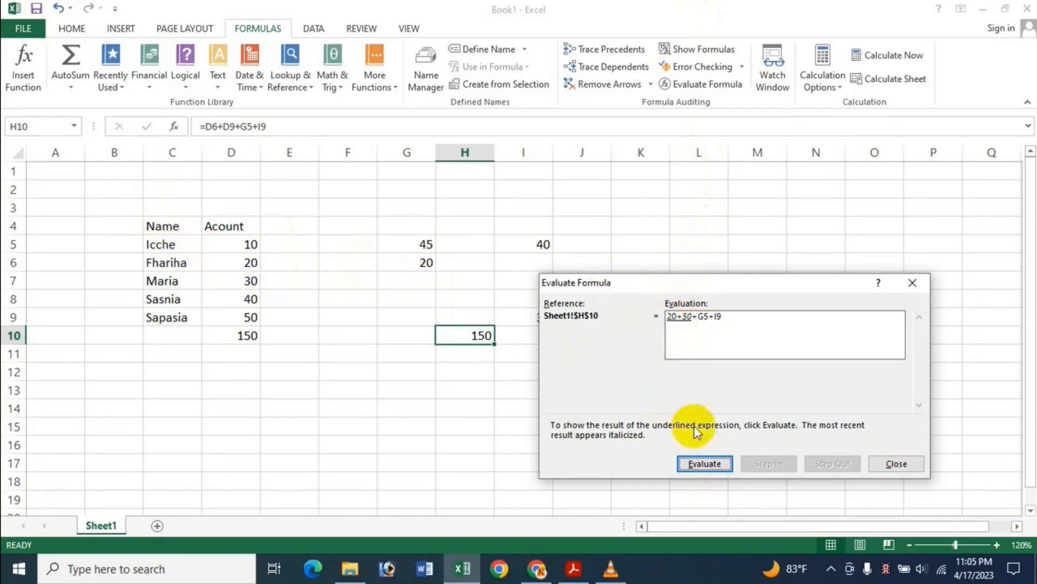
{"action": "left_click", "coordinate": [724, 464]}
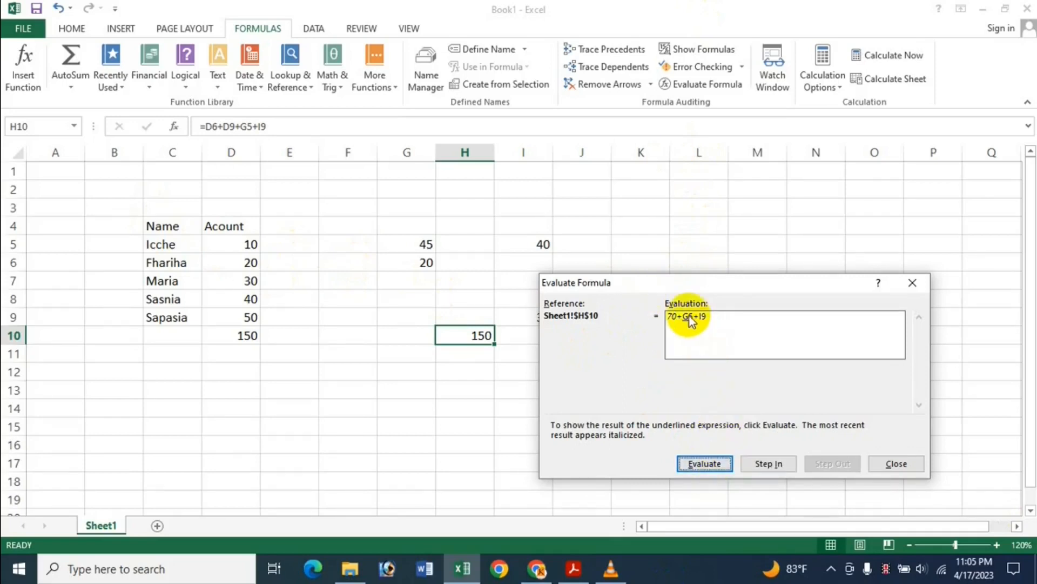
{"action": "left_click", "coordinate": [692, 465]}
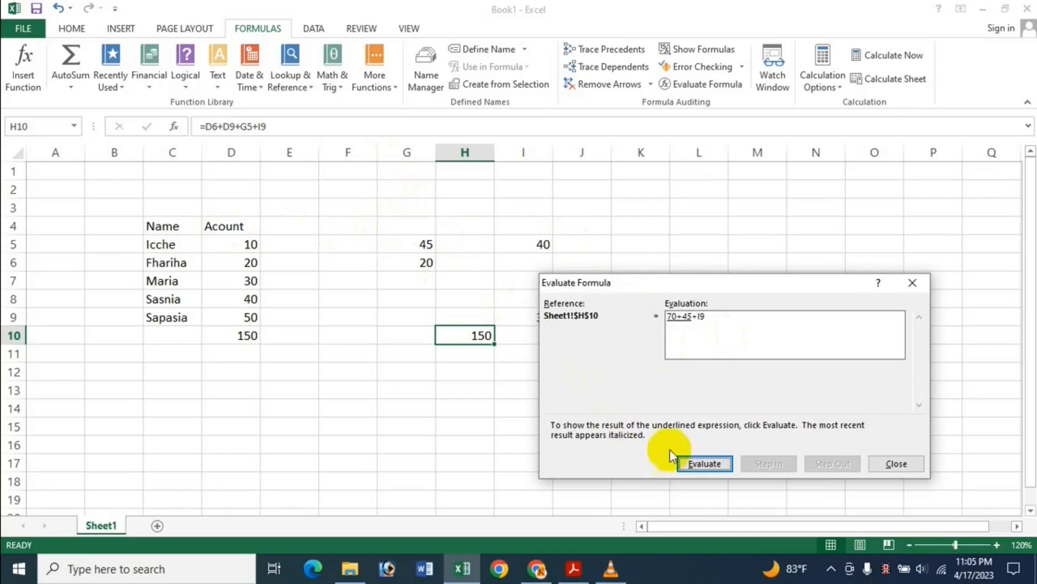
{"action": "left_click", "coordinate": [703, 464]}
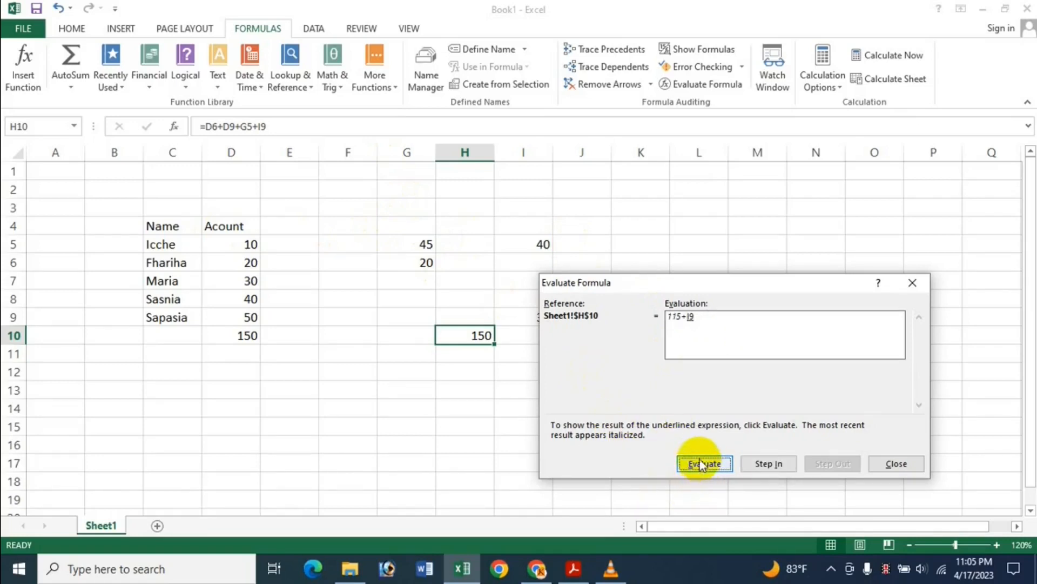
{"action": "left_click", "coordinate": [701, 464]}
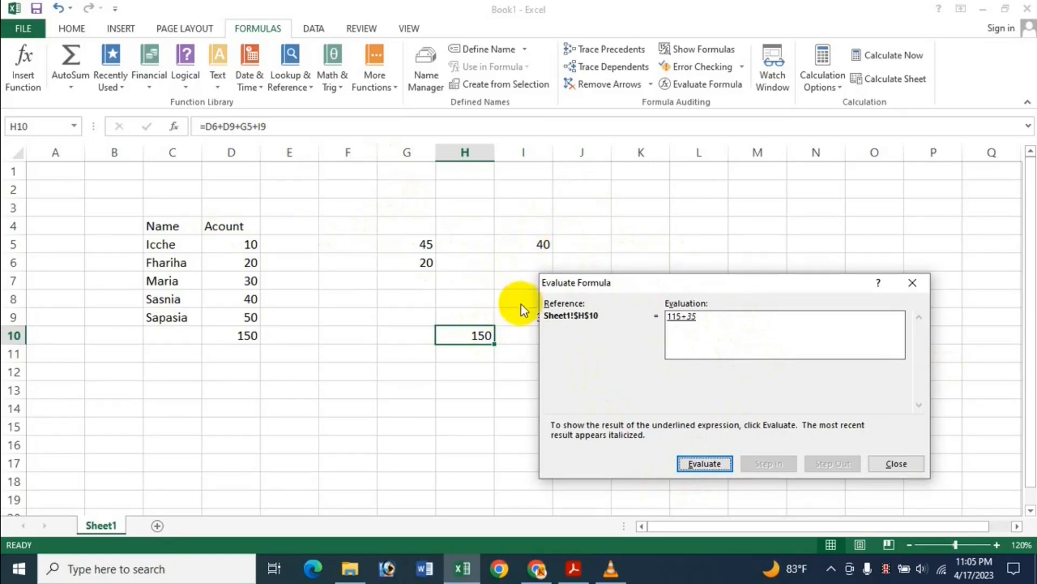
{"action": "left_click_drag", "start_coordinate": [593, 280], "coordinate": [652, 269]}
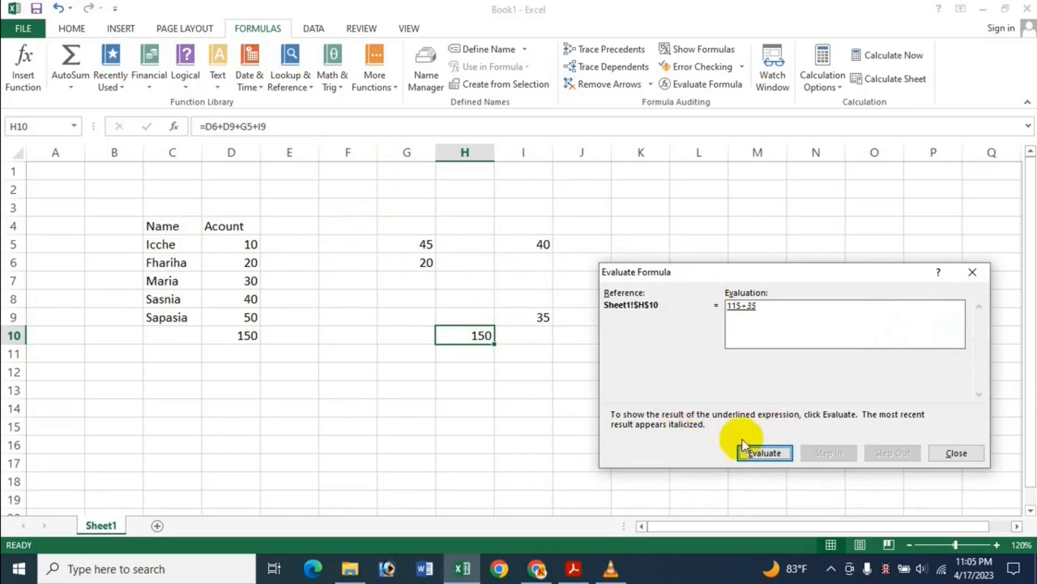
{"action": "left_click", "coordinate": [768, 451]}
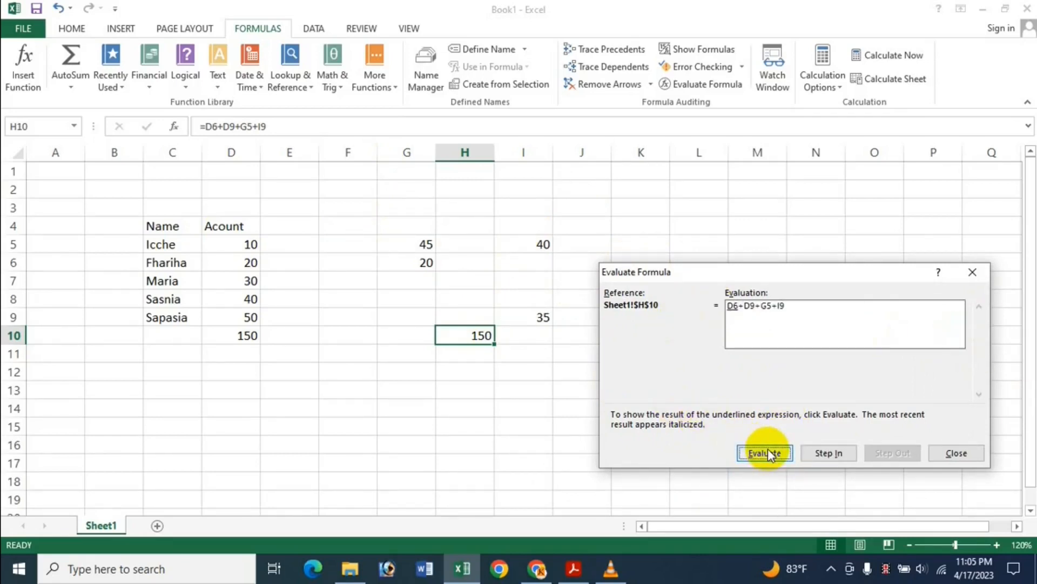
Step through the evaluation of the H10 formula a second time to its final result and close Evaluate Formula.
{"action": "left_click", "coordinate": [769, 451]}
{"action": "left_click", "coordinate": [767, 452]}
{"action": "left_click", "coordinate": [767, 452]}
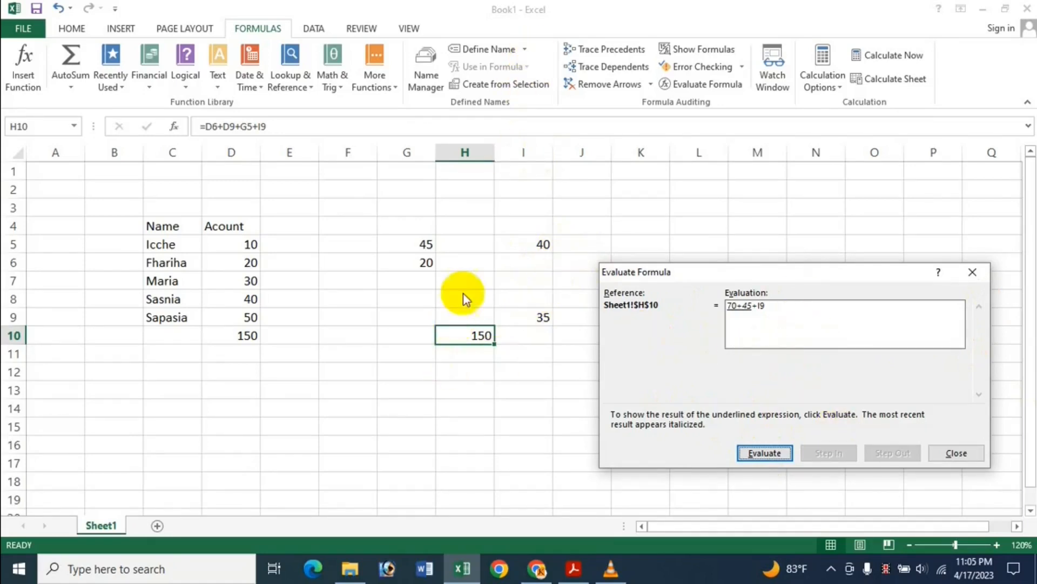
{"action": "left_click", "coordinate": [756, 454]}
{"action": "left_click", "coordinate": [757, 454]}
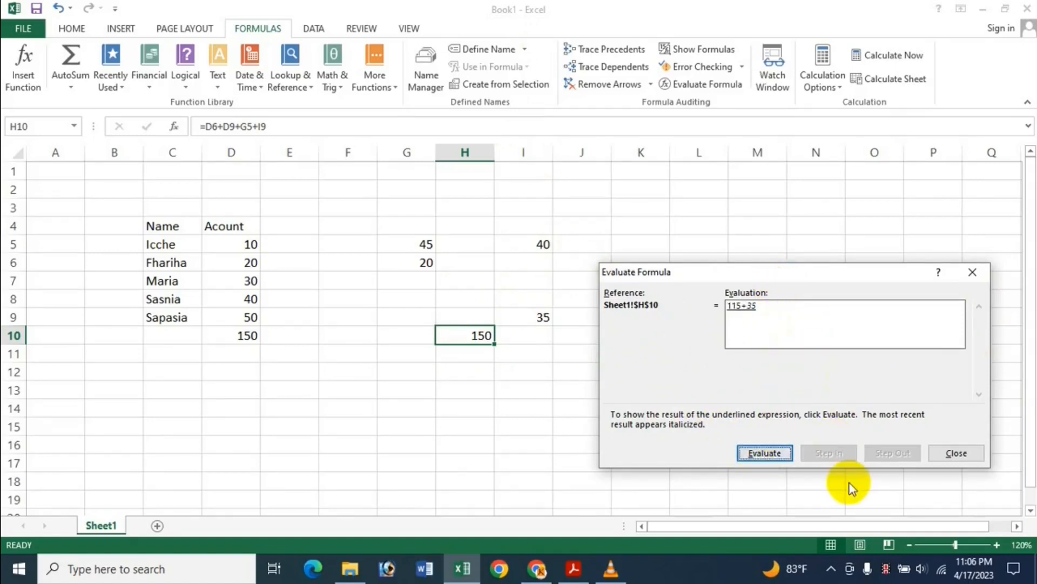
{"action": "left_click", "coordinate": [776, 451]}
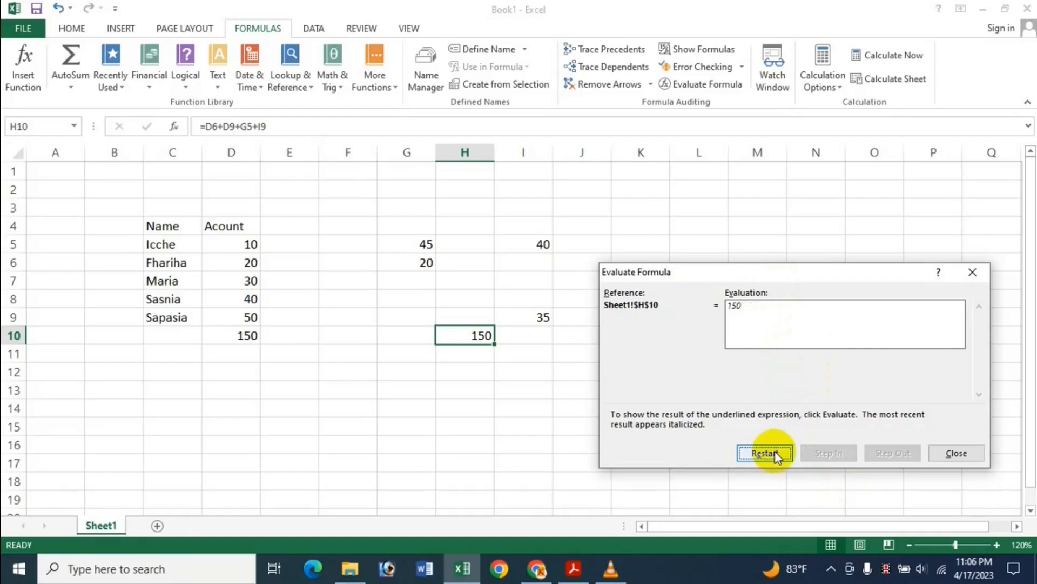
{"action": "left_click", "coordinate": [776, 452]}
{"action": "left_click", "coordinate": [954, 454]}
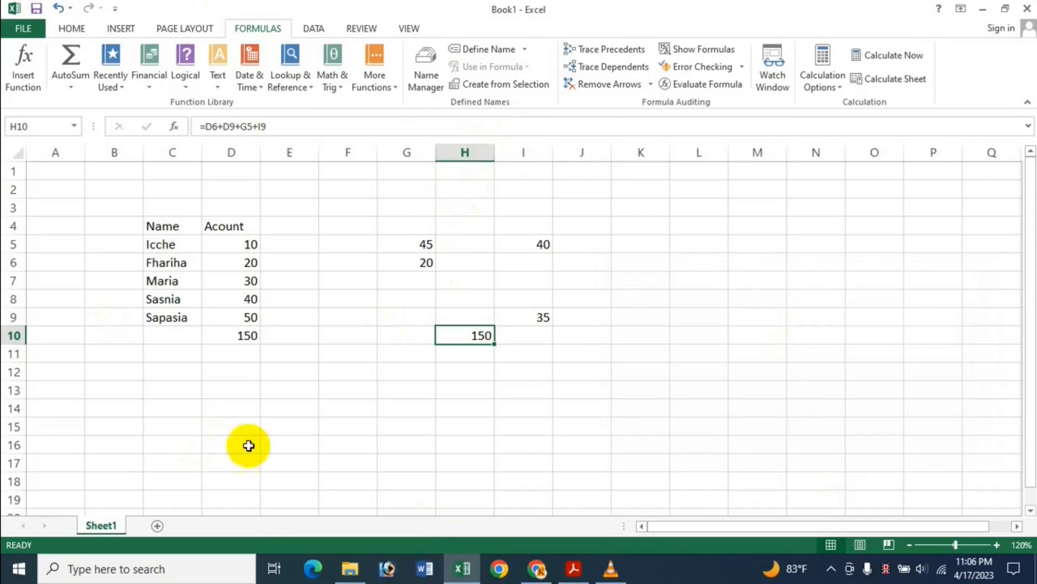
Add four new worksheets, Sheet2 to Sheet5, to the workbook.
{"action": "left_click", "coordinate": [155, 525]}
{"action": "left_click", "coordinate": [206, 526]}
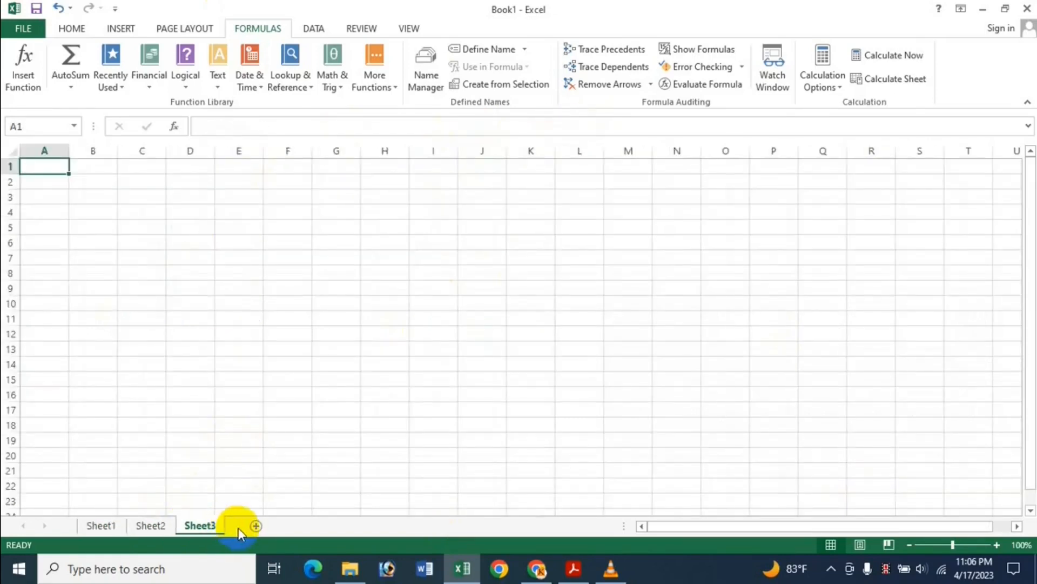
{"action": "left_click", "coordinate": [255, 527]}
{"action": "left_click", "coordinate": [329, 525]}
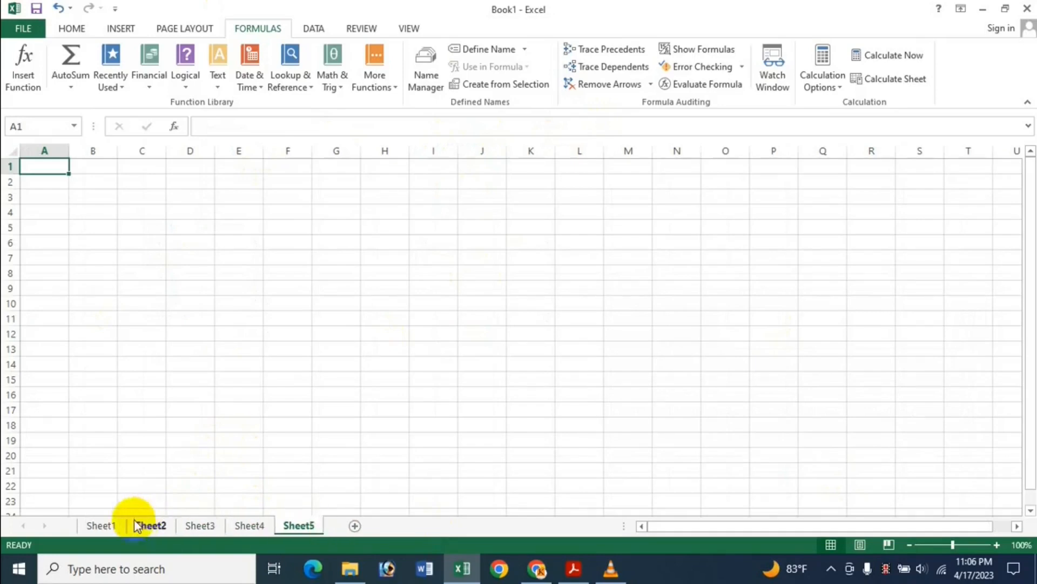
Add all cells of C3:I10 on Sheet1 to the Watch Window.
{"action": "left_click", "coordinate": [108, 532]}
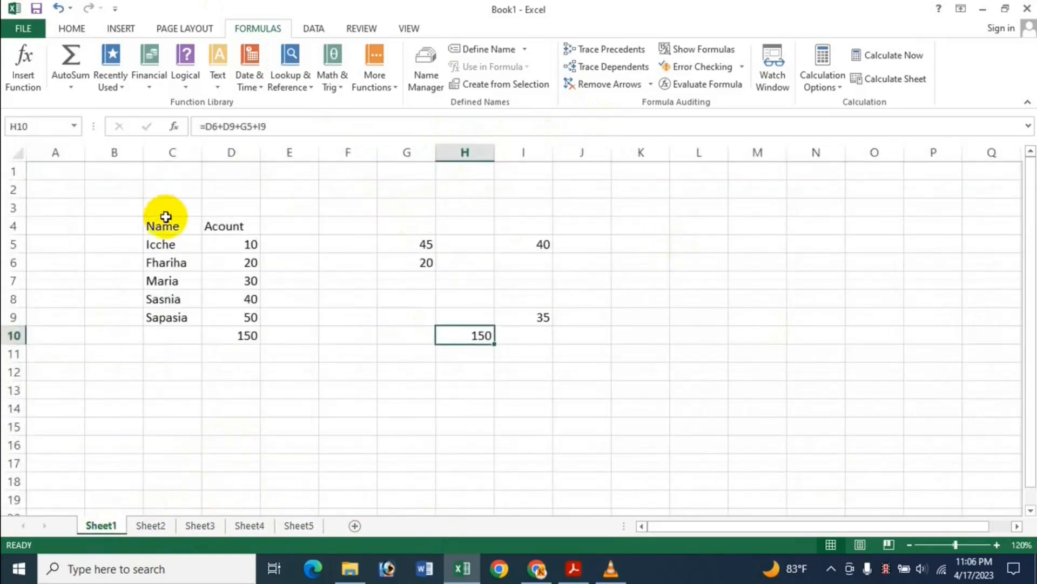
{"action": "left_click_drag", "start_coordinate": [180, 215], "coordinate": [540, 338]}
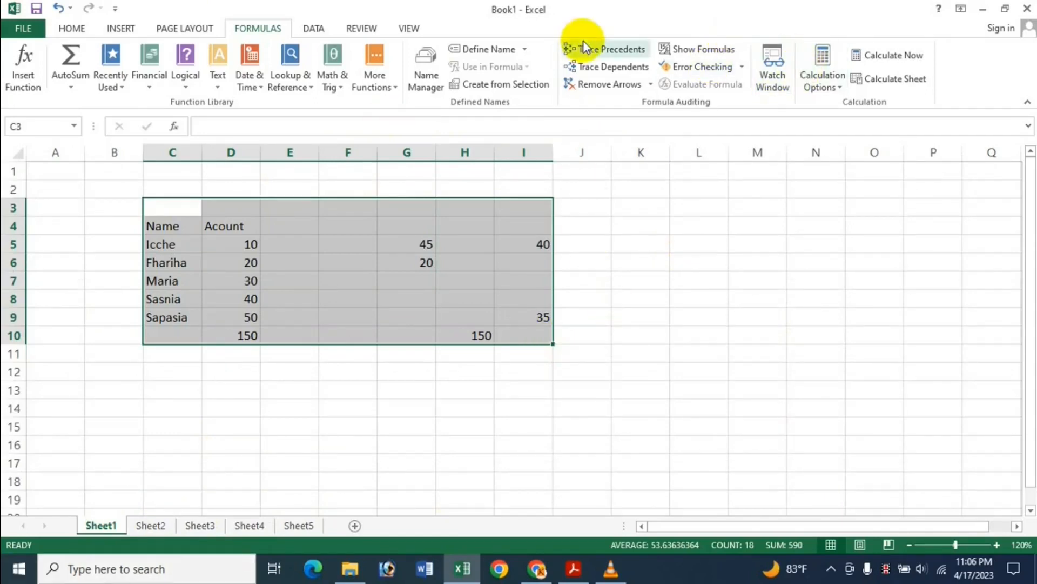
{"action": "left_click", "coordinate": [772, 67]}
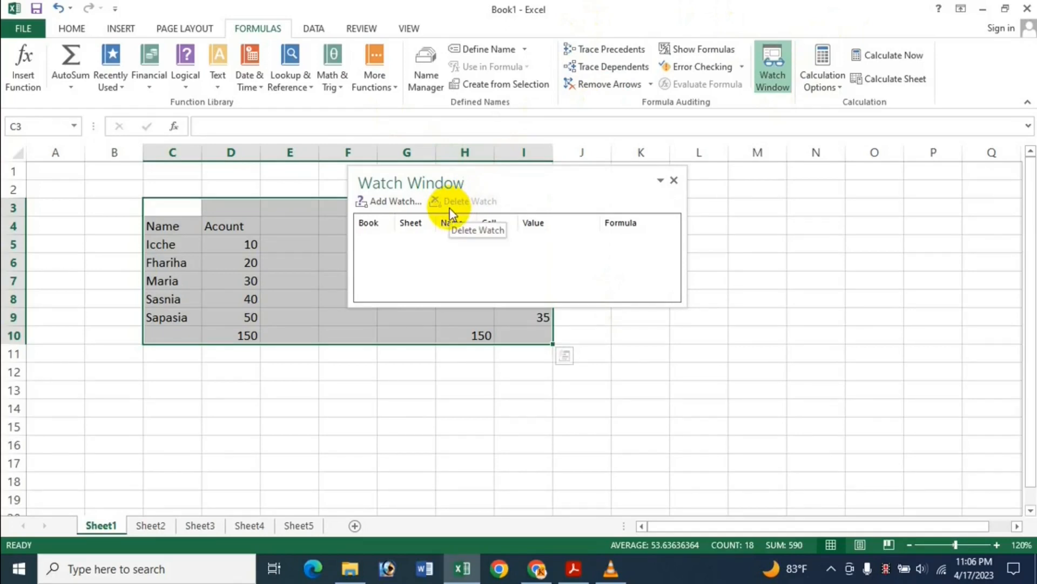
{"action": "left_click", "coordinate": [378, 203]}
{"action": "key", "text": "Return"}
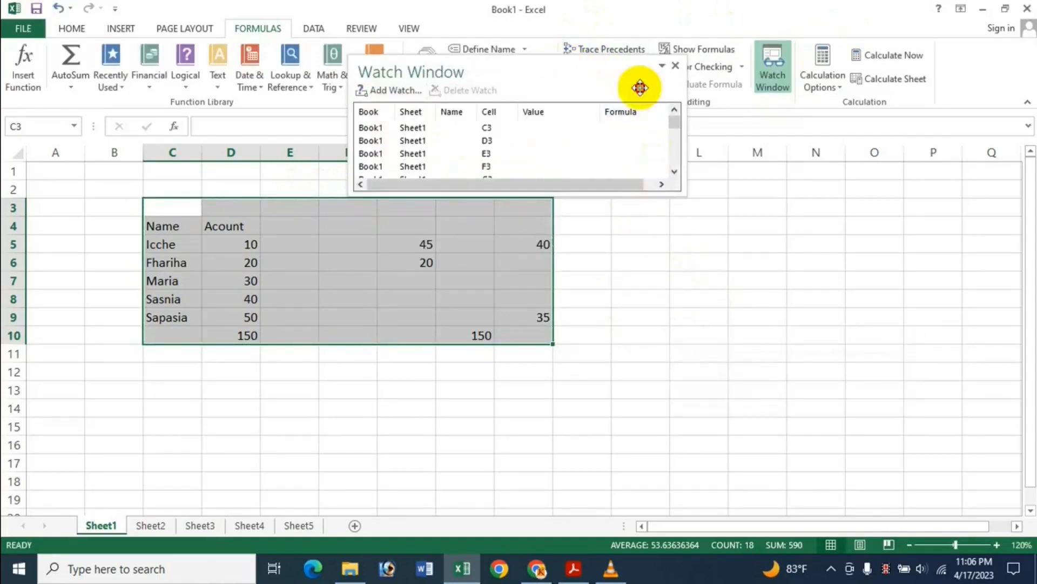
Enlarge the Watch Window and move it clear of the data in C3:I10.
{"action": "double_click", "coordinate": [641, 81]}
{"action": "left_click_drag", "start_coordinate": [782, 182], "coordinate": [731, 199]}
{"action": "left_click_drag", "start_coordinate": [846, 330], "coordinate": [1012, 479]}
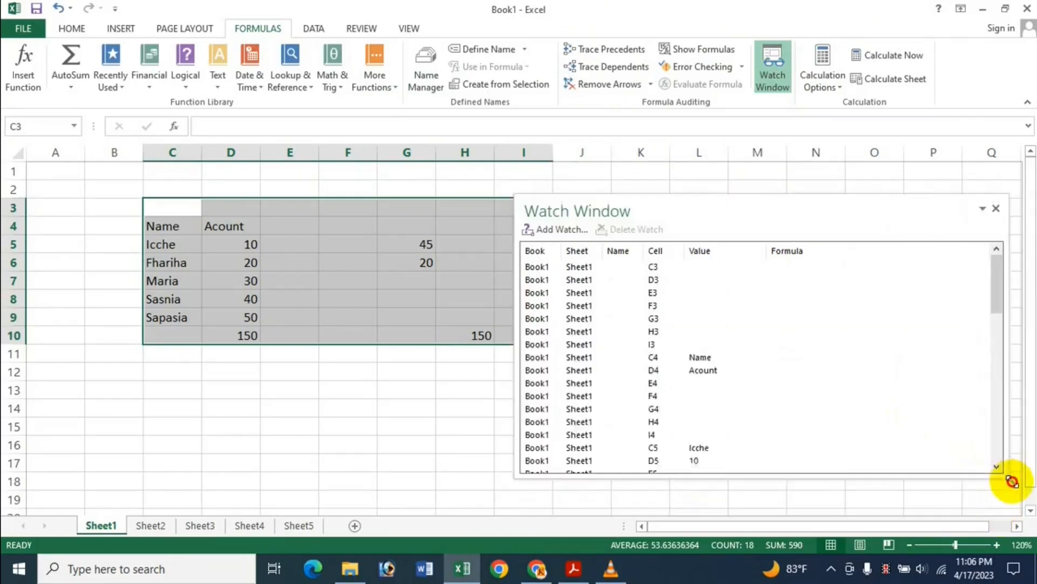
{"action": "left_click_drag", "start_coordinate": [709, 205], "coordinate": [695, 146]}
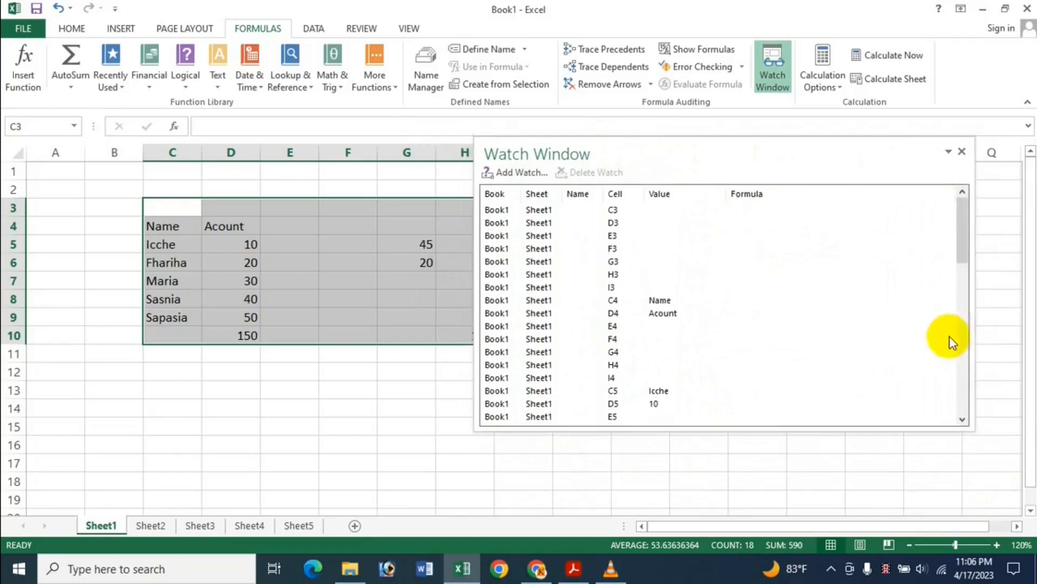
{"action": "left_click_drag", "start_coordinate": [971, 428], "coordinate": [1003, 486]}
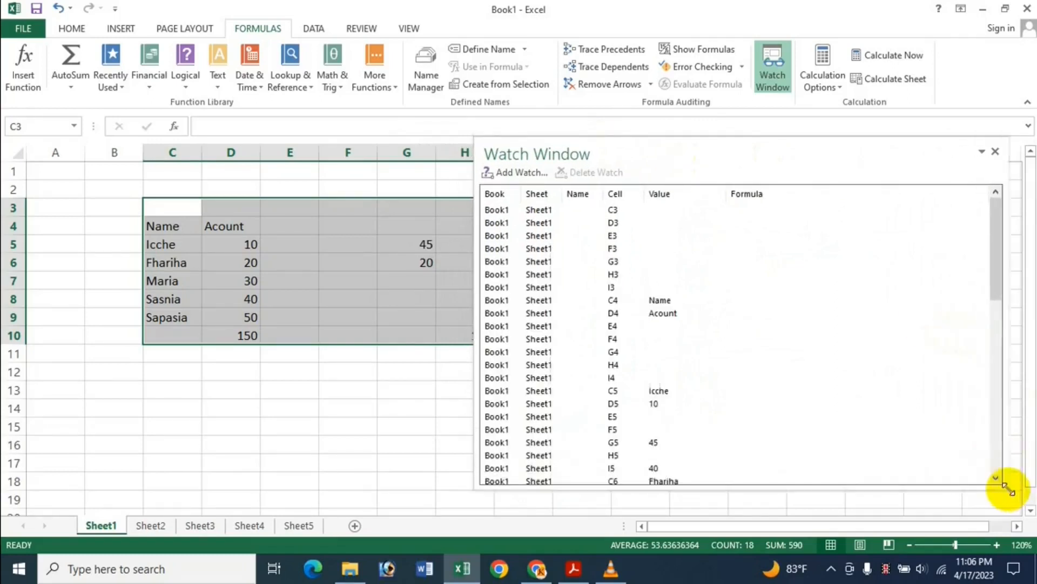
{"action": "left_click_drag", "start_coordinate": [537, 157], "coordinate": [669, 155]}
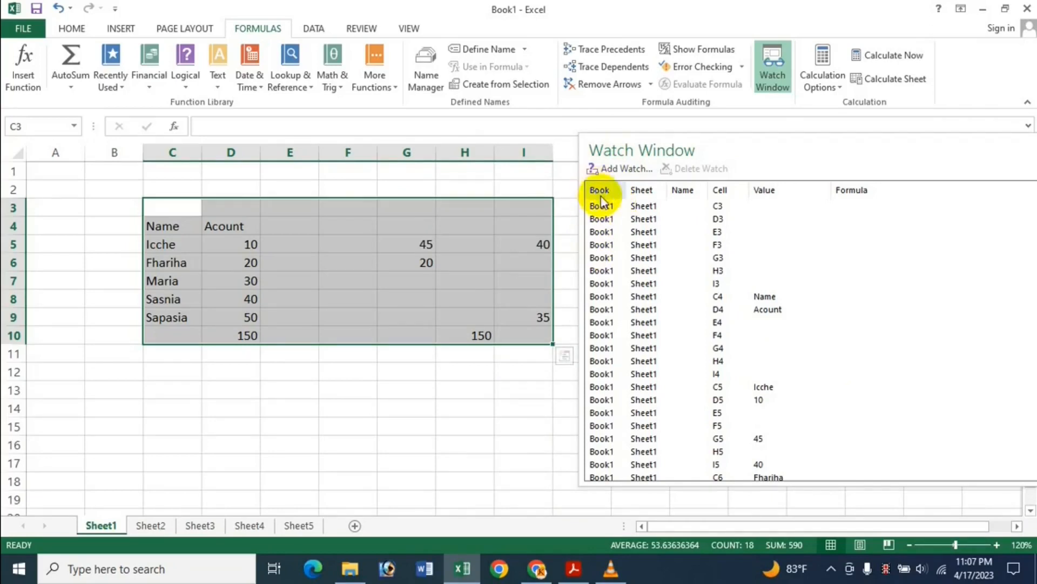
Review the watched cells' values and formulas through the end of the list, close the Watch Window and deselect the range.
{"action": "scroll", "coordinate": [660, 259], "scroll_direction": "down", "scroll_amount": 4}
{"action": "scroll", "coordinate": [661, 260], "scroll_direction": "up", "scroll_amount": 4}
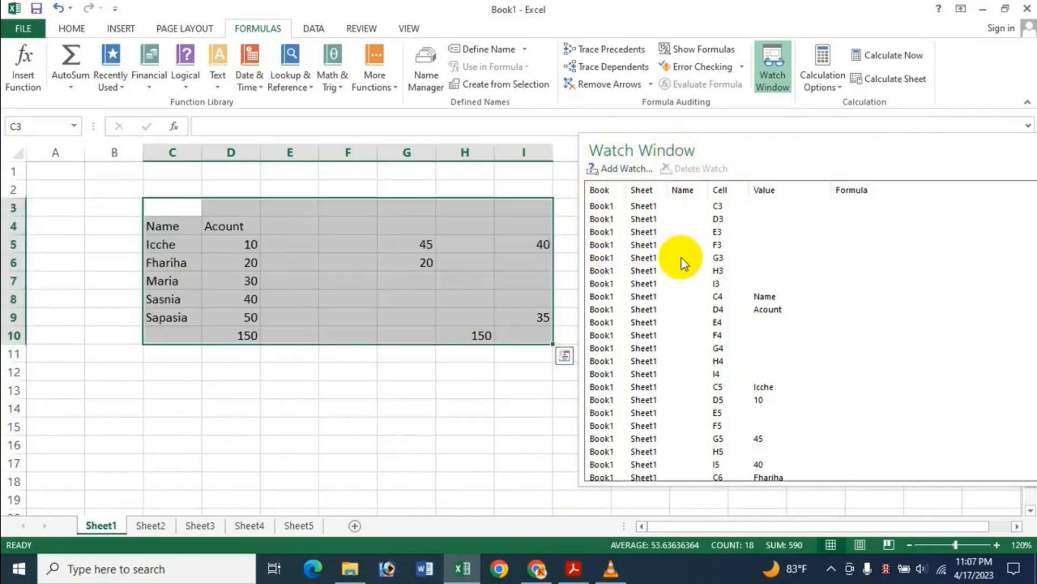
{"action": "left_click_drag", "start_coordinate": [825, 150], "coordinate": [701, 157]}
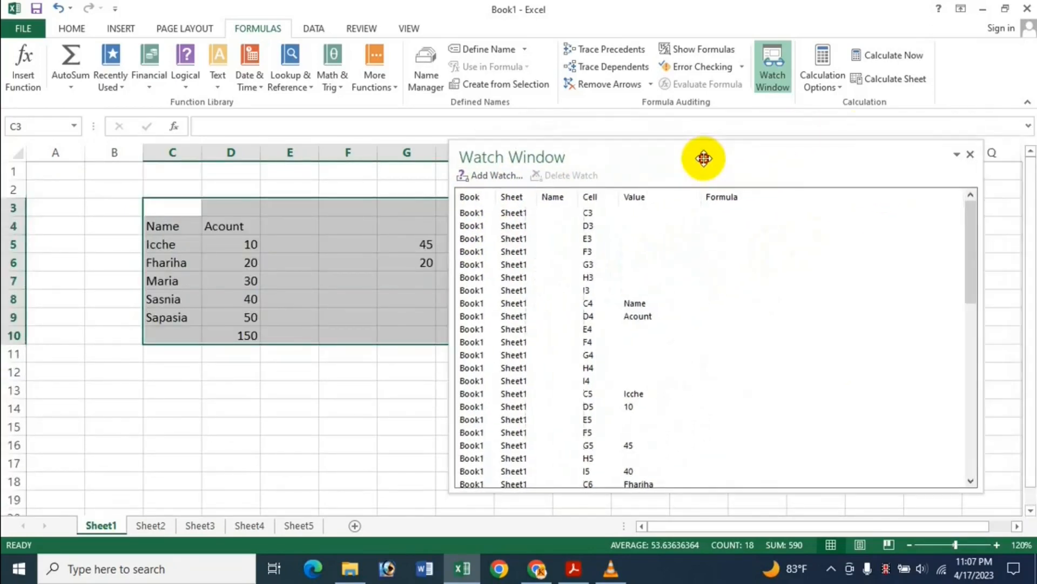
{"action": "left_click_drag", "start_coordinate": [971, 216], "coordinate": [943, 179]}
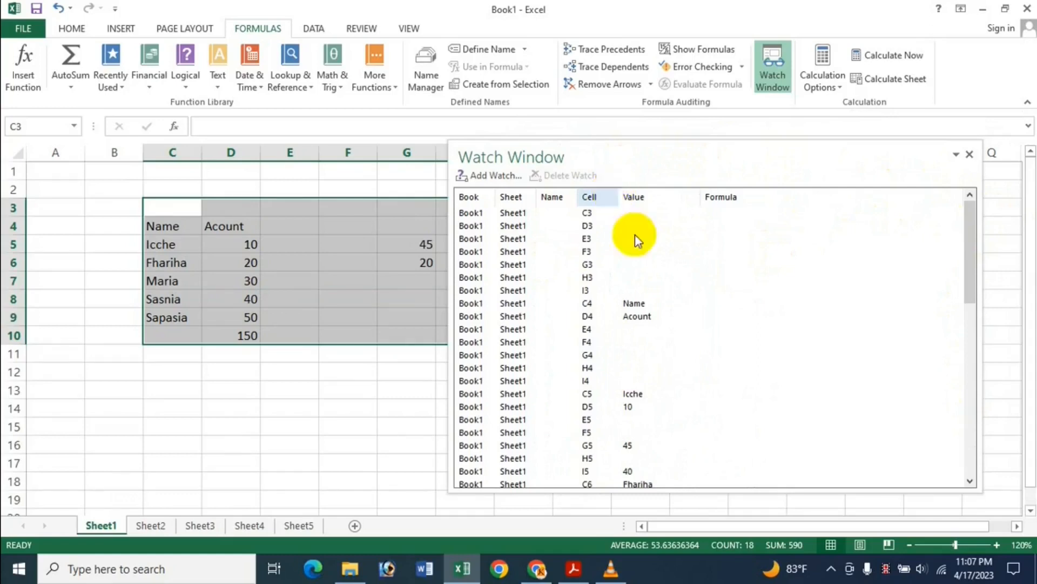
{"action": "left_click_drag", "start_coordinate": [968, 242], "coordinate": [957, 448]}
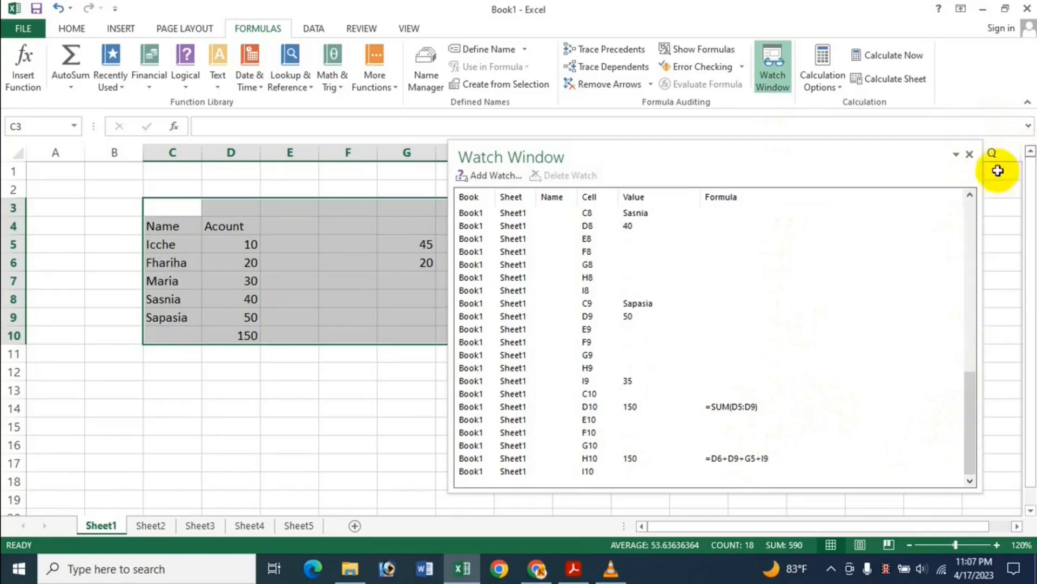
{"action": "left_click", "coordinate": [970, 154]}
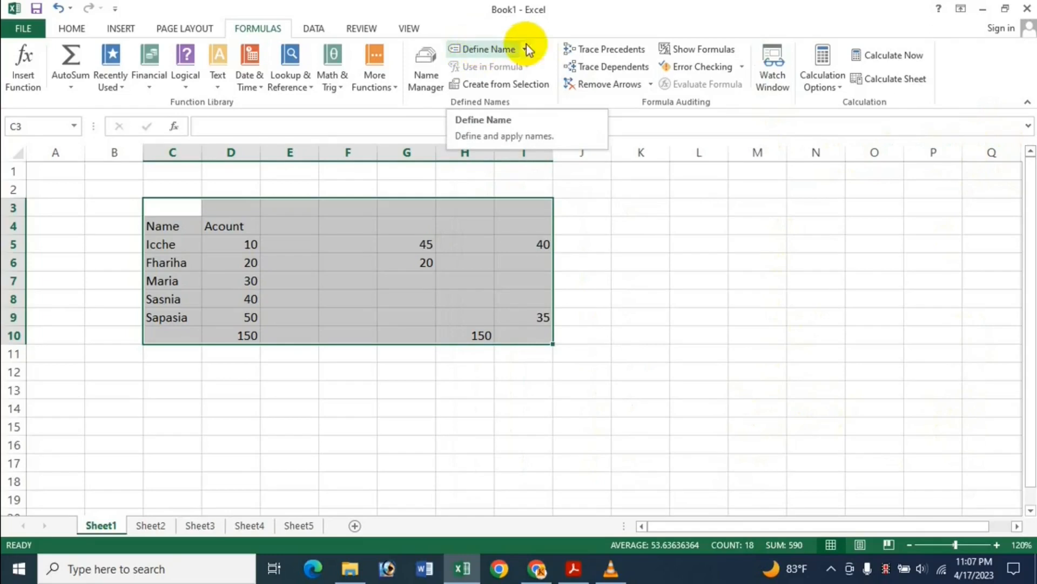
{"action": "left_click", "coordinate": [699, 317]}
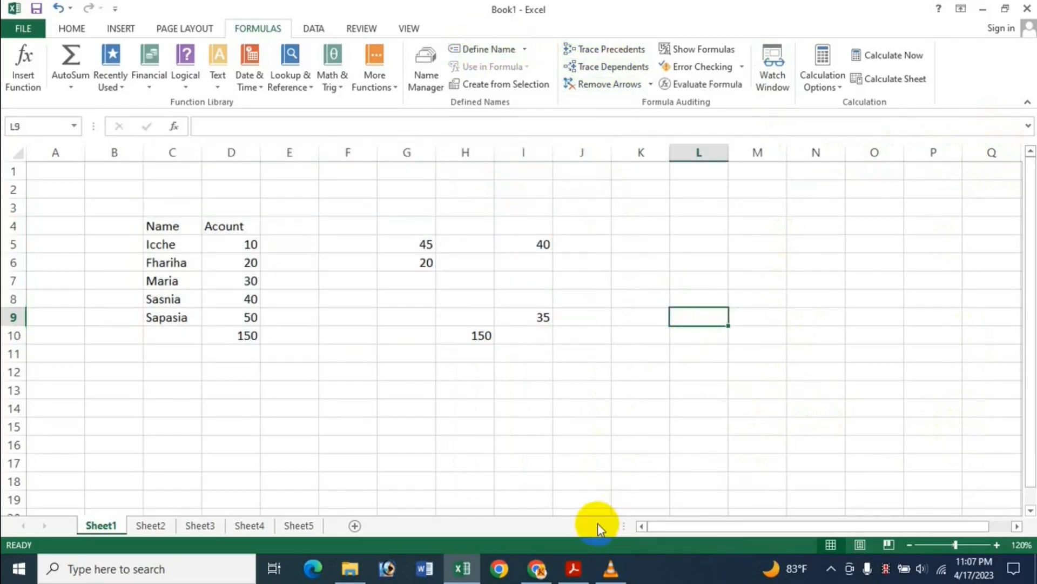
Show the Calculation lesson's title page in Adobe Acrobat, minimize it and switch back to the Excel workbook.
{"action": "left_click", "coordinate": [574, 568]}
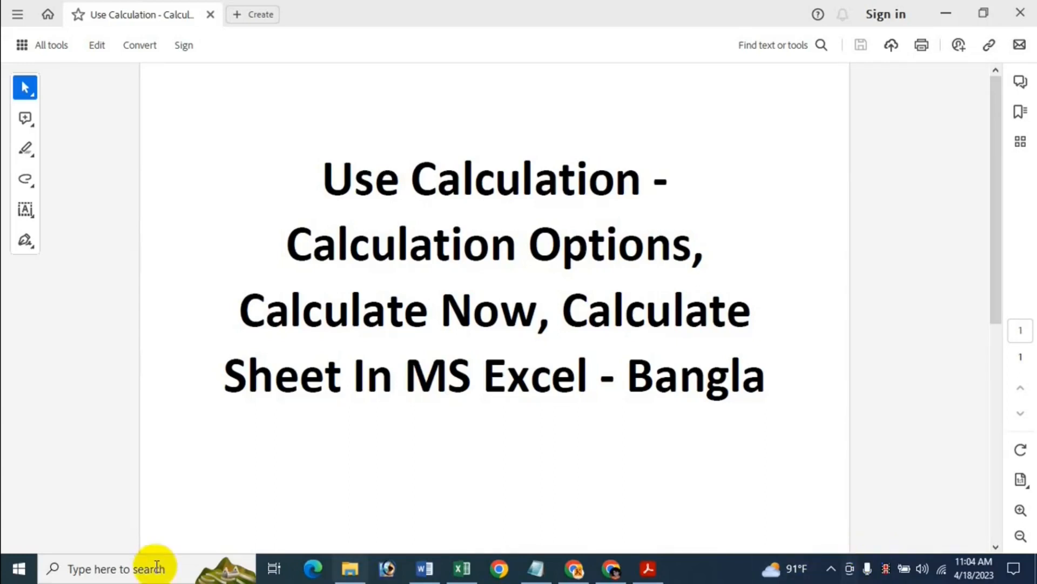
{"action": "left_click", "coordinate": [947, 14]}
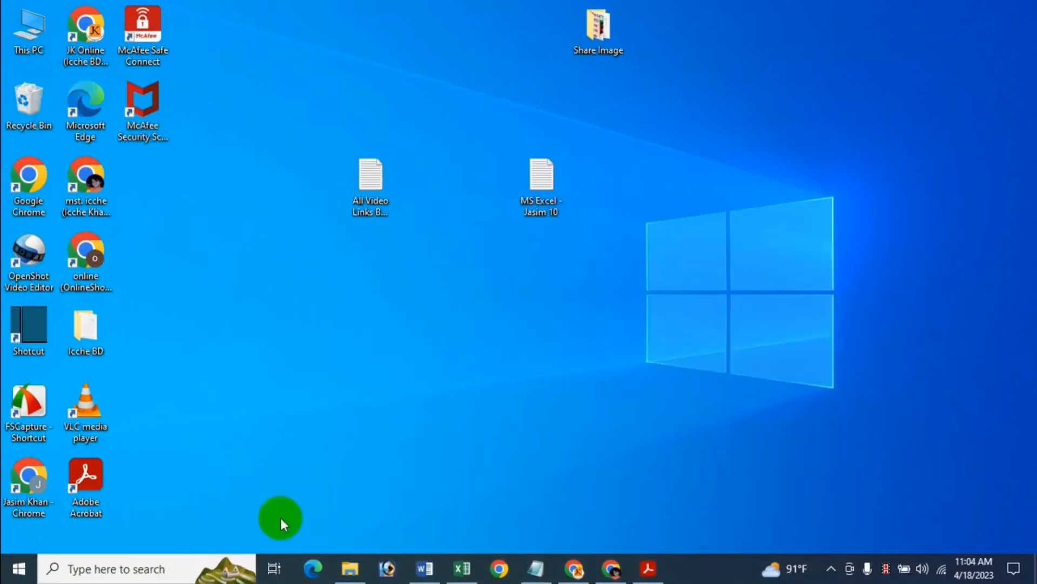
{"action": "left_click", "coordinate": [462, 568]}
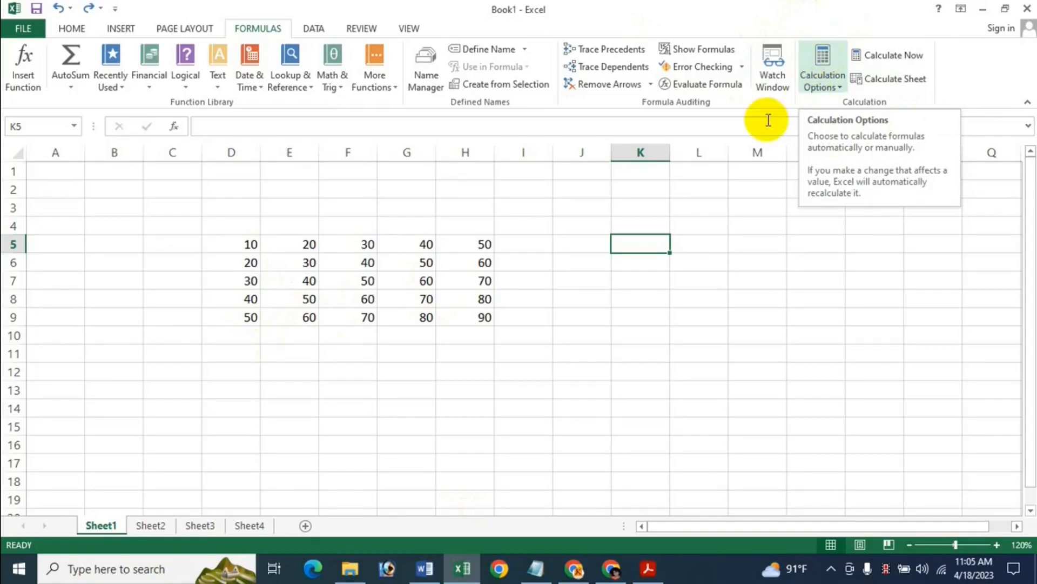
Set the workbook's calculation mode to Automatic and check the active option.
{"action": "left_click", "coordinate": [829, 58]}
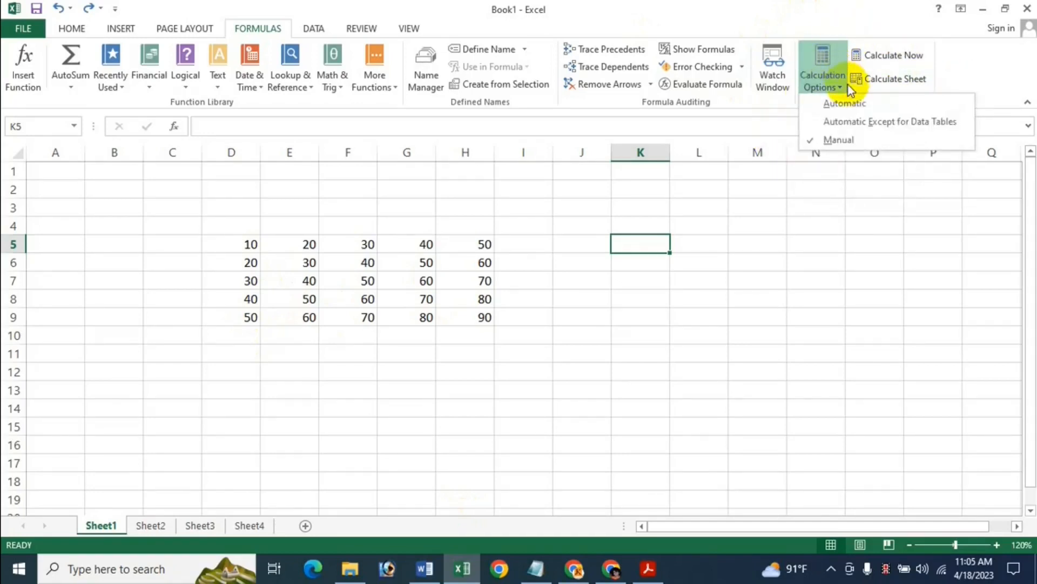
{"action": "left_click", "coordinate": [847, 103]}
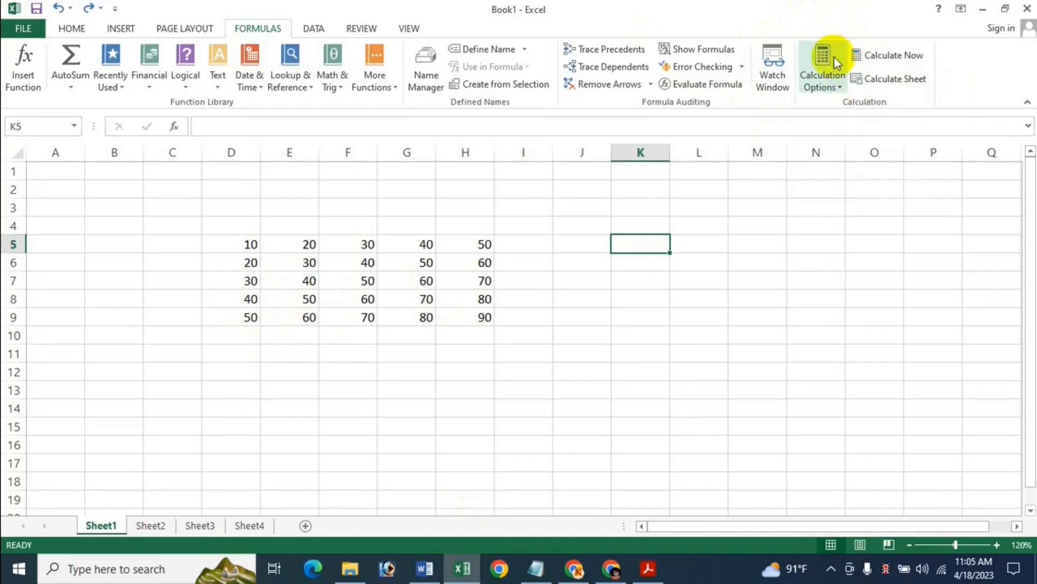
{"action": "left_click", "coordinate": [836, 89]}
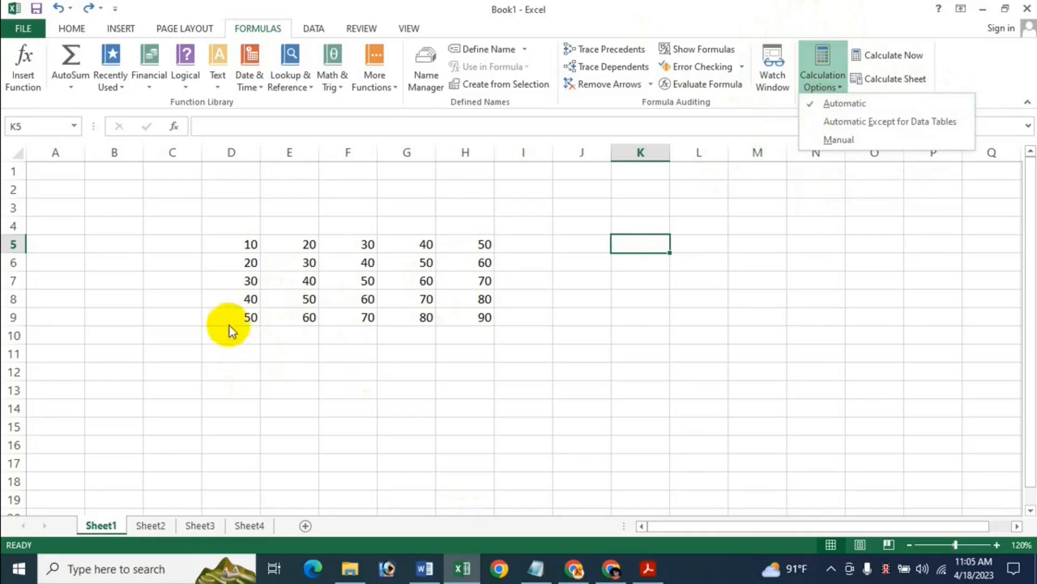
Total D5:D9 in D10 with =SUM(D5:D9) and fill the formula across to H10.
{"action": "left_click", "coordinate": [250, 327]}
{"action": "left_click", "coordinate": [249, 336]}
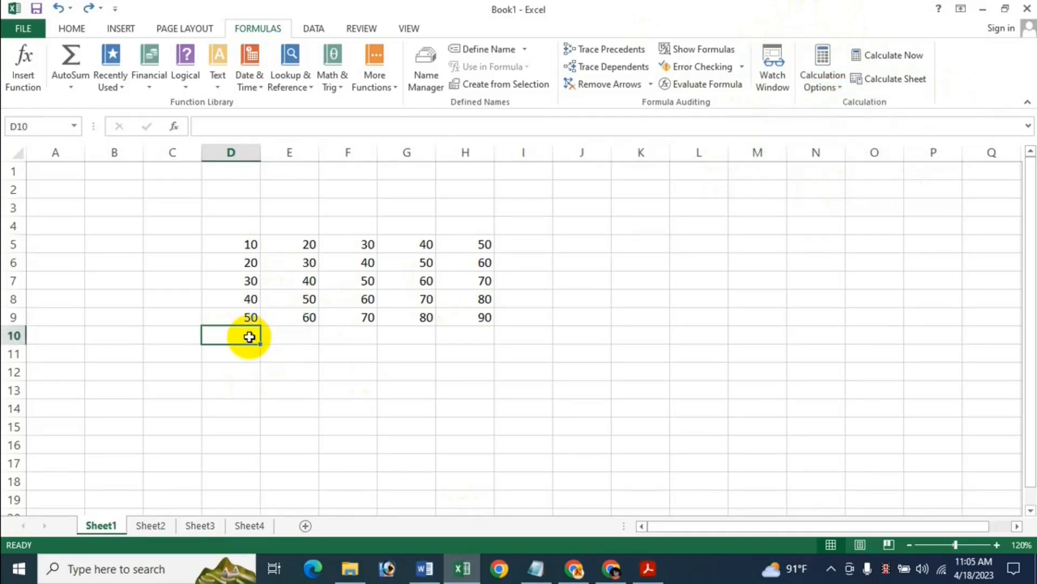
{"action": "type", "text": "=Sum"}
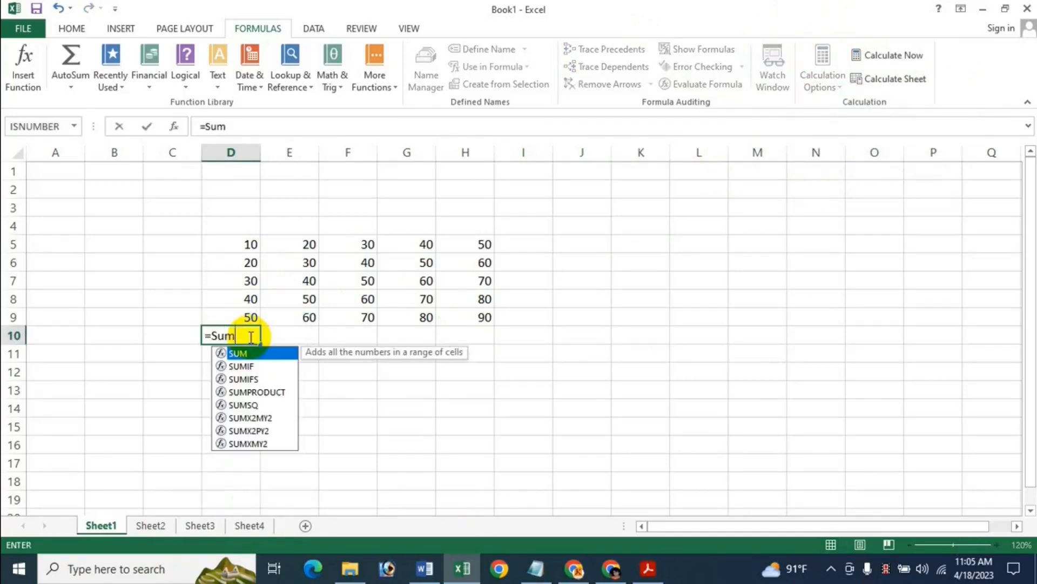
{"action": "key", "text": "Tab"}
{"action": "left_click_drag", "start_coordinate": [249, 244], "coordinate": [475, 372]}
{"action": "key", "text": "Return"}
{"action": "left_click", "coordinate": [248, 336]}
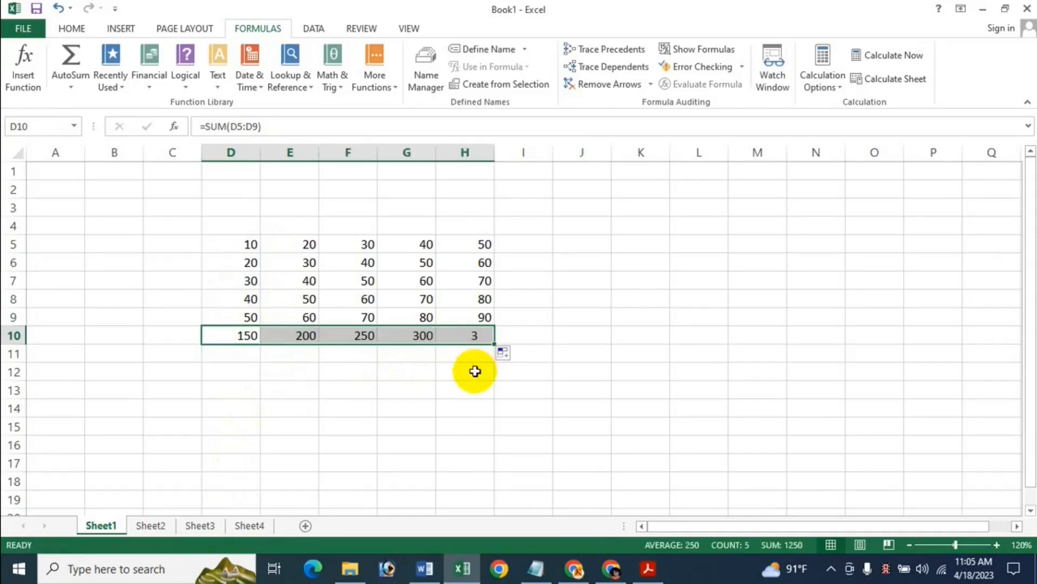
{"action": "left_click", "coordinate": [468, 375]}
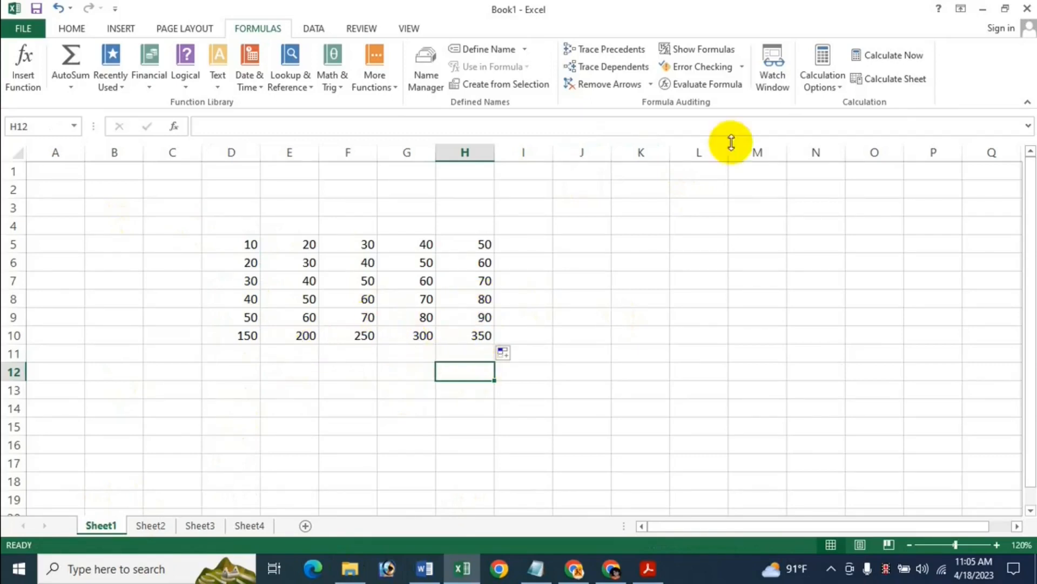
Test automatic recalculation by changing E7 to 20, F7 to 30 and G5 to 80.
{"action": "left_click", "coordinate": [318, 279]}
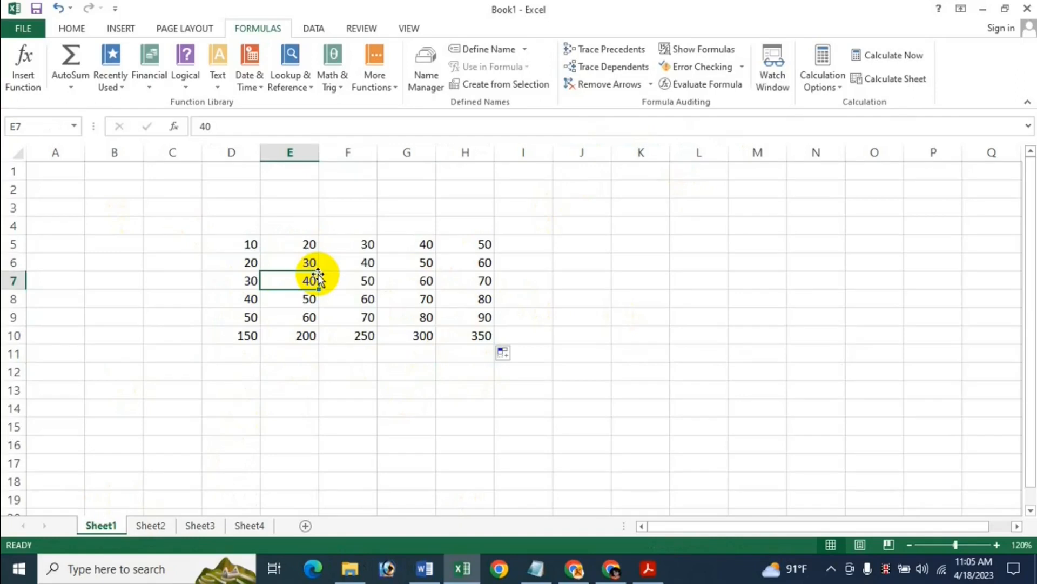
{"action": "type", "text": "20"}
{"action": "key", "text": "Tab"}
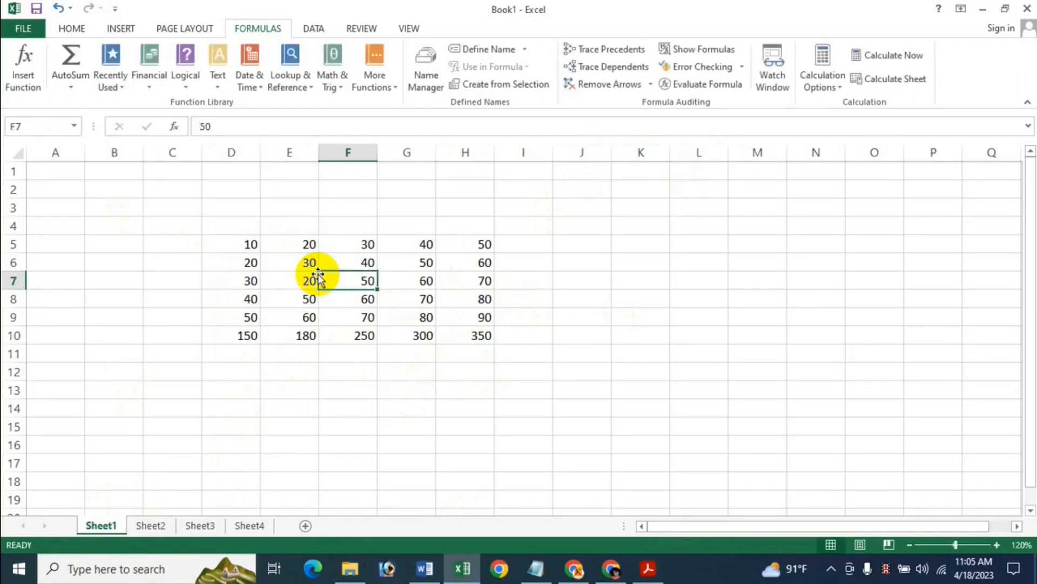
{"action": "type", "text": "30"}
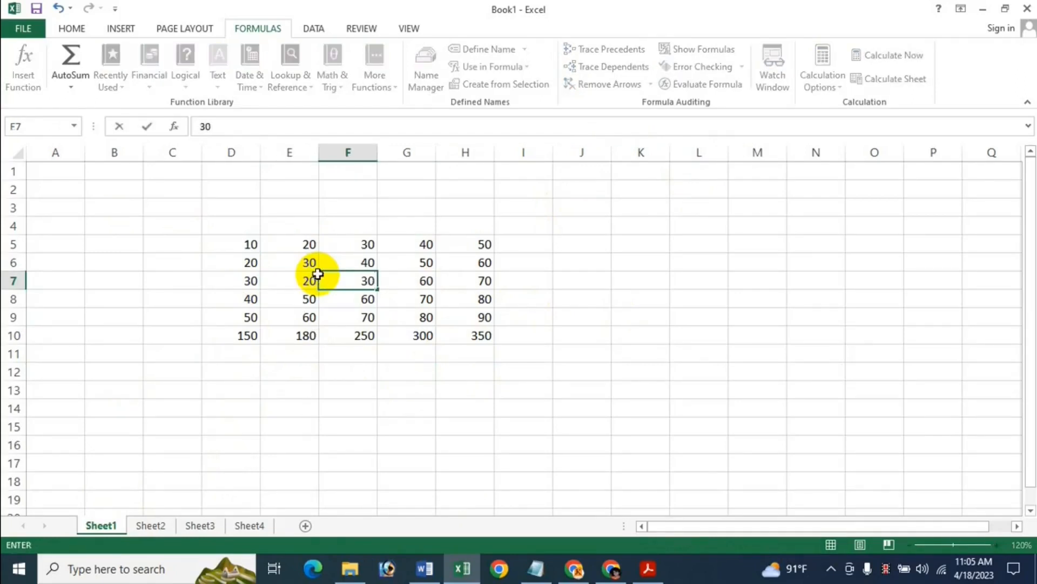
{"action": "key", "text": "Return"}
{"action": "left_click", "coordinate": [417, 250]}
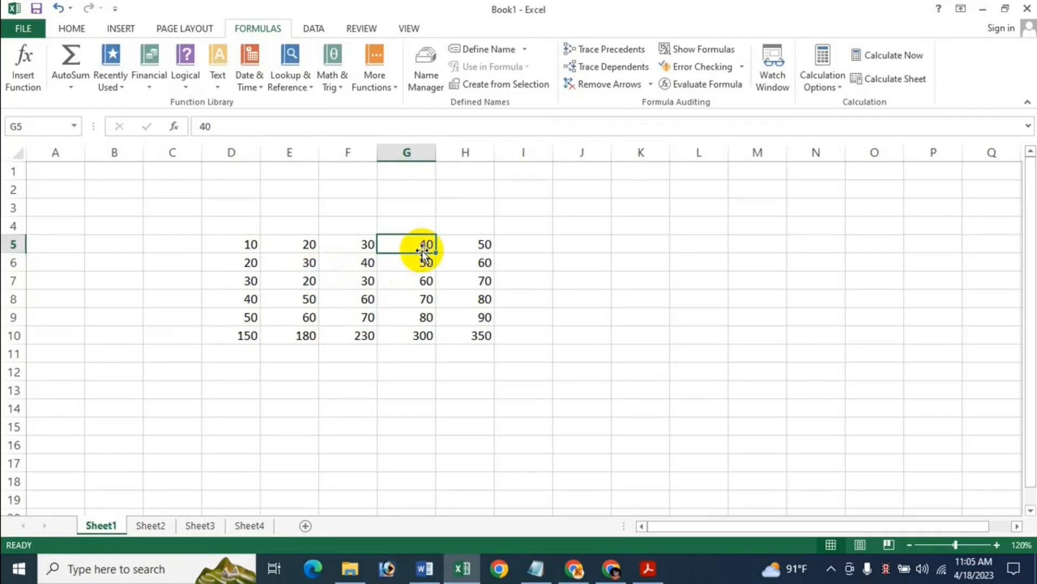
{"action": "type", "text": "80"}
{"action": "left_click", "coordinate": [585, 369]}
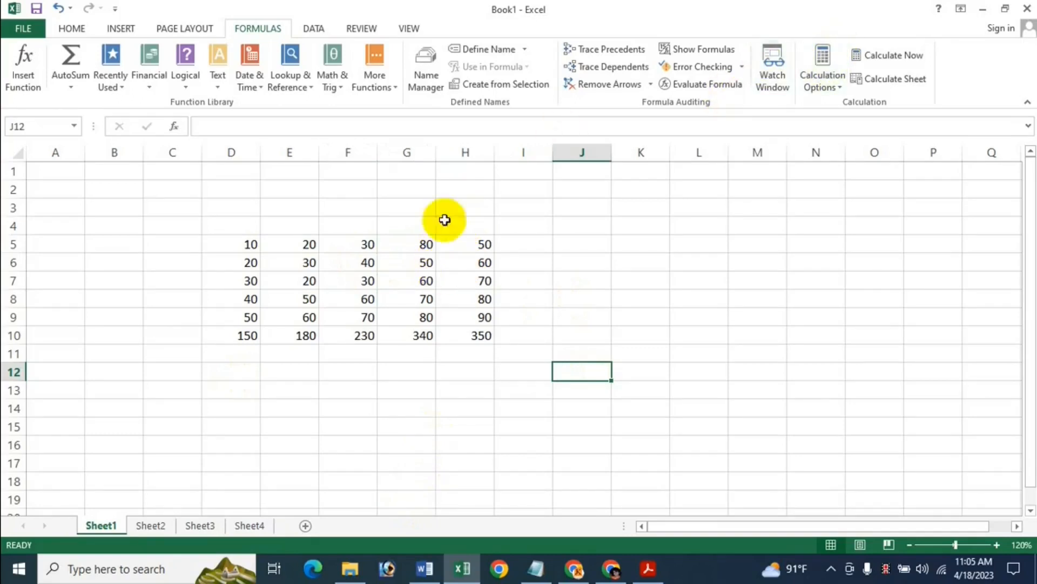
Switch the workbook's calculation mode to Manual.
{"action": "left_click", "coordinate": [424, 244]}
{"action": "left_click", "coordinate": [837, 83]}
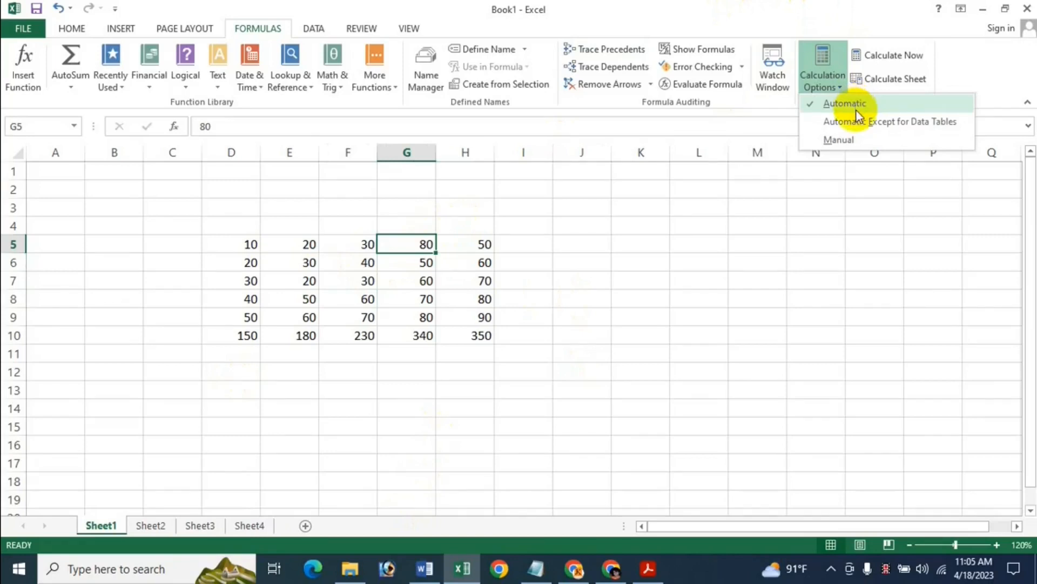
{"action": "left_click", "coordinate": [843, 141]}
Test manual calculation by changing E7 to 50 and D7 to 40.
{"action": "left_click", "coordinate": [284, 279]}
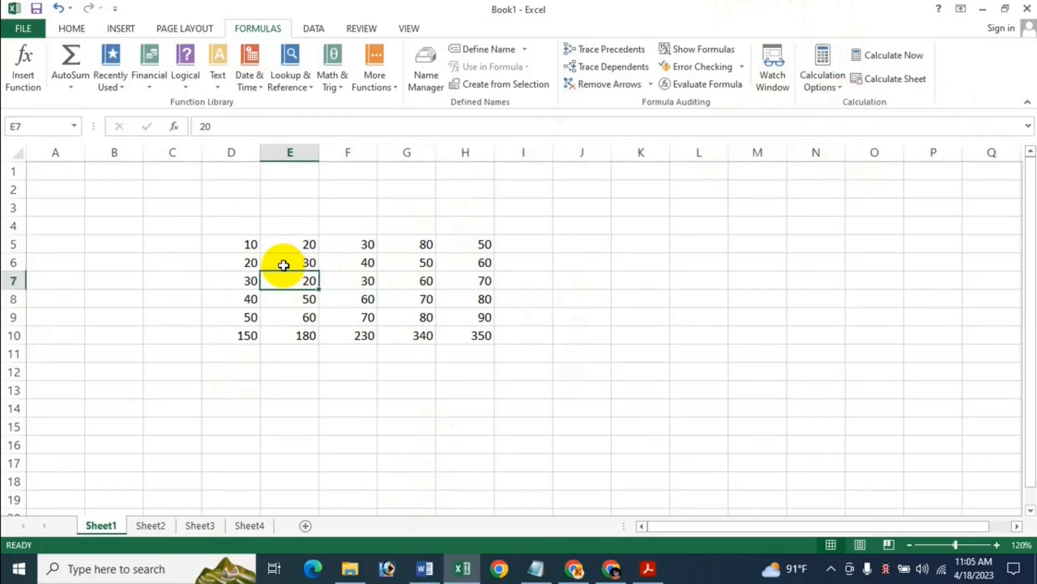
{"action": "type", "text": "50"}
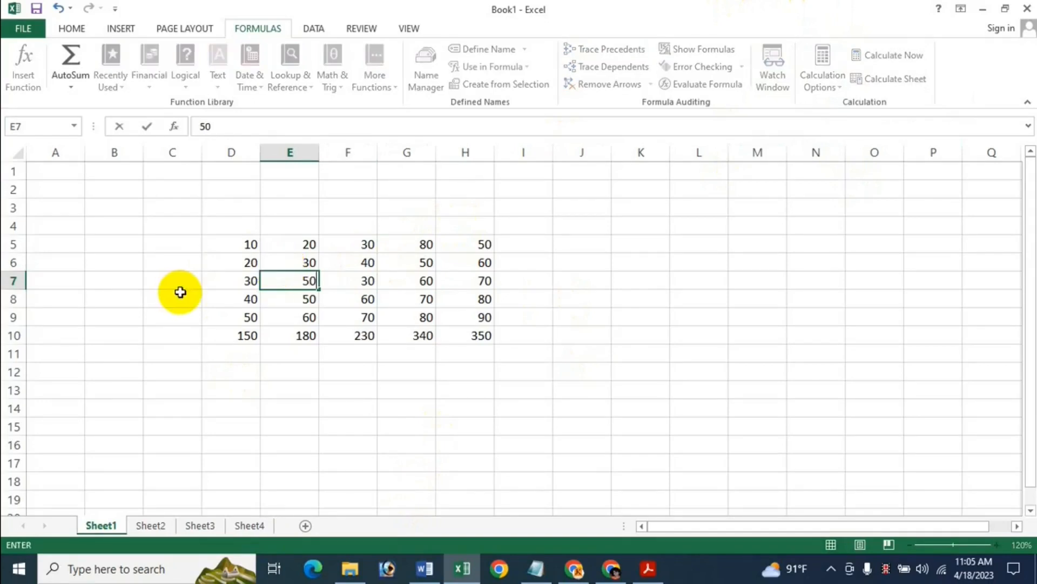
{"action": "key", "text": "Left"}
{"action": "type", "text": "40"}
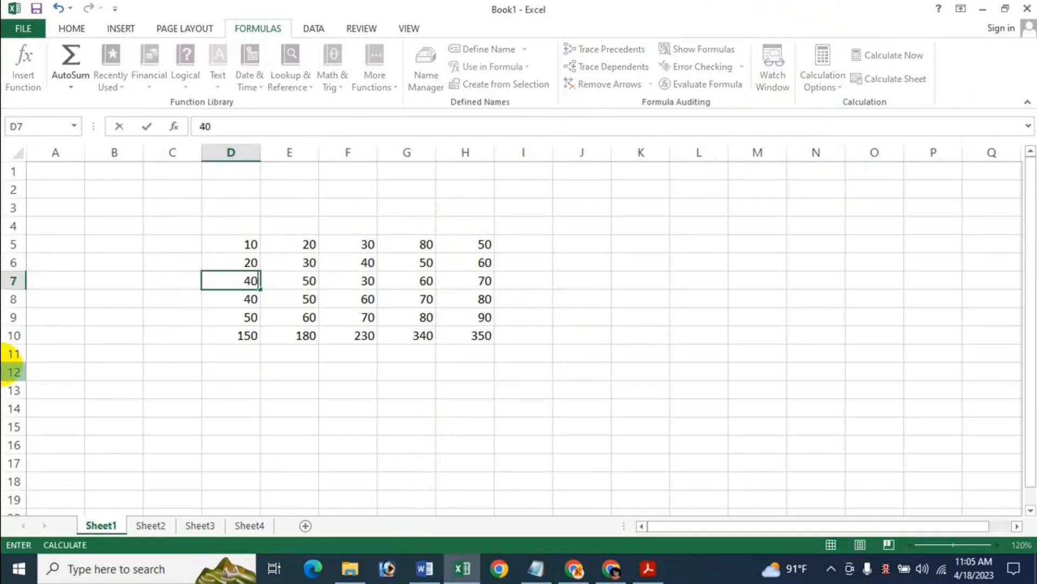
{"action": "left_click", "coordinate": [276, 335]}
Check the active calculation mode, and change G6 to 60 and G7 to 50 under manual calculation.
{"action": "left_click", "coordinate": [327, 282]}
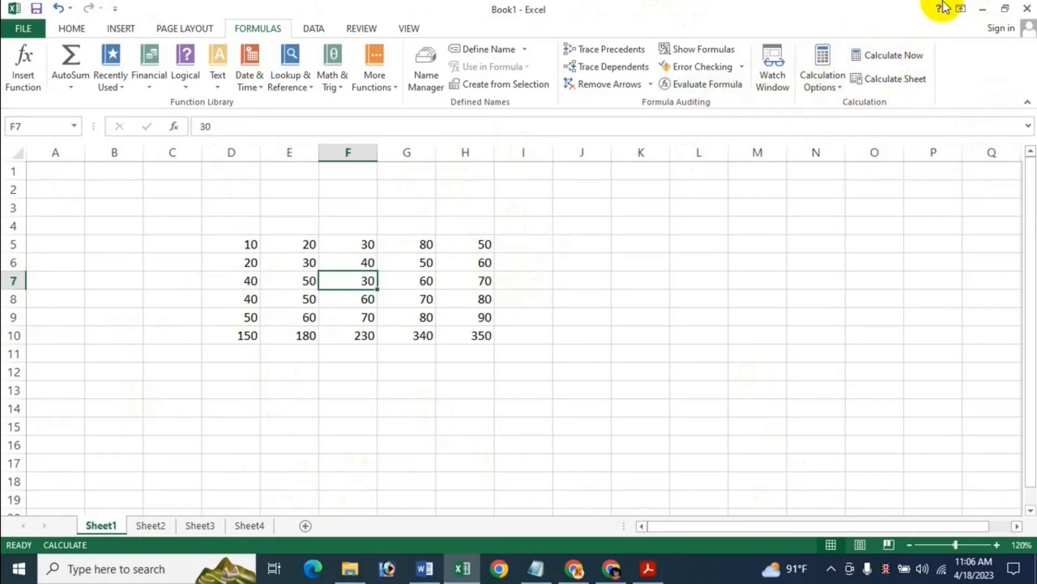
{"action": "left_click", "coordinate": [830, 88]}
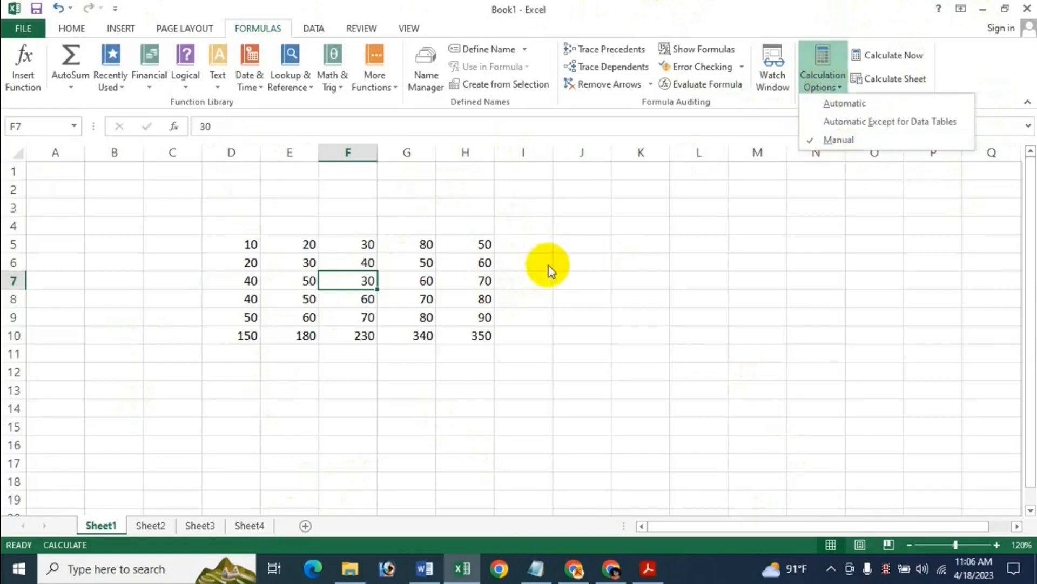
{"action": "left_click", "coordinate": [426, 281]}
{"action": "key", "text": "Up"}
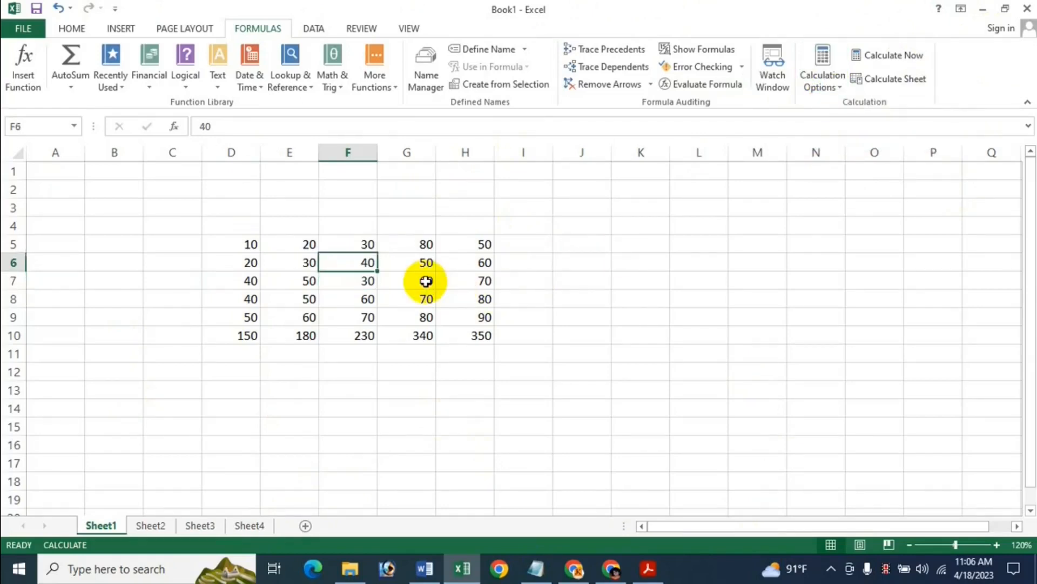
{"action": "key", "text": "Right"}
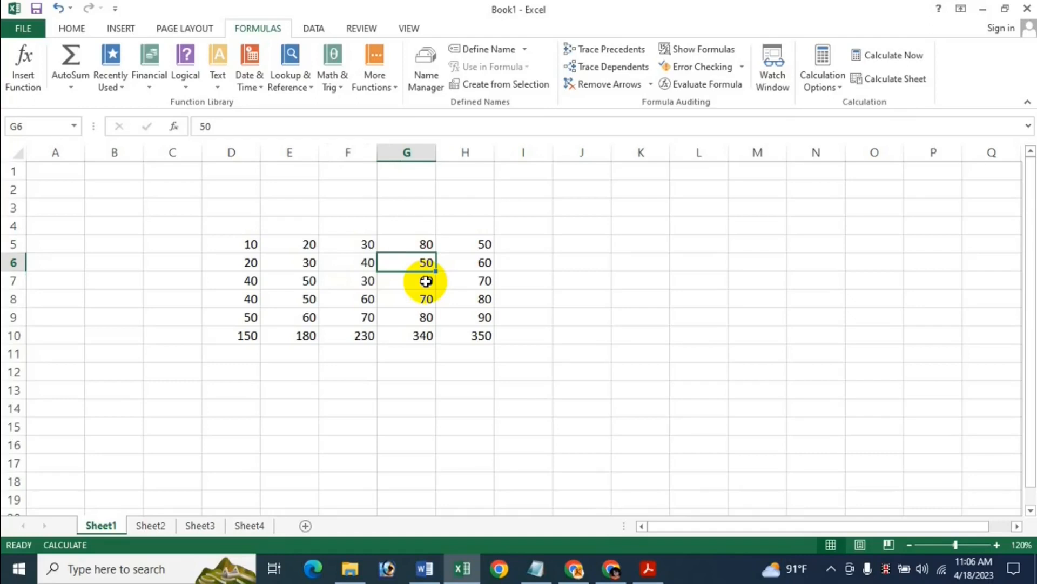
{"action": "type", "text": "60"}
{"action": "key", "text": "Right"}
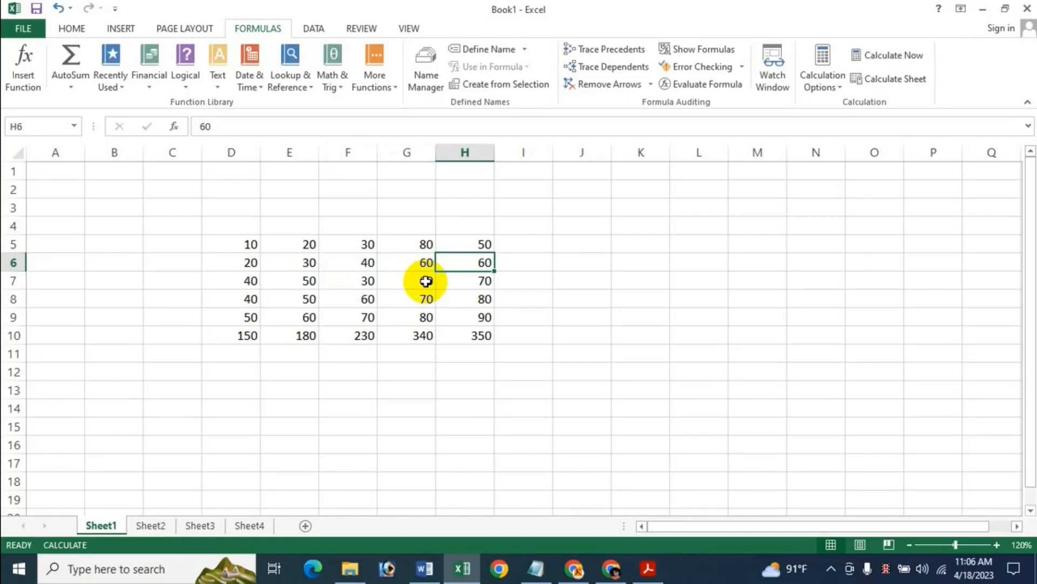
{"action": "left_click", "coordinate": [426, 281]}
{"action": "type", "text": "50"}
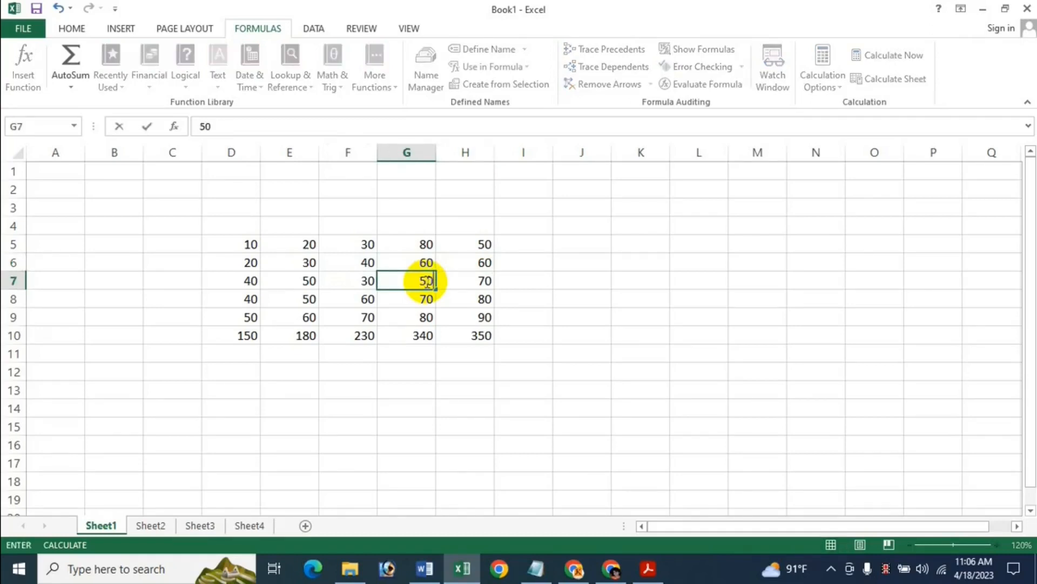
{"action": "left_click", "coordinate": [858, 280]}
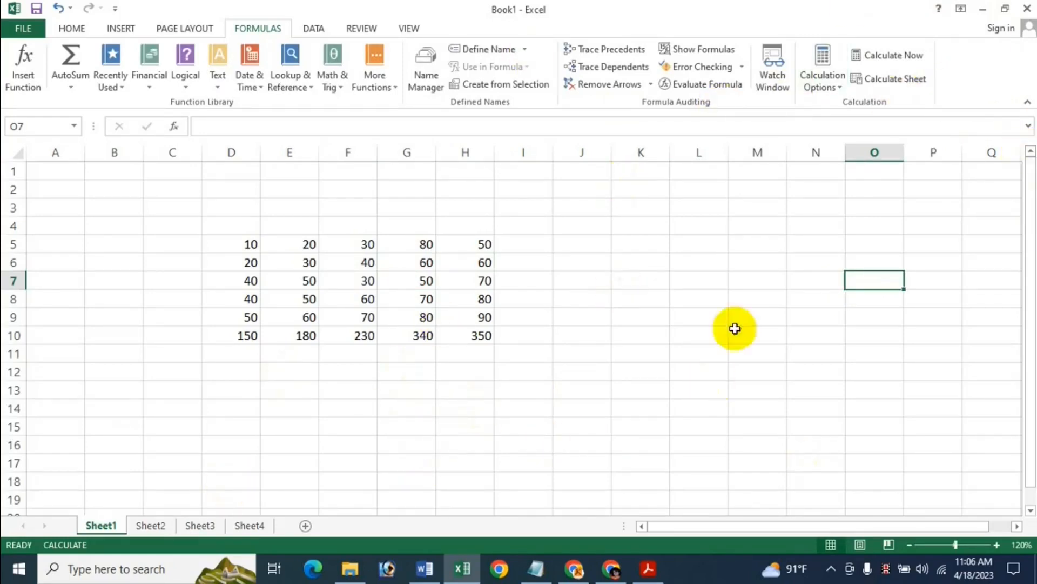
Recalculate the column totals in row 10 with Calculate Sheet.
{"action": "left_click", "coordinate": [404, 300]}
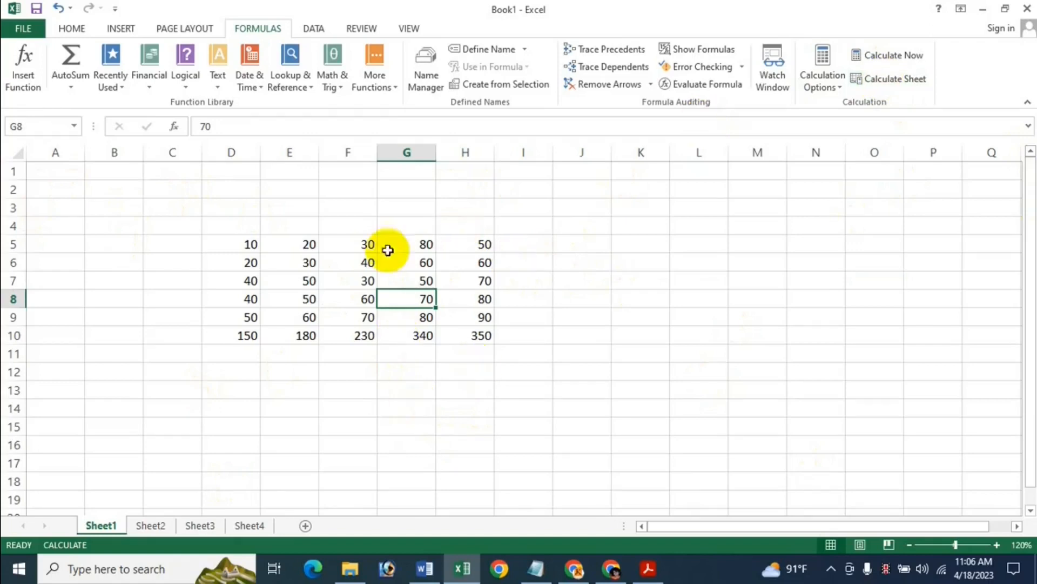
{"action": "left_click", "coordinate": [483, 263]}
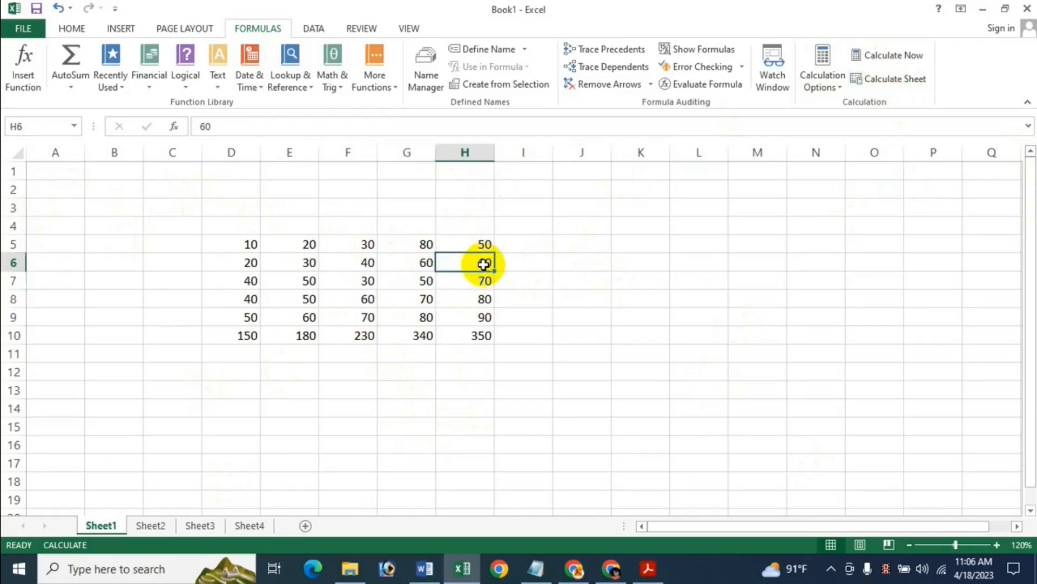
{"action": "left_click", "coordinate": [616, 299]}
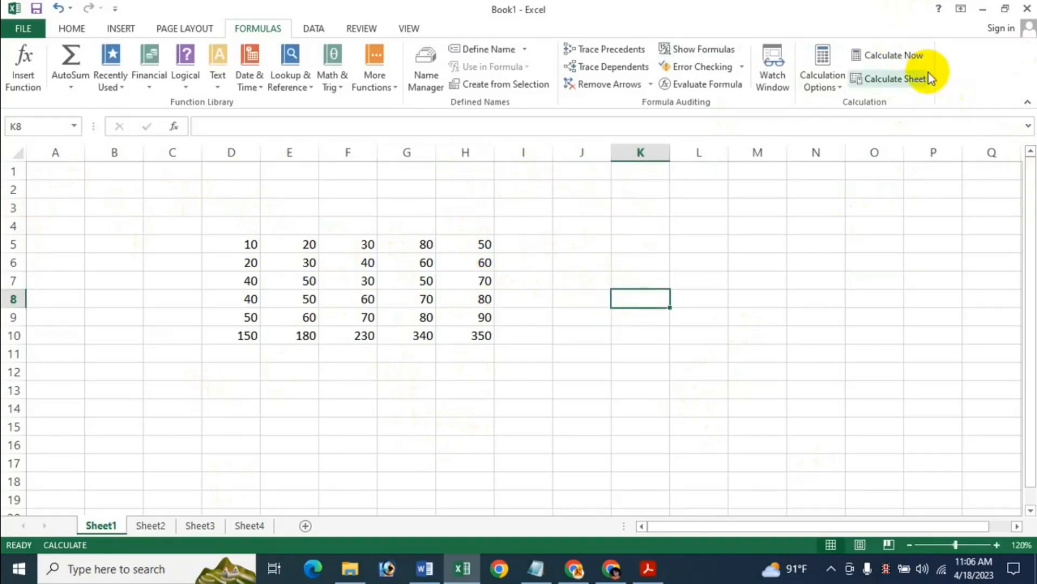
{"action": "left_click", "coordinate": [884, 80]}
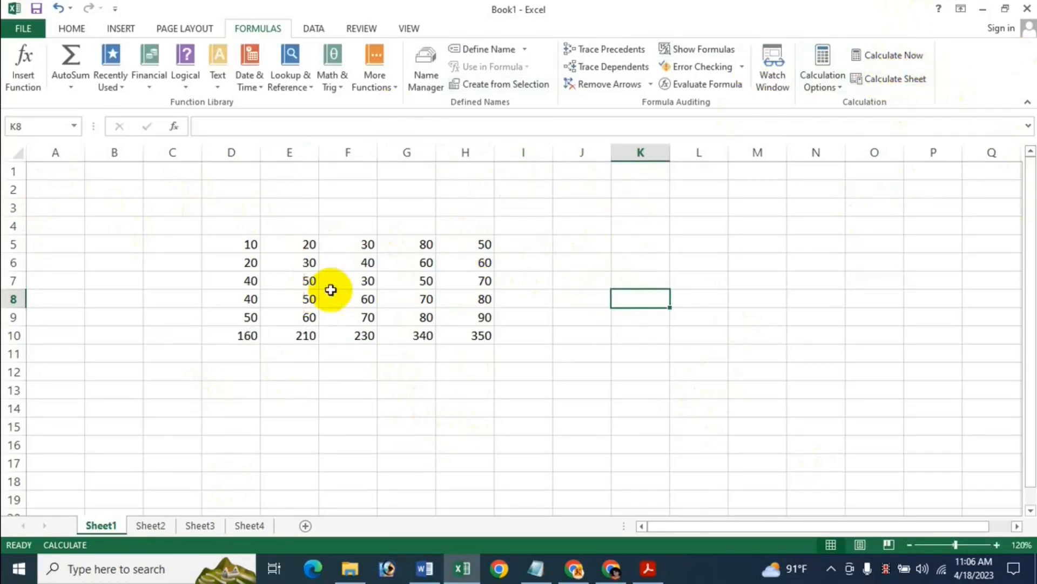
Change F7 to 50 and G7 to 500, and update the totals with Calculate Sheet.
{"action": "left_click", "coordinate": [375, 282]}
{"action": "type", "text": "50"}
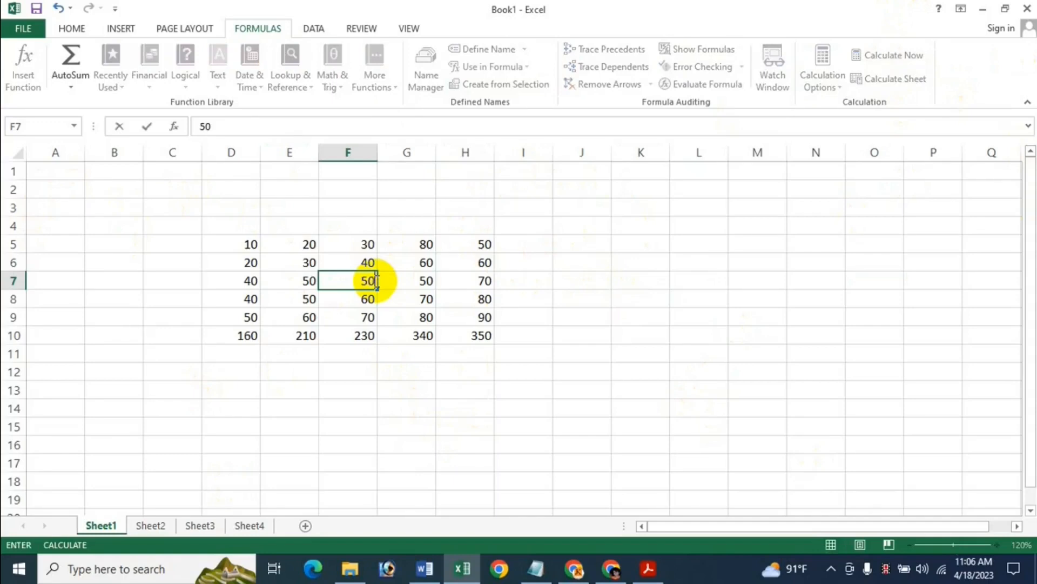
{"action": "key", "text": "Tab"}
{"action": "type", "text": "5"}
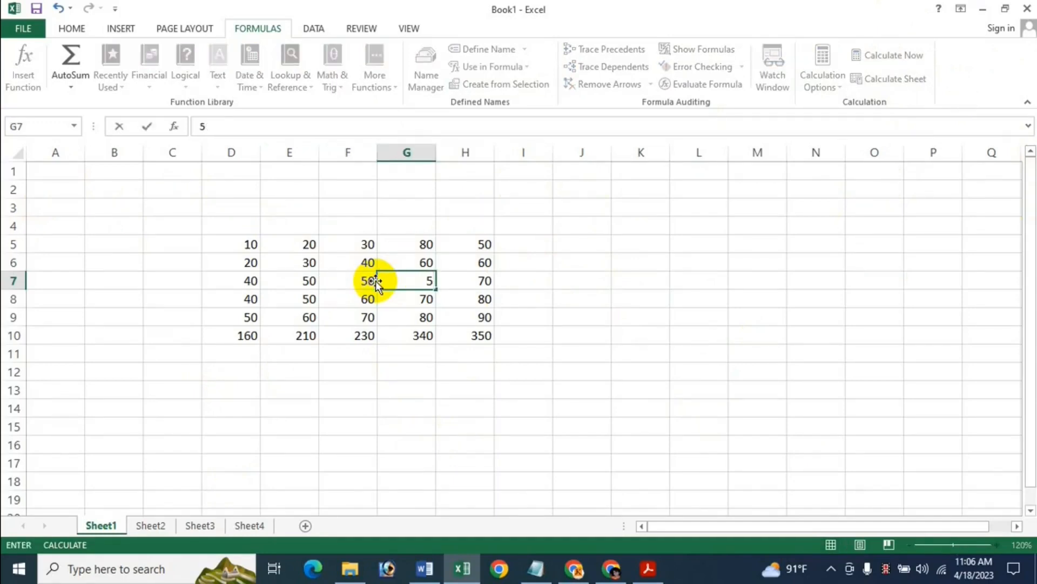
{"action": "type", "text": "00"}
{"action": "left_click", "coordinate": [637, 352]}
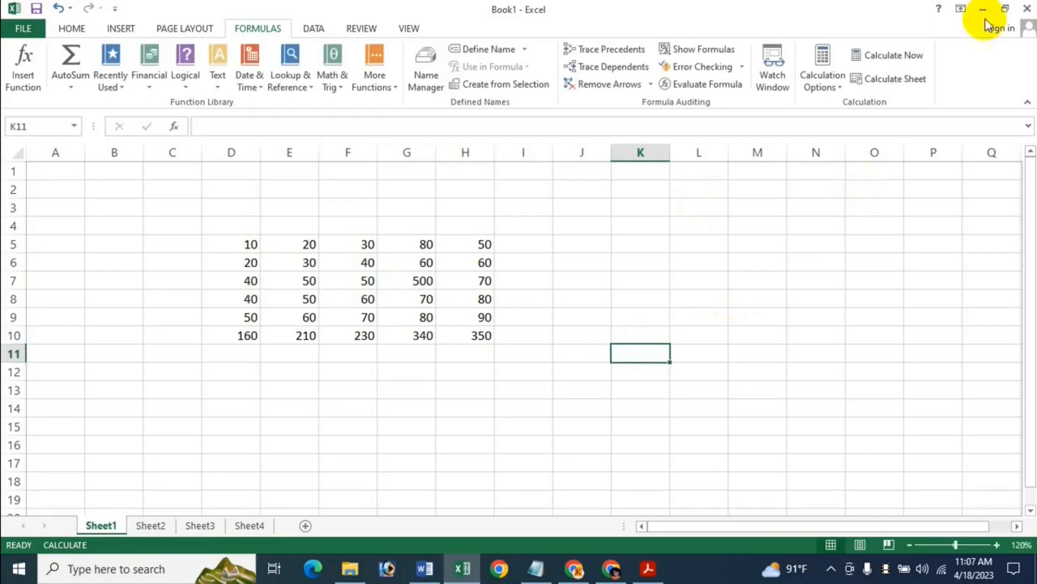
{"action": "left_click", "coordinate": [913, 80]}
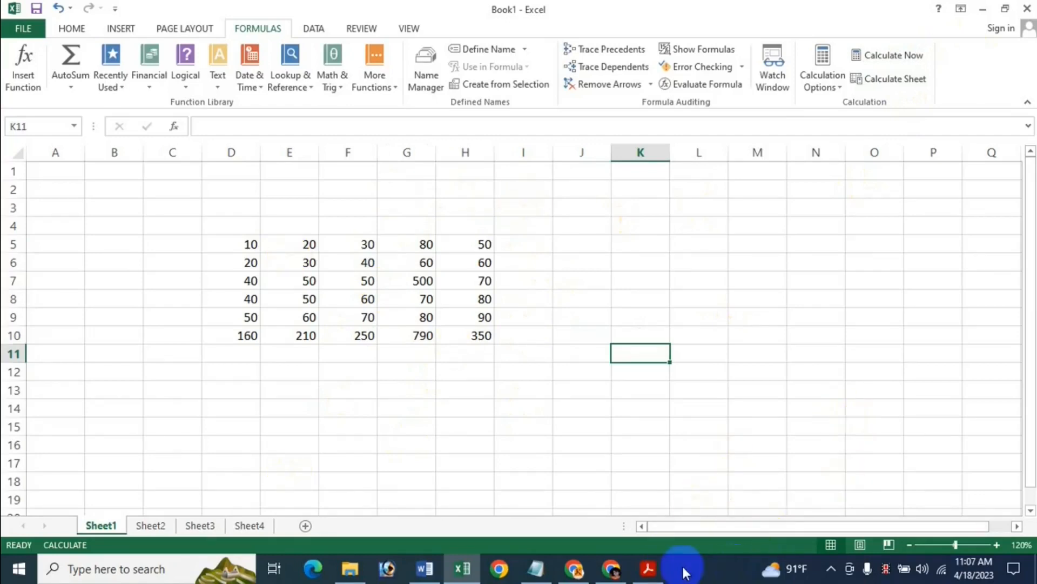
Switch to Adobe Acrobat to view the lesson's title page on the Calculation tools.
{"action": "left_click", "coordinate": [648, 568]}
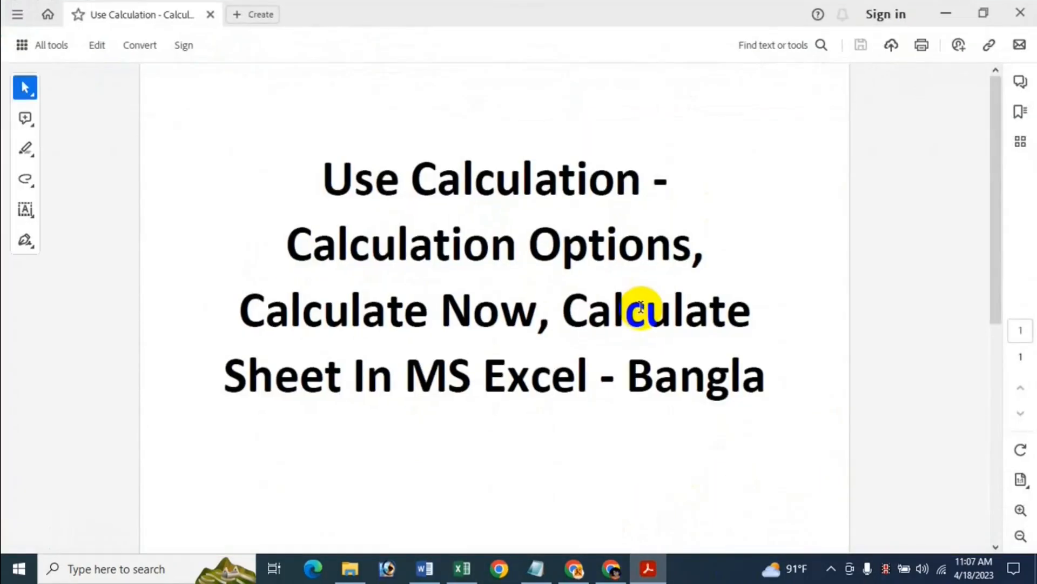